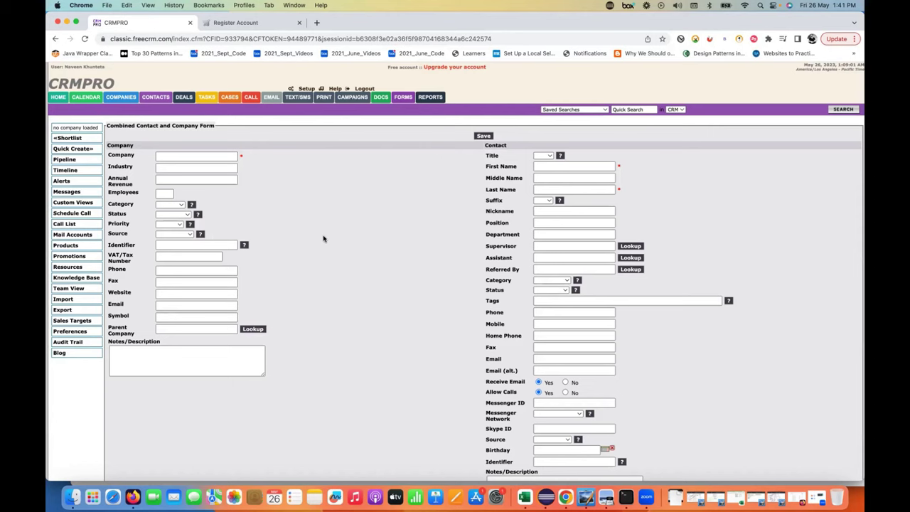
- Switch to Eclipse, maximize the RegisterPage.java editor and review the By locators from firstName to subscribeNo
{"action": "left_click", "coordinate": [545, 497]}
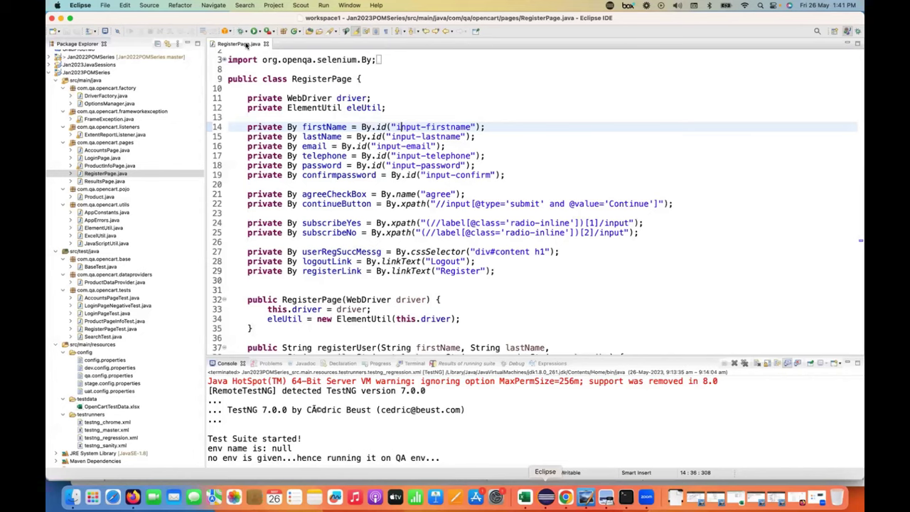
{"action": "double_click", "coordinate": [246, 45]}
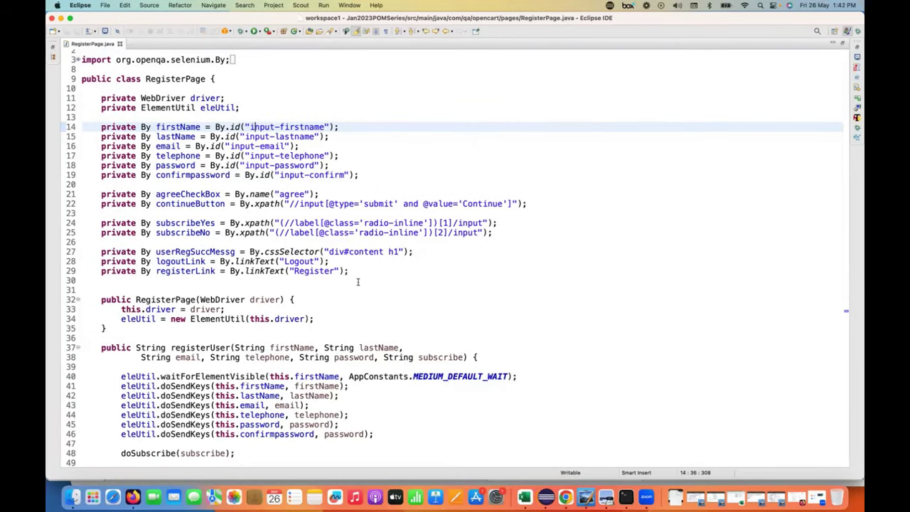
{"action": "left_click_drag", "start_coordinate": [435, 240], "coordinate": [210, 126]}
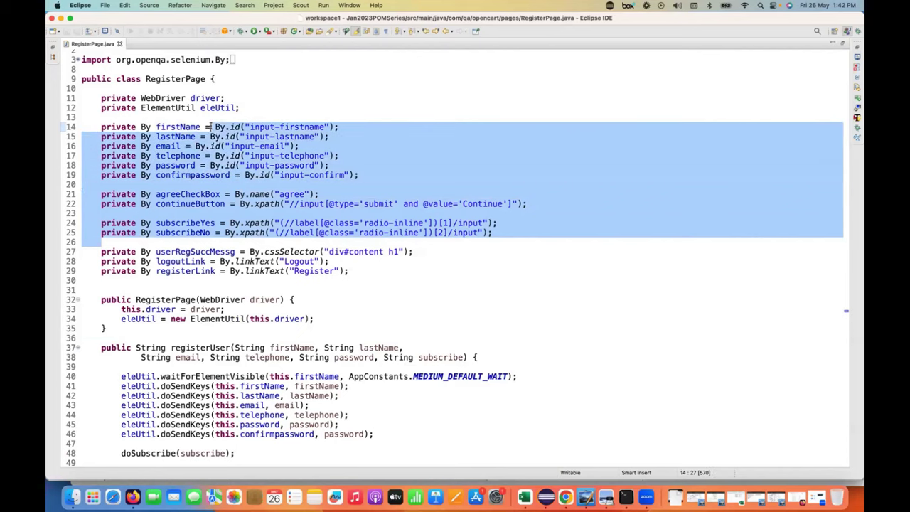
{"action": "left_click", "coordinate": [388, 130]}
- Switch to Chrome and inspect the First Name field of the Register Account page in the developer tools
{"action": "key", "text": "super+Tab"}
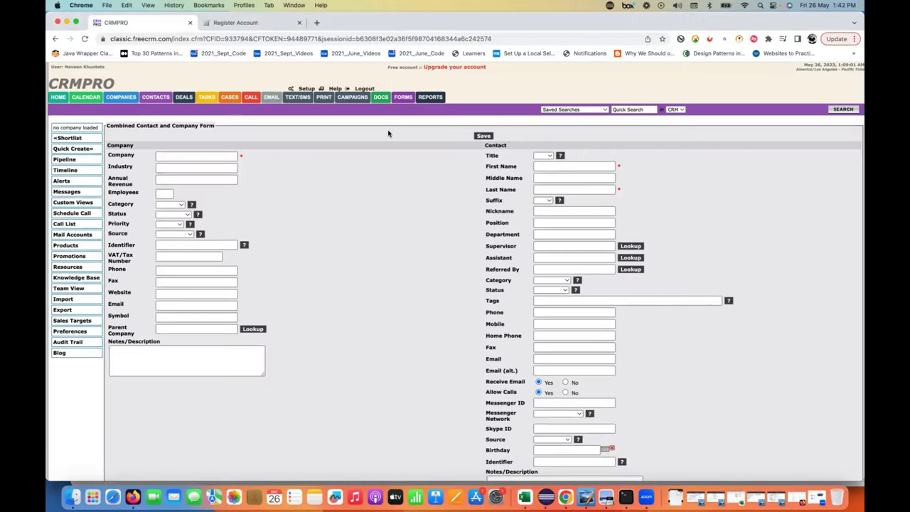
{"action": "left_click", "coordinate": [223, 24]}
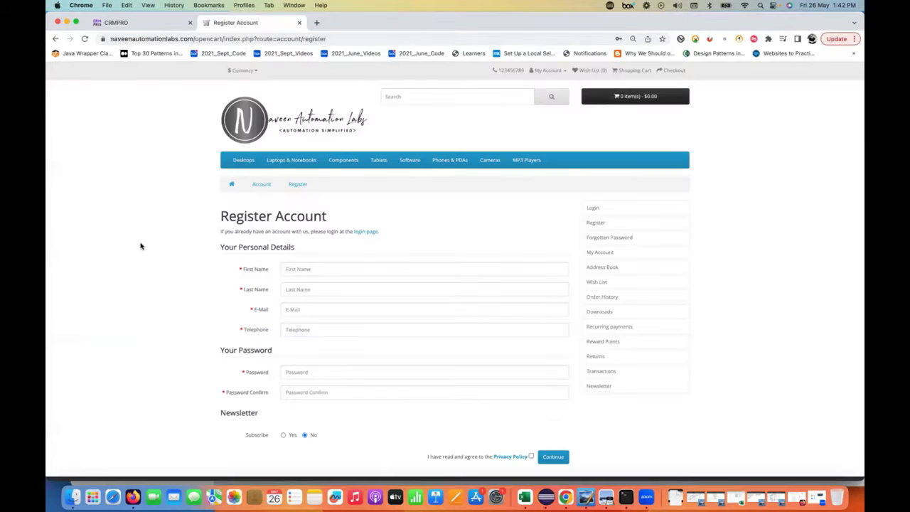
{"action": "scroll", "coordinate": [142, 246], "scroll_direction": "down", "scroll_amount": 3}
{"action": "right_click", "coordinate": [58, 196]}
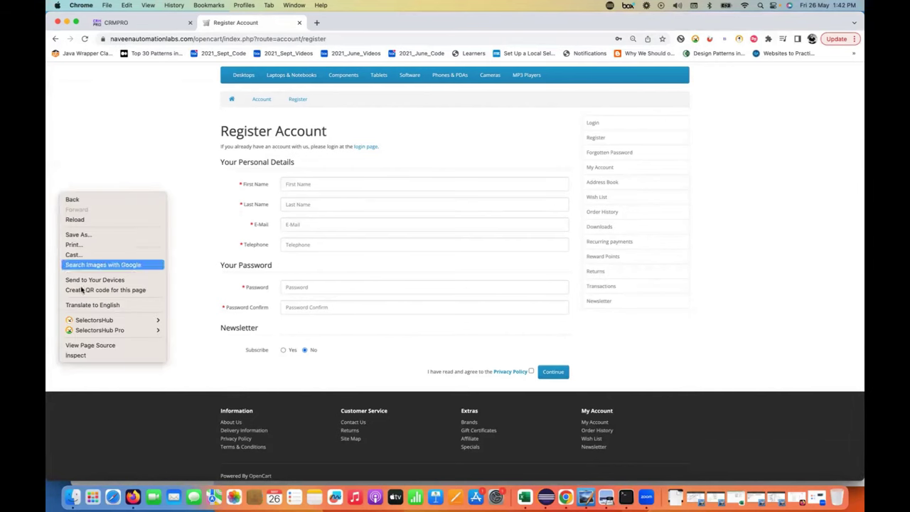
{"action": "left_click", "coordinate": [83, 359]}
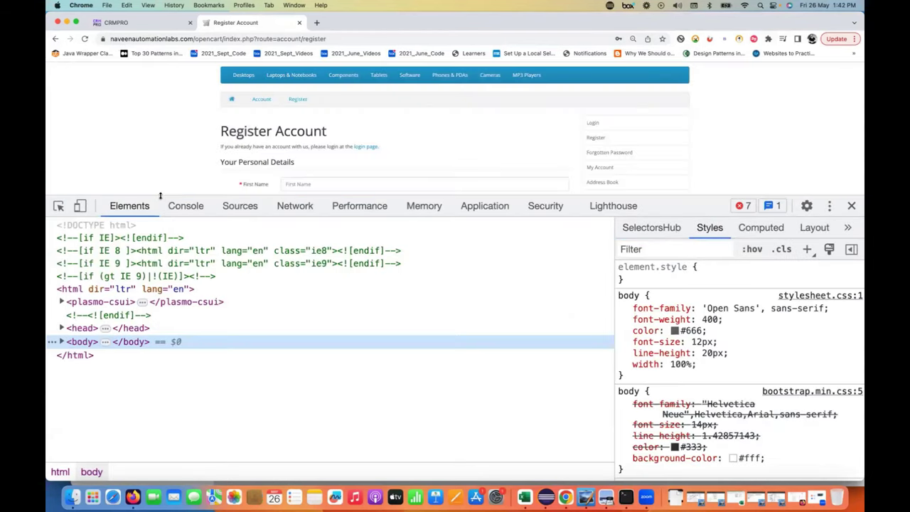
{"action": "left_click_drag", "start_coordinate": [160, 196], "coordinate": [160, 238]}
{"action": "left_click", "coordinate": [58, 248]}
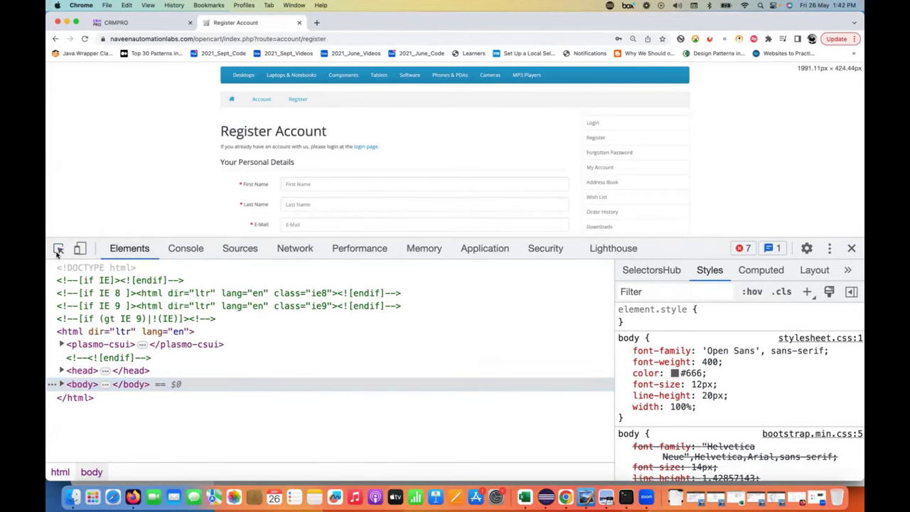
{"action": "left_click", "coordinate": [304, 189]}
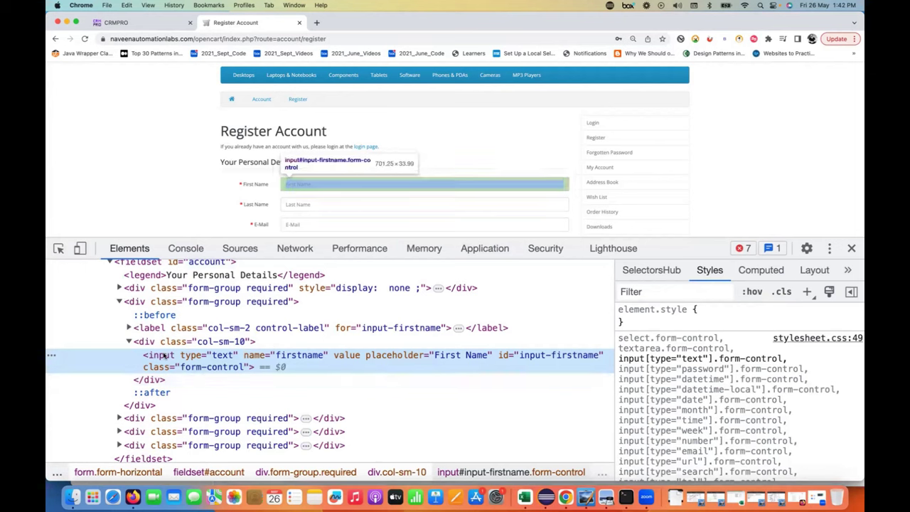
{"action": "key", "text": "super+f"}
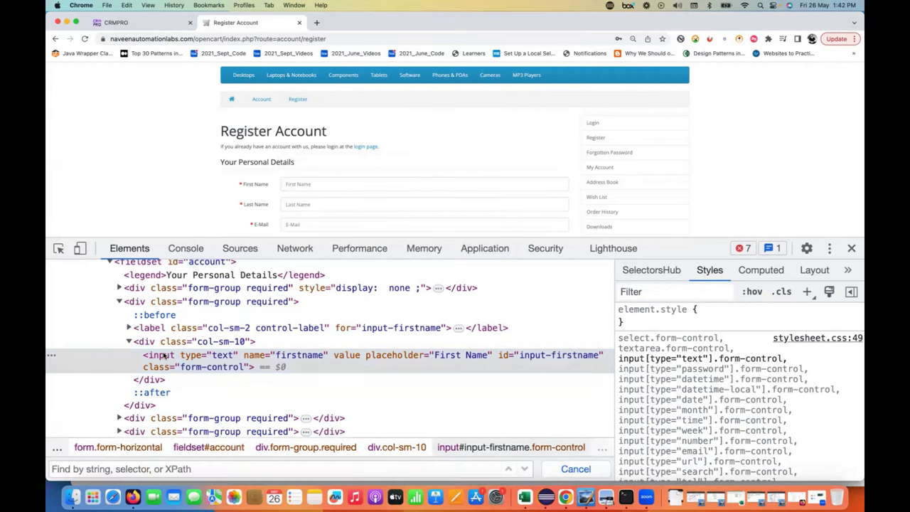
{"action": "double_click", "coordinate": [294, 354]}
{"action": "left_click", "coordinate": [199, 470]}
{"action": "type", "text": "//input"}
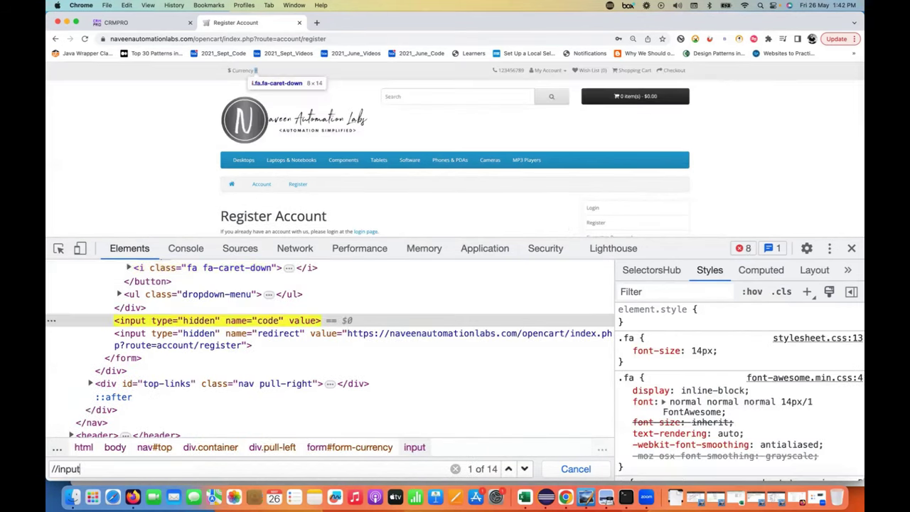
{"action": "type", "text": "[@name='firstname']"}
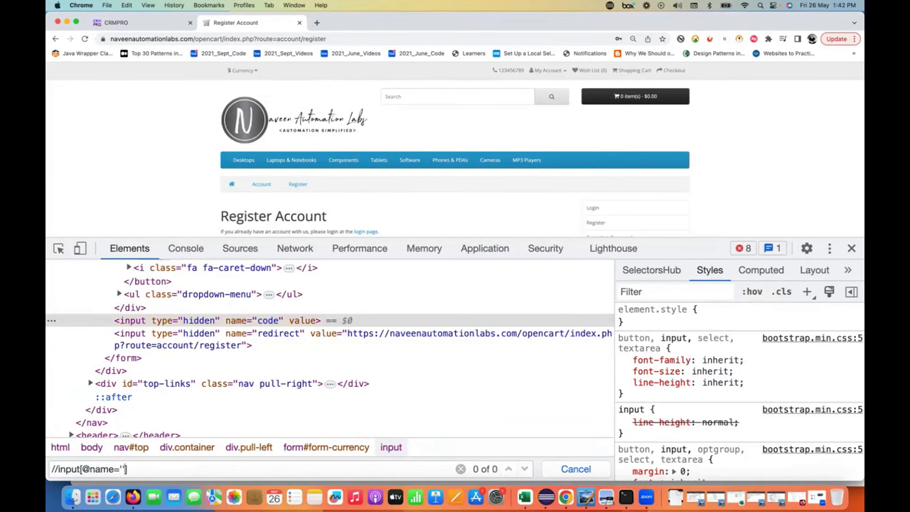
{"action": "scroll", "coordinate": [281, 427], "scroll_direction": "down", "scroll_amount": 1}
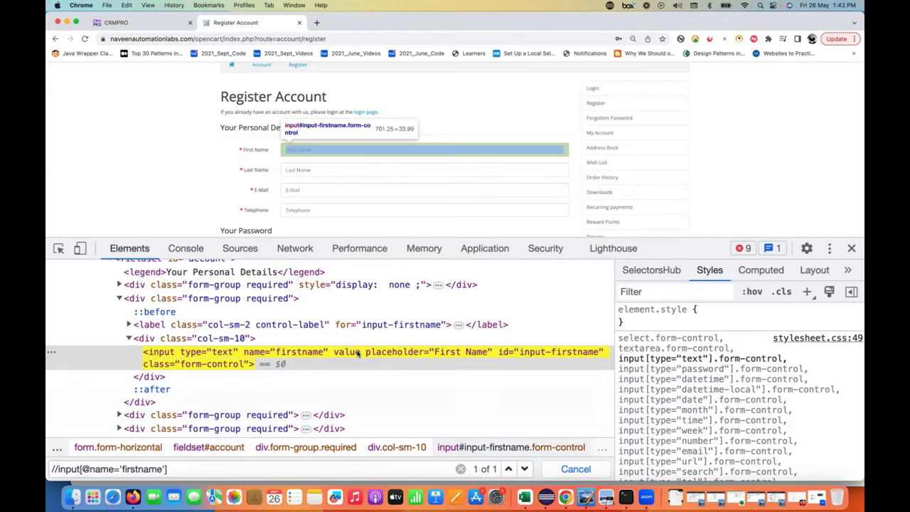
- Close and reopen the developer tools on the Register Account page and inspect the First Name field again
{"action": "left_click", "coordinate": [851, 248]}
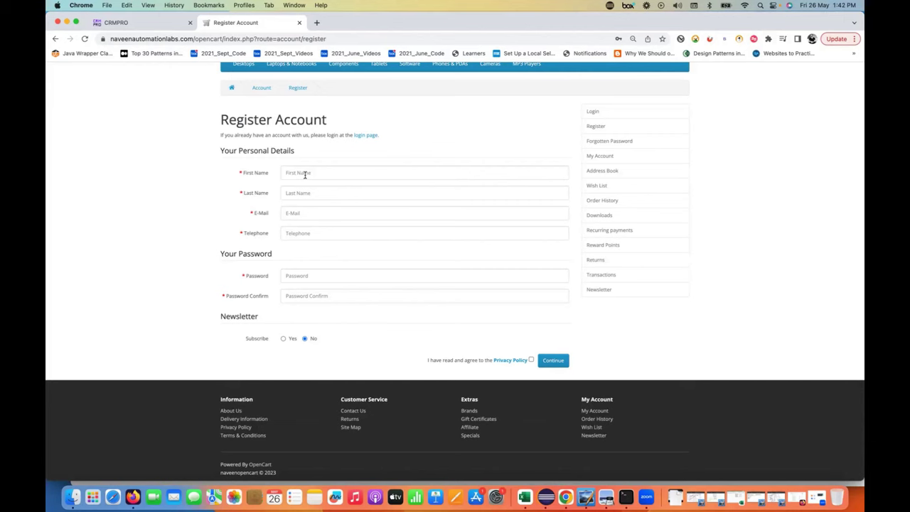
{"action": "right_click", "coordinate": [153, 177]}
{"action": "left_click", "coordinate": [170, 336]}
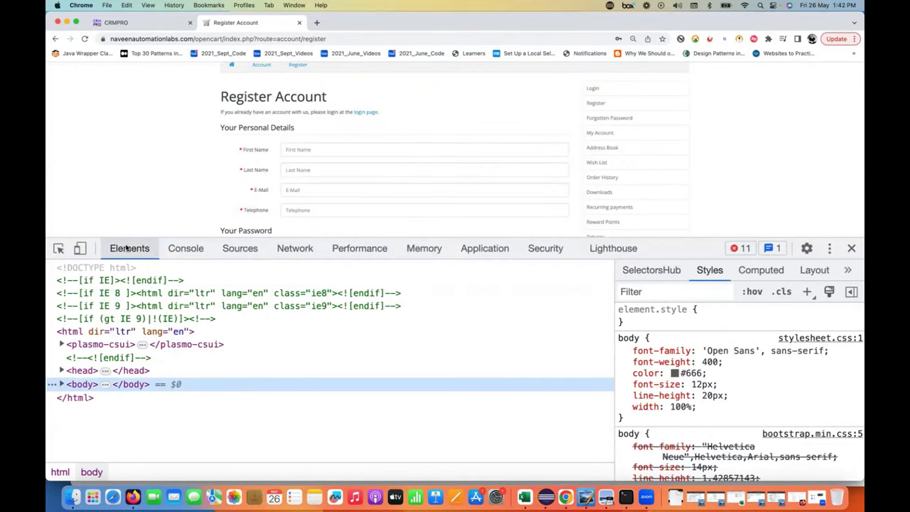
{"action": "key", "text": "super+shift+c"}
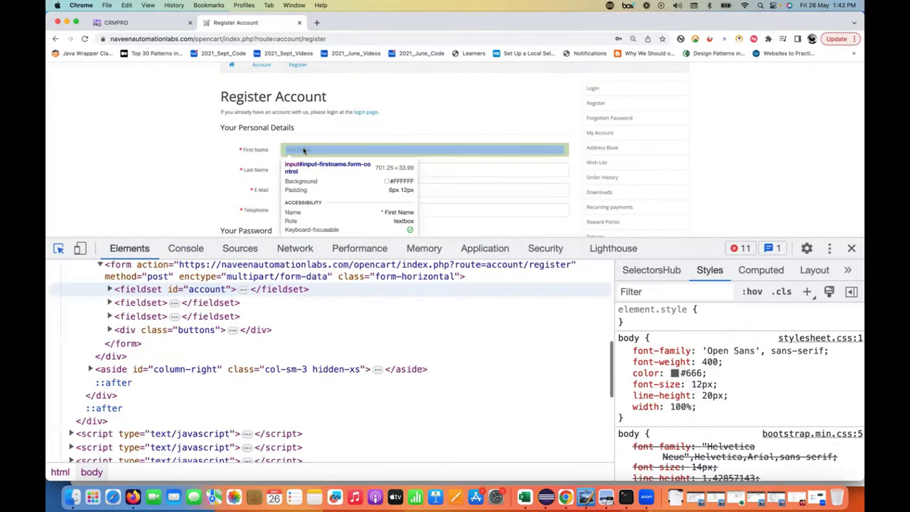
{"action": "left_click", "coordinate": [319, 149]}
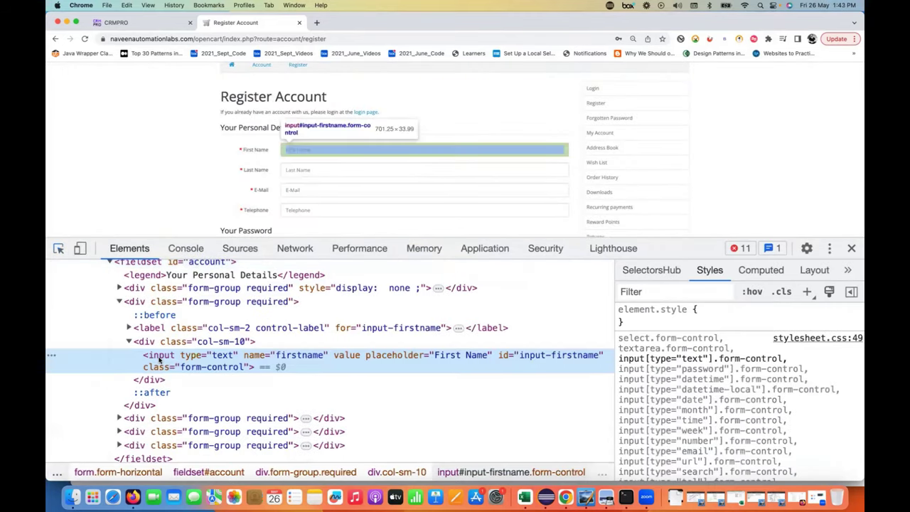
{"action": "key", "text": "super+f"}
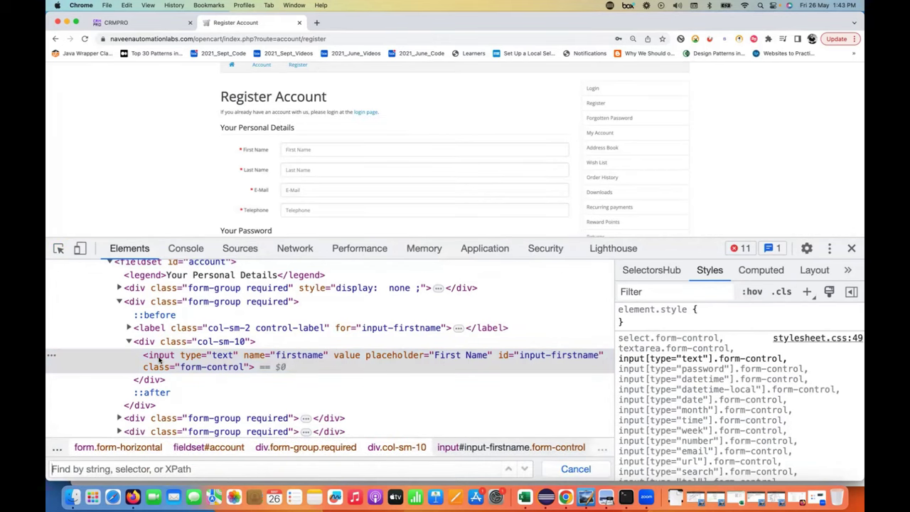
{"action": "type", "text": "//"}
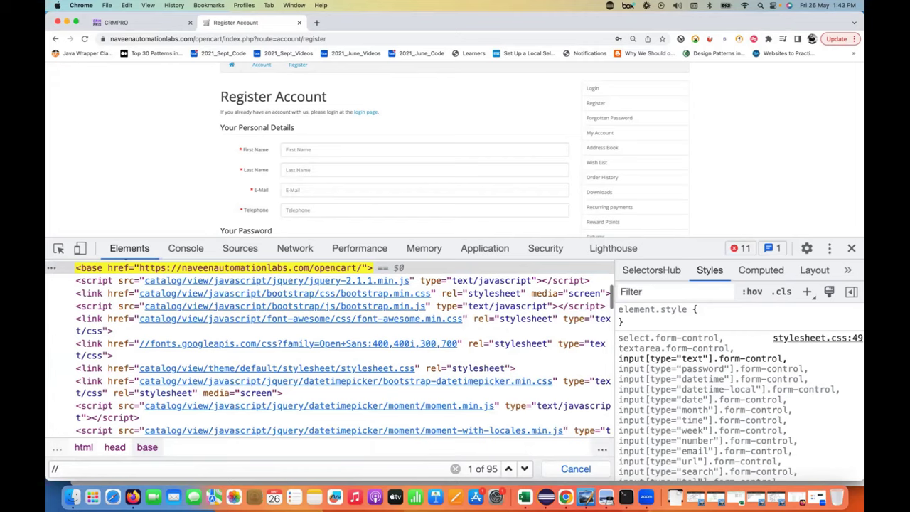
{"action": "type", "text": "input[]"}
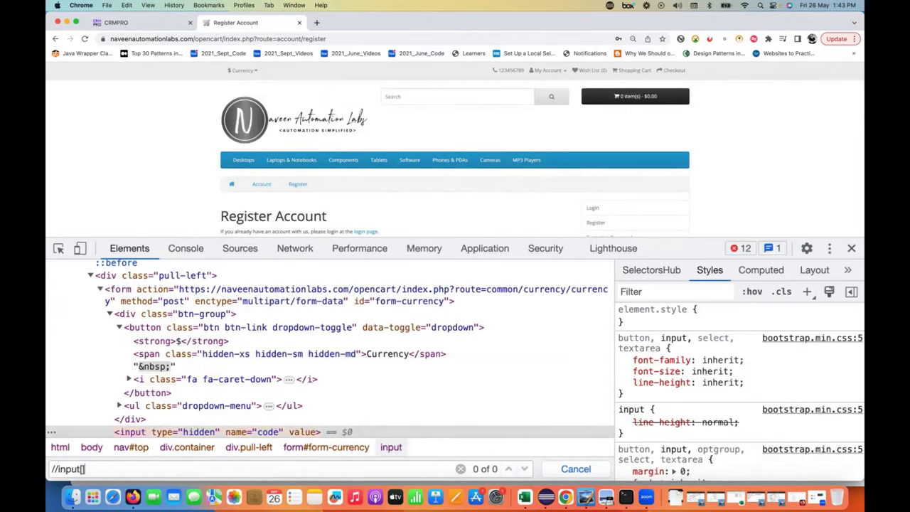
{"action": "type", "text": "@type"}
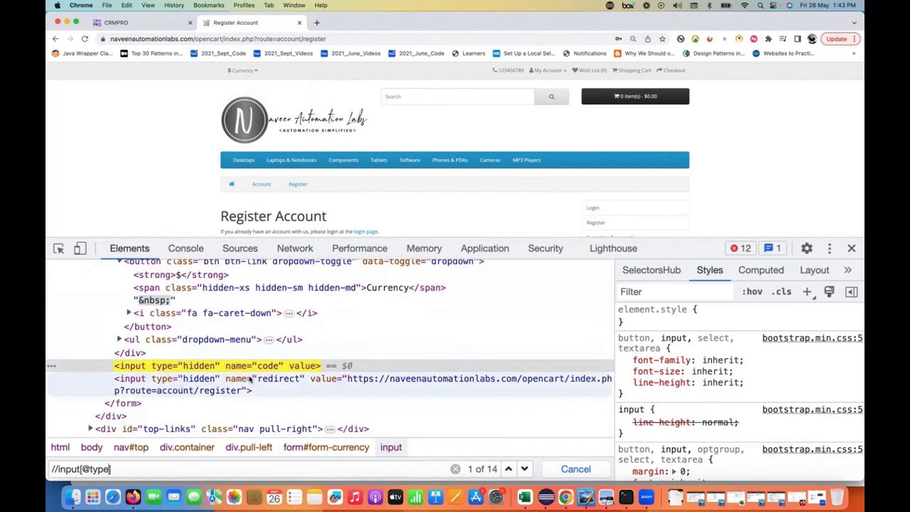
{"action": "key", "text": "BackSpace"}
{"action": "key", "text": "BackSpace"}
{"action": "key", "text": "BackSpace"}
{"action": "key", "text": "BackSpace"}
{"action": "type", "text": "name"}
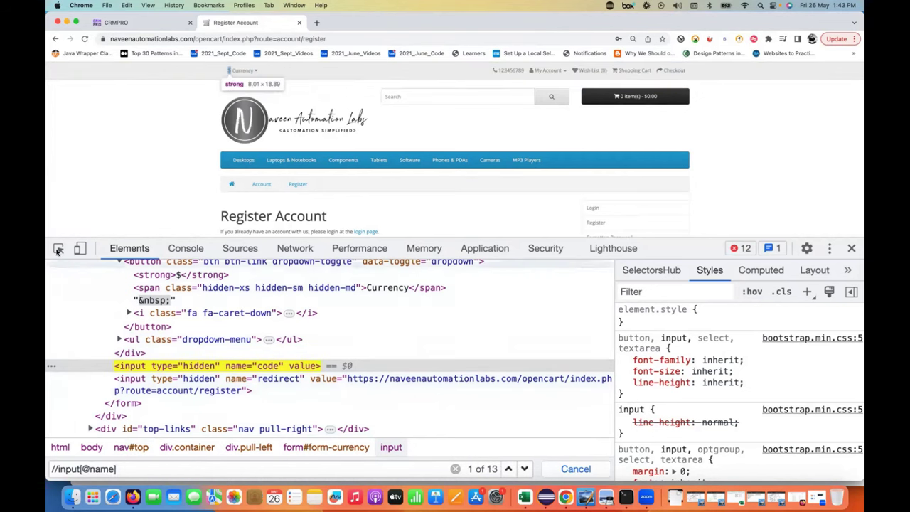
{"action": "left_click", "coordinate": [58, 249]}
{"action": "scroll", "coordinate": [88, 227], "scroll_direction": "down", "scroll_amount": 2}
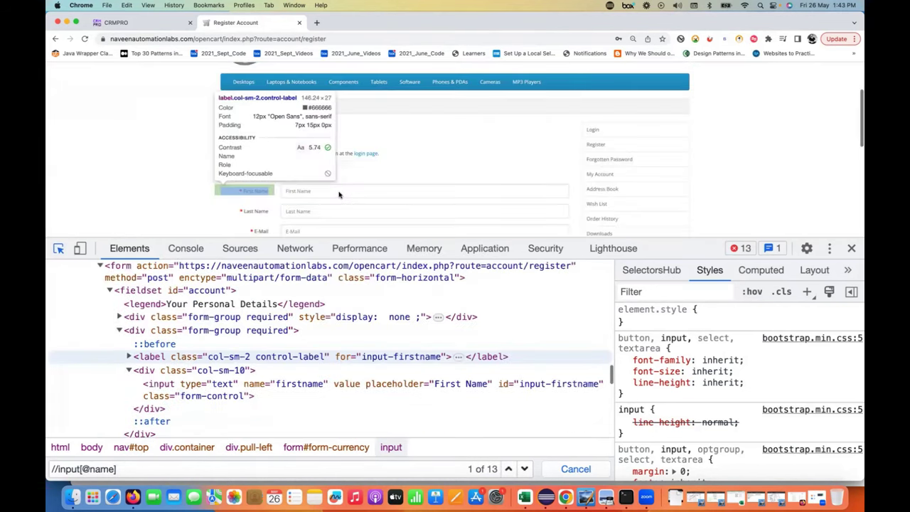
{"action": "left_click", "coordinate": [340, 194]}
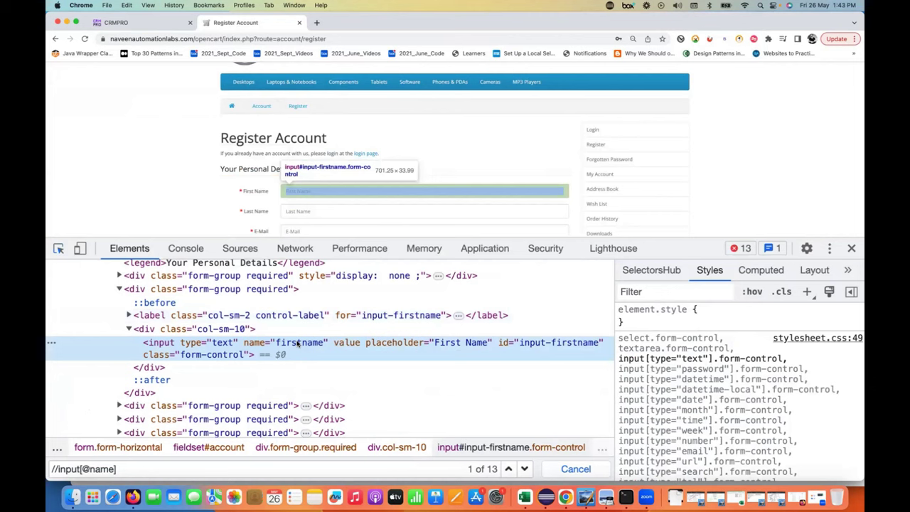
{"action": "left_click", "coordinate": [163, 463]}
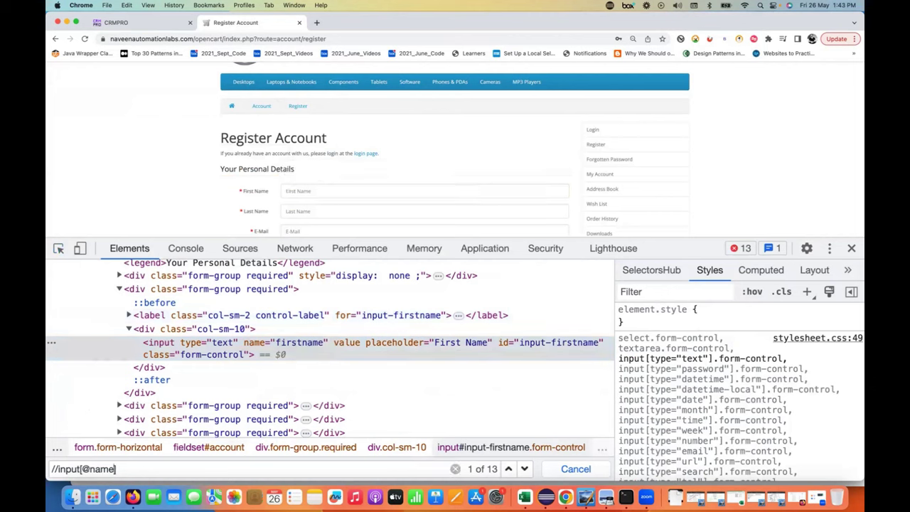
{"action": "key", "text": "Left"}
{"action": "type", "text": "='firstname'"}
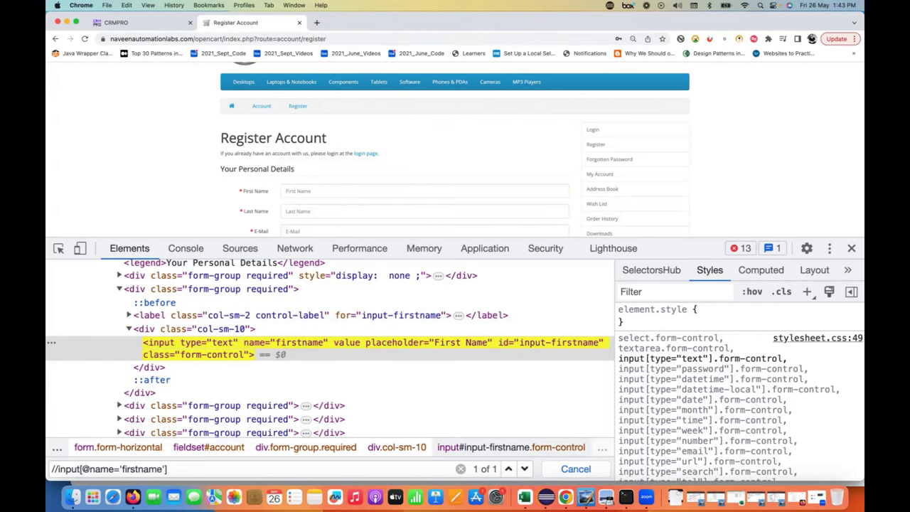
{"action": "triple_click", "coordinate": [197, 467]}
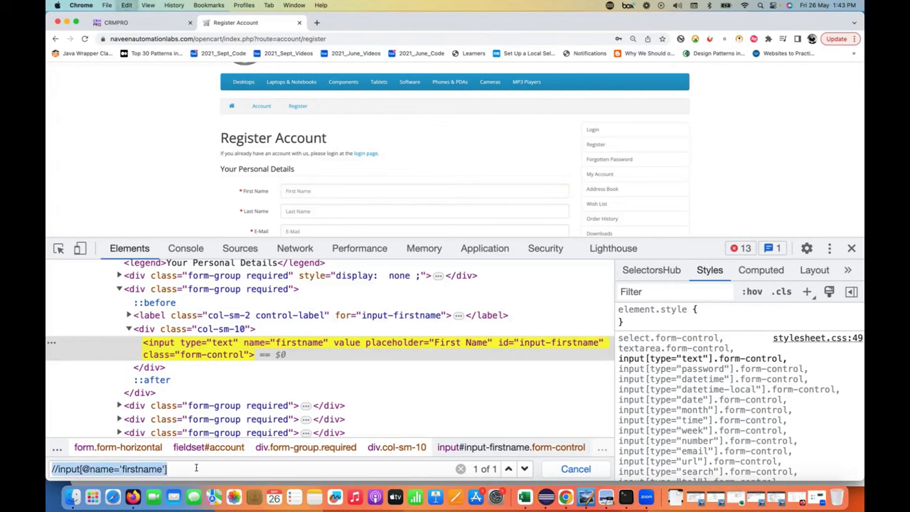
- Switch to Eclipse, enlarge the editor text by two levels and place the cursor after input-firstname in the firstName locator
{"action": "key", "text": "super+Tab"}
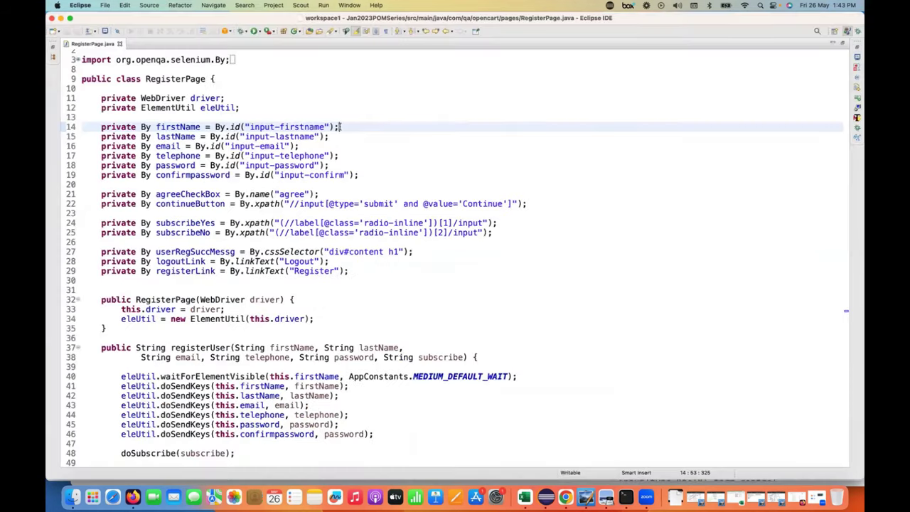
{"action": "key", "text": "super+equal"}
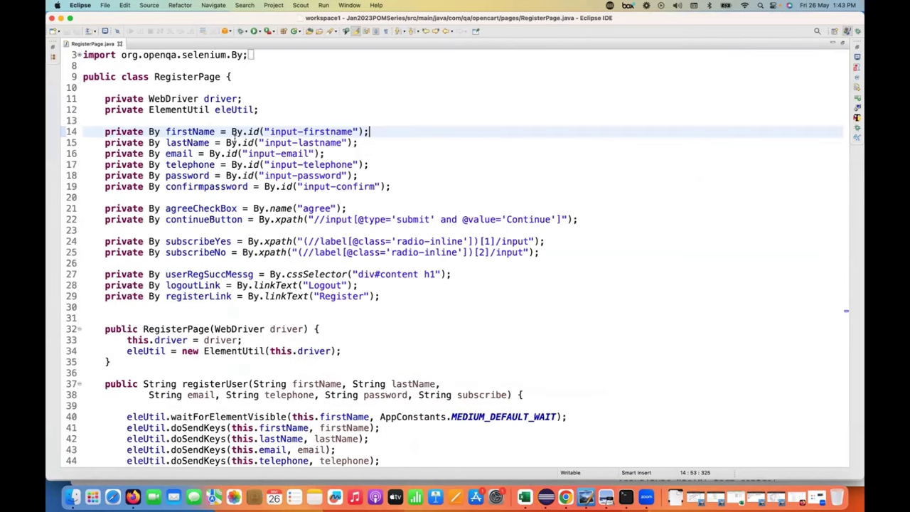
{"action": "key", "text": "super+equal"}
{"action": "key", "text": "Left"}
{"action": "key", "text": "Left"}
{"action": "key", "text": "Left"}
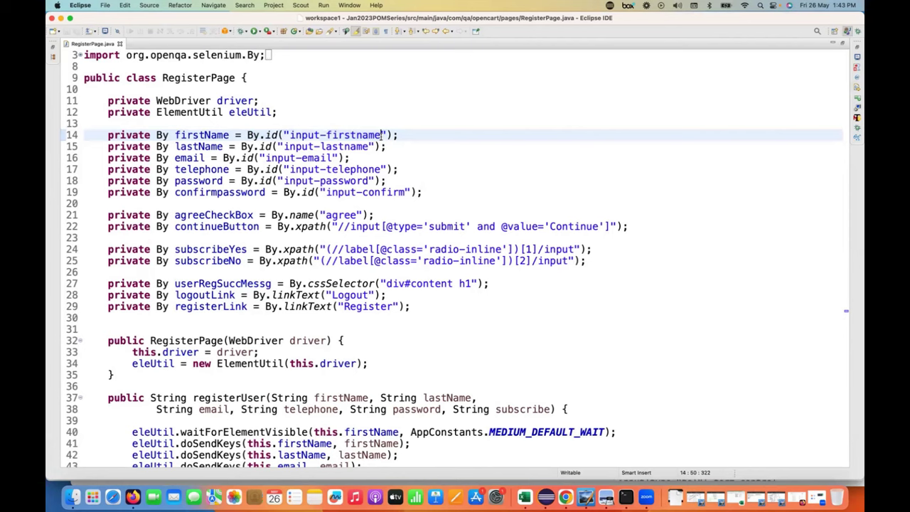
- Return to the Register Account page in Chrome and close the developer tools
{"action": "key", "text": "super+Tab"}
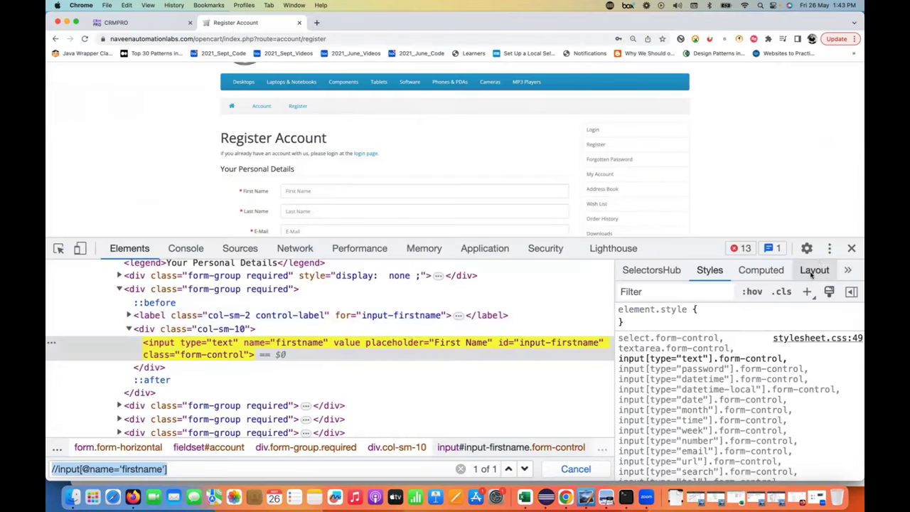
{"action": "scroll", "coordinate": [762, 208], "scroll_direction": "down", "scroll_amount": 1}
{"action": "scroll", "coordinate": [762, 208], "scroll_direction": "down", "scroll_amount": 3}
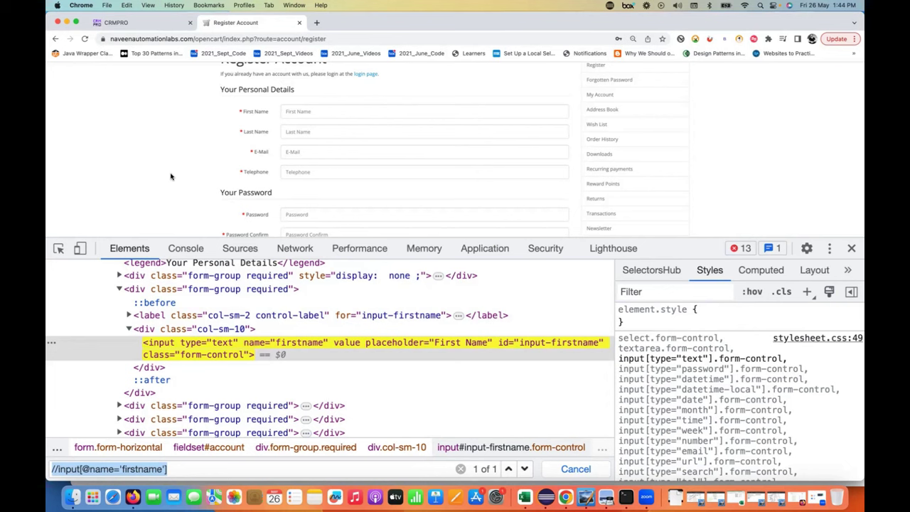
{"action": "left_click", "coordinate": [851, 248]}
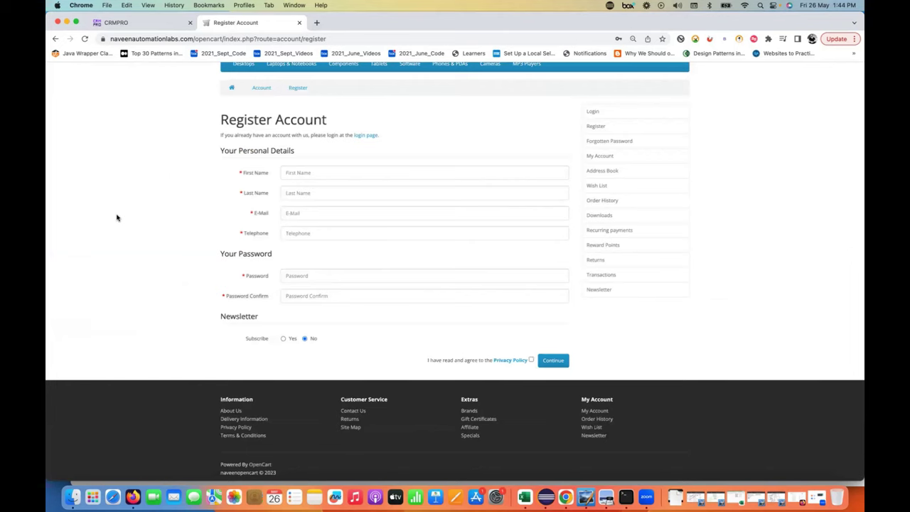
{"action": "scroll", "coordinate": [118, 218], "scroll_direction": "up", "scroll_amount": 2}
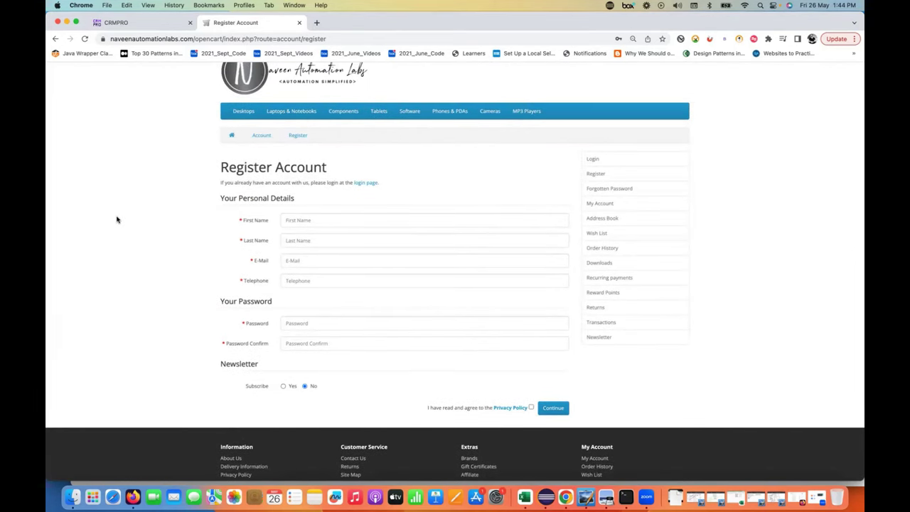
- Open selectorshub.com in a new tab and go through the SelectorsHub install page to its Chrome Web Store listing
{"action": "left_click", "coordinate": [317, 22]}
{"action": "type", "text": "sel"}
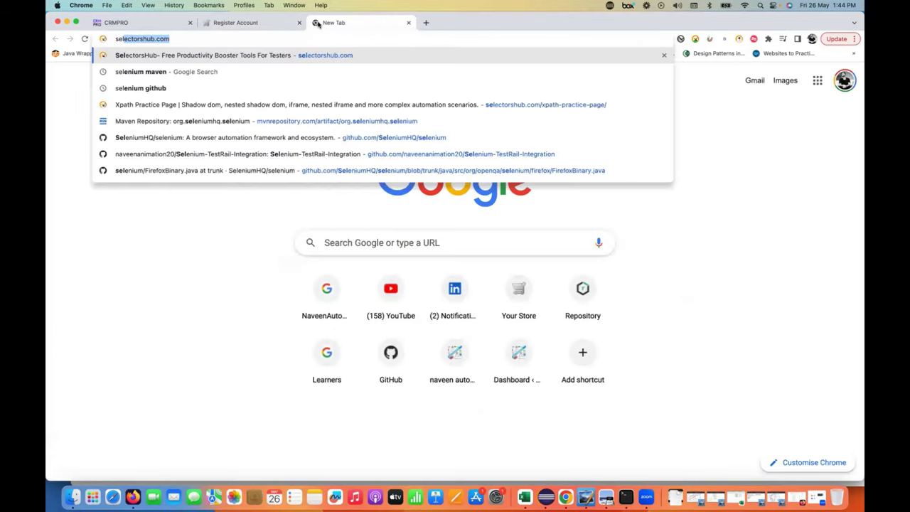
{"action": "key", "text": "Return"}
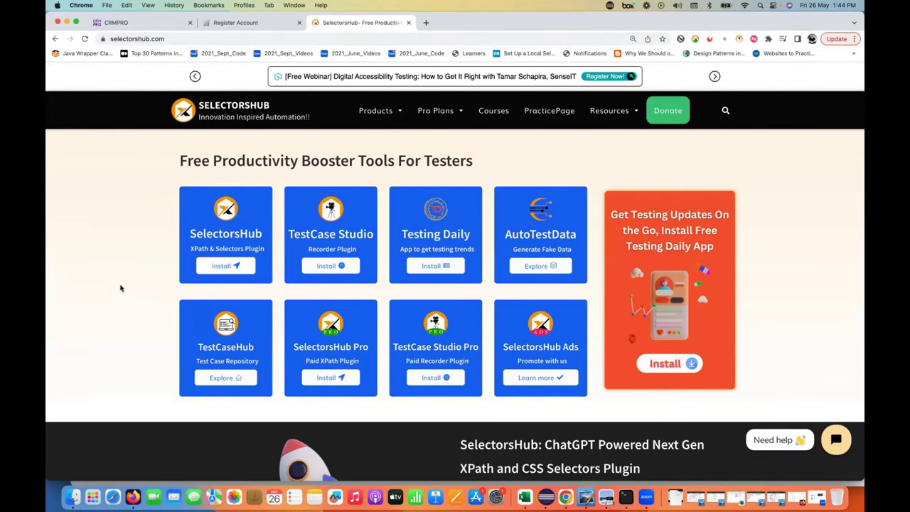
{"action": "left_click", "coordinate": [228, 266]}
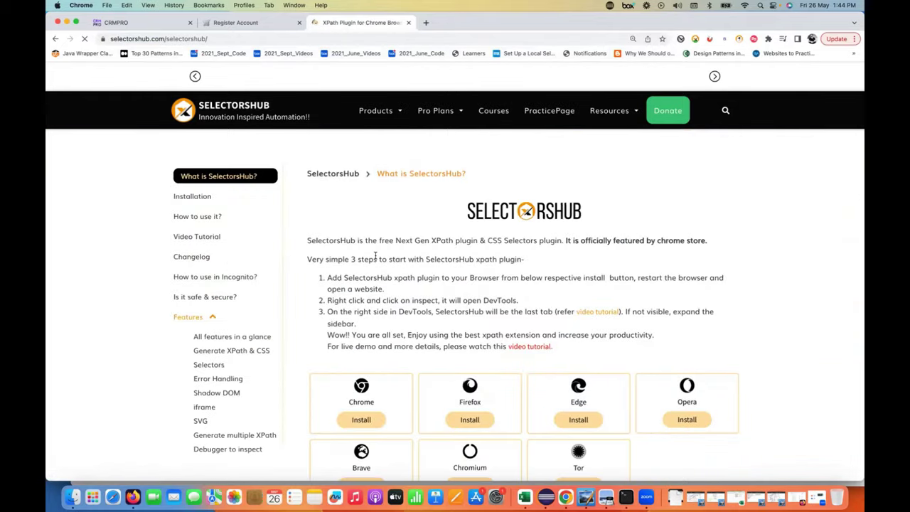
{"action": "scroll", "coordinate": [375, 259], "scroll_direction": "down", "scroll_amount": 5}
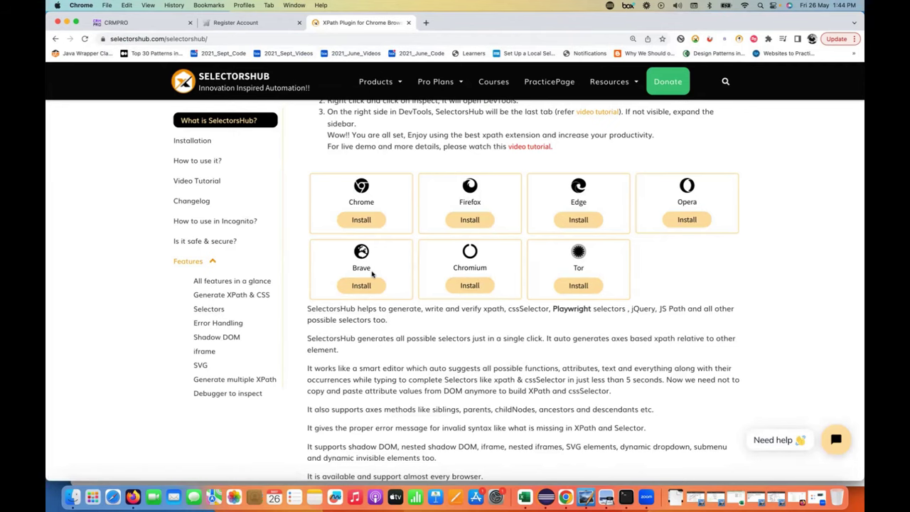
{"action": "left_click", "coordinate": [355, 223]}
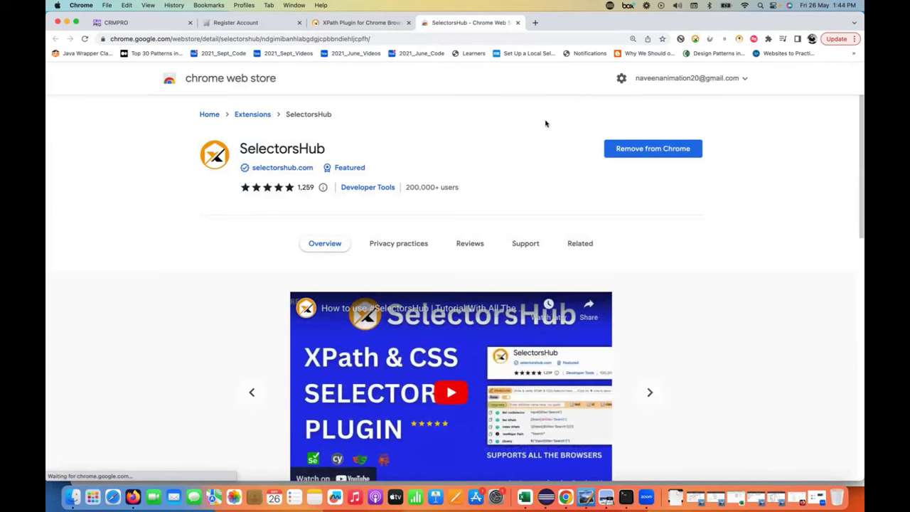
- Return to the Register Account page, open the developer tools and show SelectorsHub in a widened side pane
{"action": "left_click", "coordinate": [254, 26]}
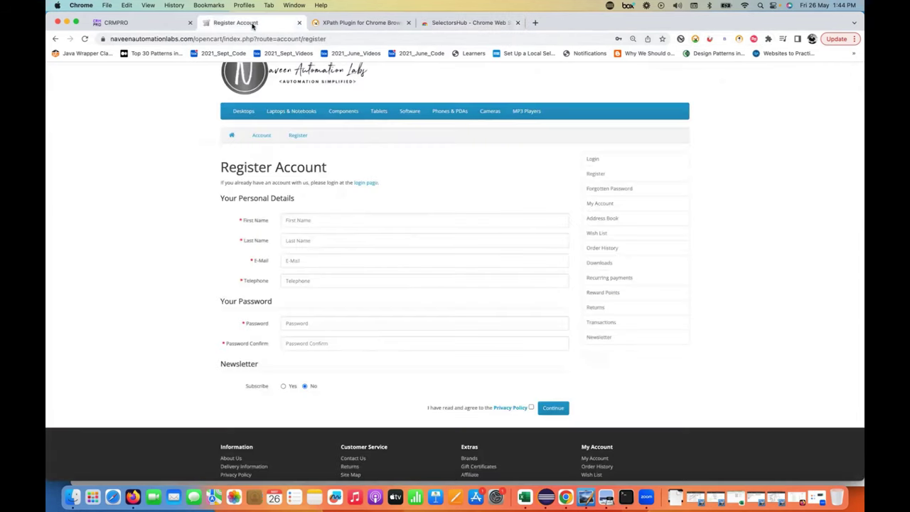
{"action": "right_click", "coordinate": [115, 208]}
{"action": "left_click", "coordinate": [131, 371]}
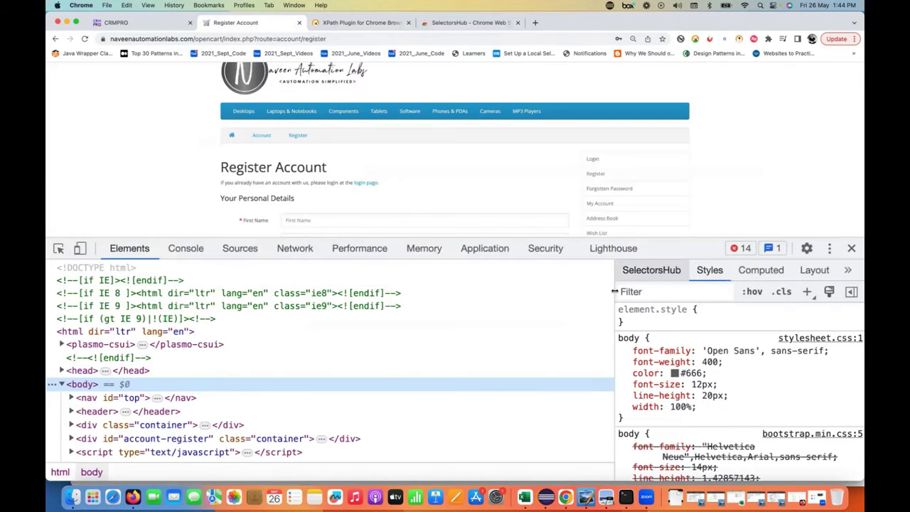
{"action": "left_click_drag", "start_coordinate": [615, 290], "coordinate": [425, 291]}
{"action": "left_click", "coordinate": [462, 272]}
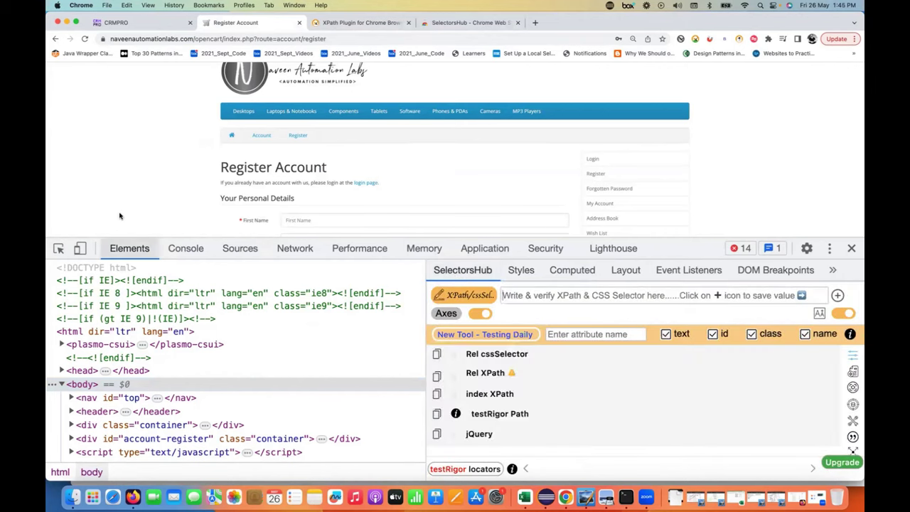
- Pick the First Name field with the element inspector and review the selectors SelectorsHub generates for it
{"action": "scroll", "coordinate": [119, 216], "scroll_direction": "down", "scroll_amount": 2}
{"action": "left_click", "coordinate": [58, 248]}
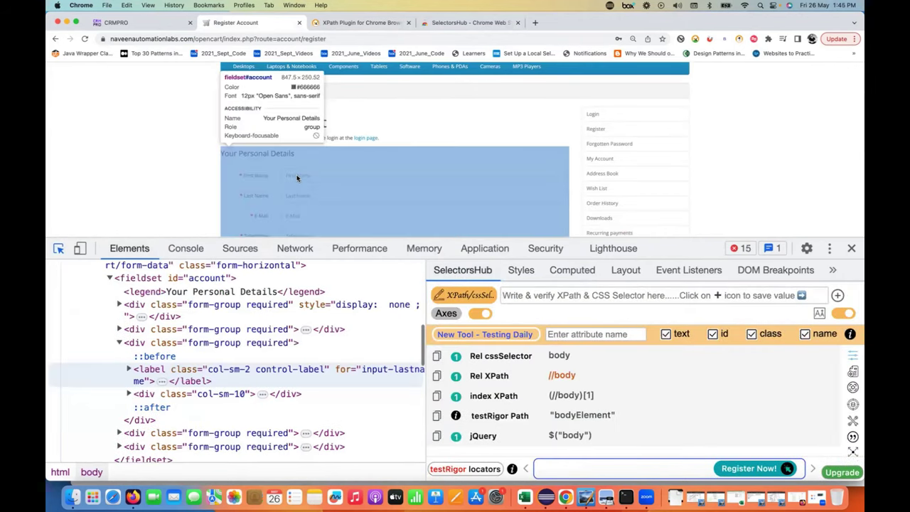
{"action": "left_click", "coordinate": [297, 176]}
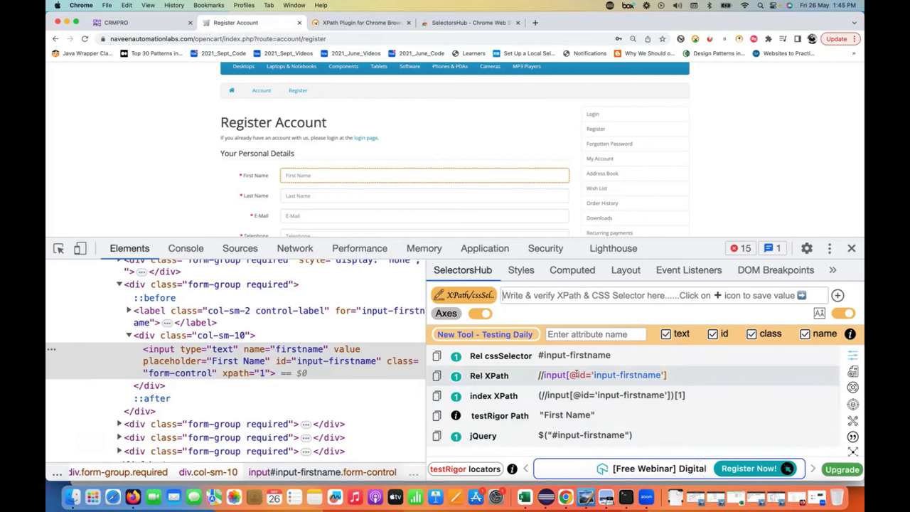
{"action": "scroll", "coordinate": [554, 375], "scroll_direction": "down", "scroll_amount": 5}
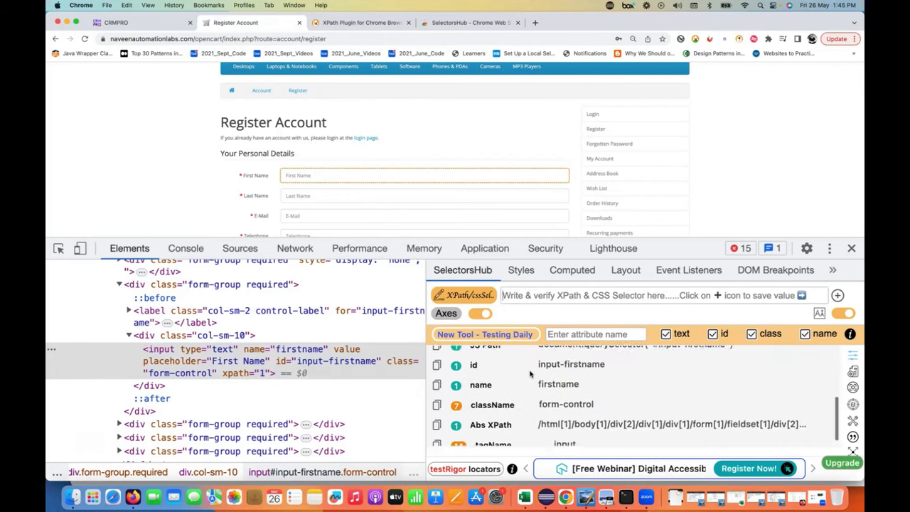
{"action": "scroll", "coordinate": [530, 375], "scroll_direction": "up", "scroll_amount": 5}
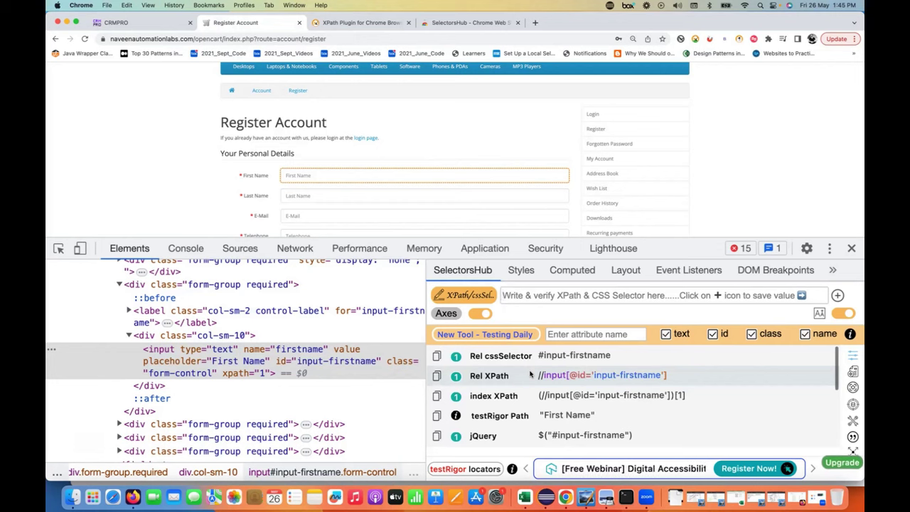
{"action": "left_click", "coordinate": [437, 376]}
{"action": "left_click", "coordinate": [538, 287]}
{"action": "key", "text": "super+v"}
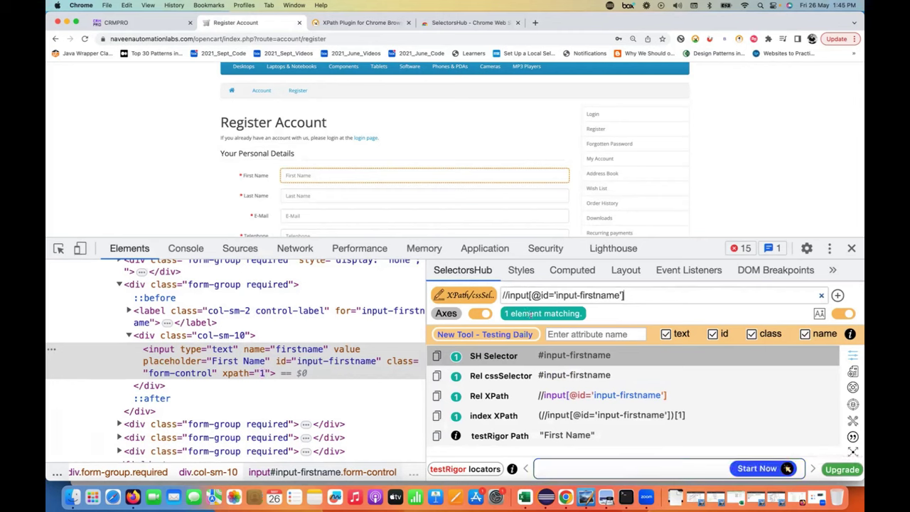
- Close the developer tools and copy the First Name field's relative XPath directly from the page with SelectorsHub
{"action": "scroll", "coordinate": [145, 175], "scroll_direction": "down", "scroll_amount": 2}
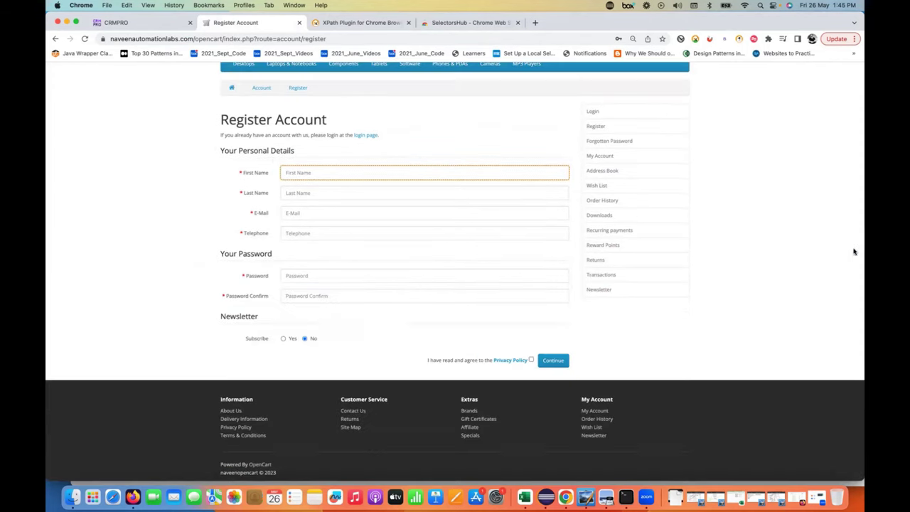
{"action": "left_click", "coordinate": [852, 248]}
{"action": "scroll", "coordinate": [101, 233], "scroll_direction": "up", "scroll_amount": 1}
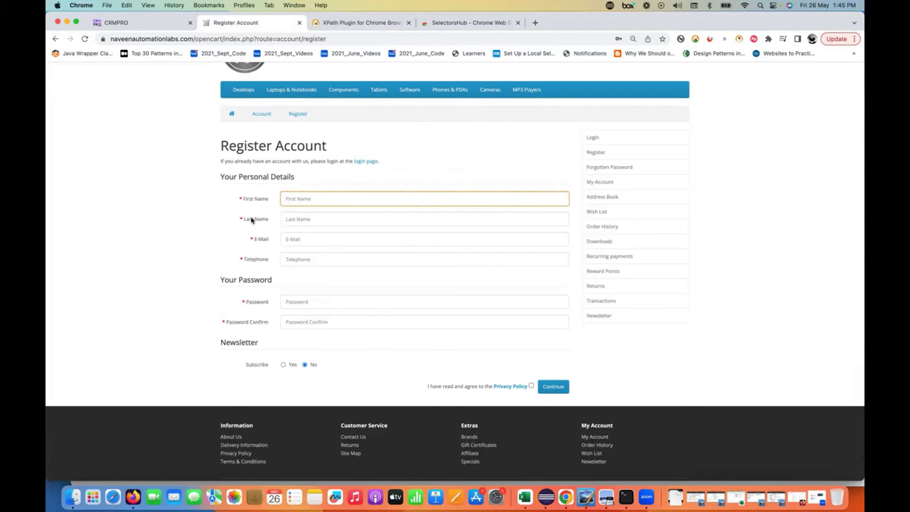
{"action": "right_click", "coordinate": [303, 197]}
{"action": "mouse_move", "coordinate": [370, 333]}
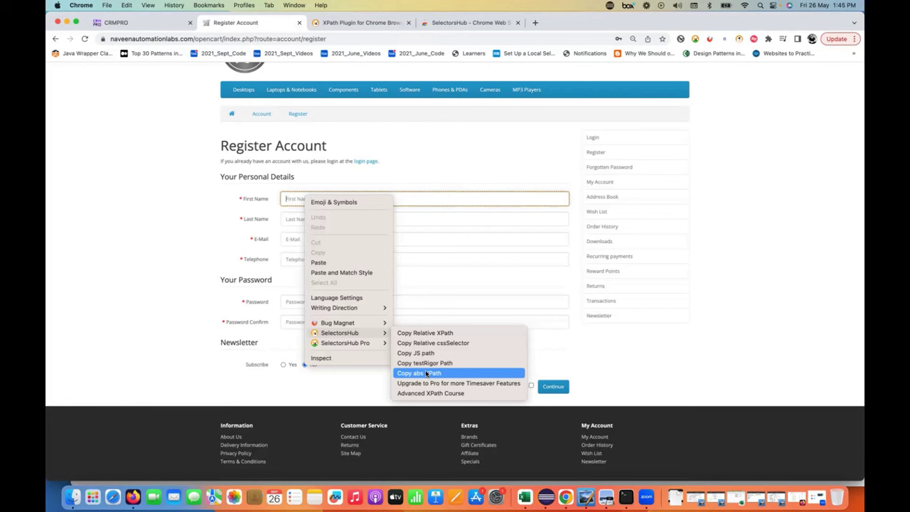
{"action": "left_click", "coordinate": [418, 332]}
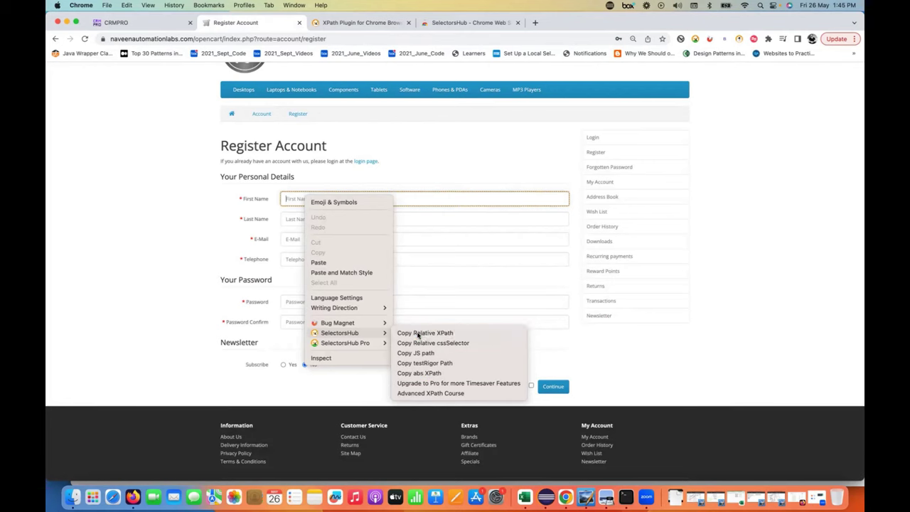
{"action": "key", "text": "super+Tab"}
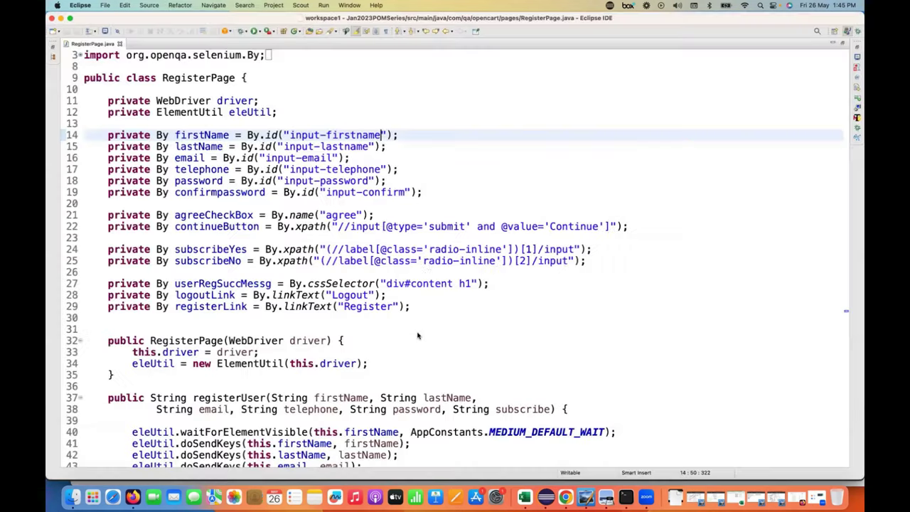
{"action": "left_click", "coordinate": [320, 123]}
{"action": "key", "text": "Return"}
{"action": "key", "text": "Return"}
{"action": "key", "text": "Return"}
{"action": "key", "text": "Return"}
{"action": "key", "text": "Up"}
{"action": "key", "text": "Up"}
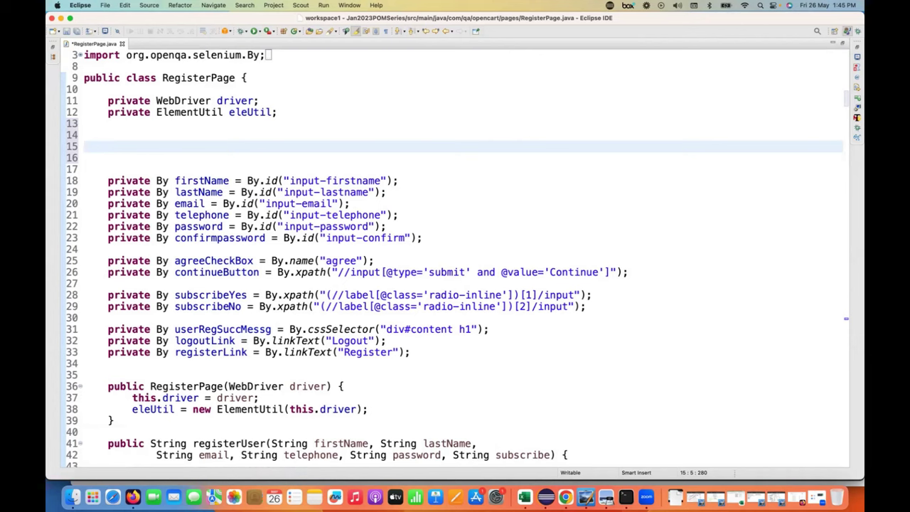
{"action": "key", "text": "super+v"}
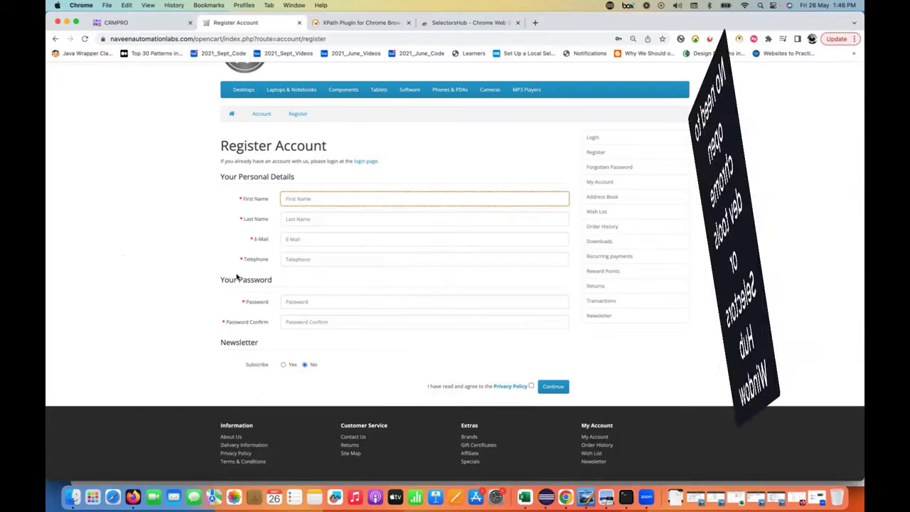
- Copy the Password field's relative XPath with SelectorsHub in Chrome and paste it in Eclipse on a new line below the First Name XPath
{"action": "scroll", "coordinate": [297, 278], "scroll_direction": "down", "scroll_amount": 1}
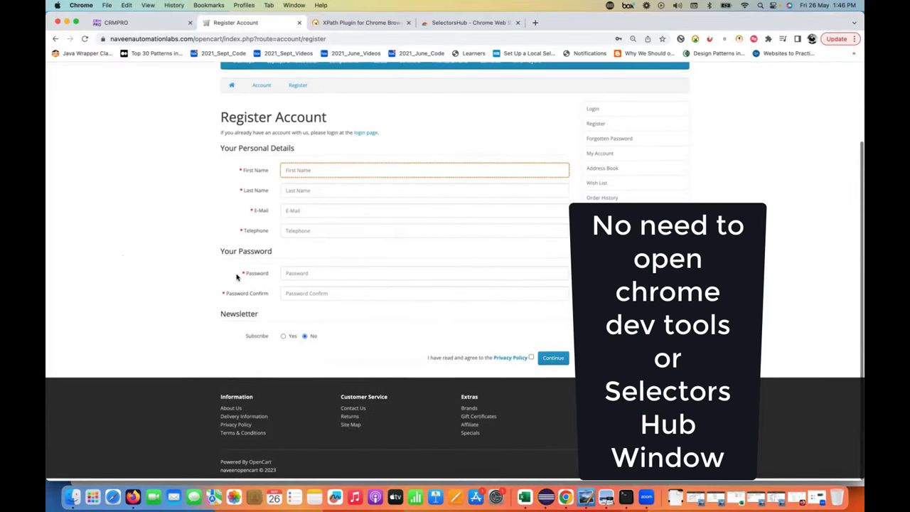
{"action": "right_click", "coordinate": [298, 279]}
{"action": "mouse_move", "coordinate": [365, 441]}
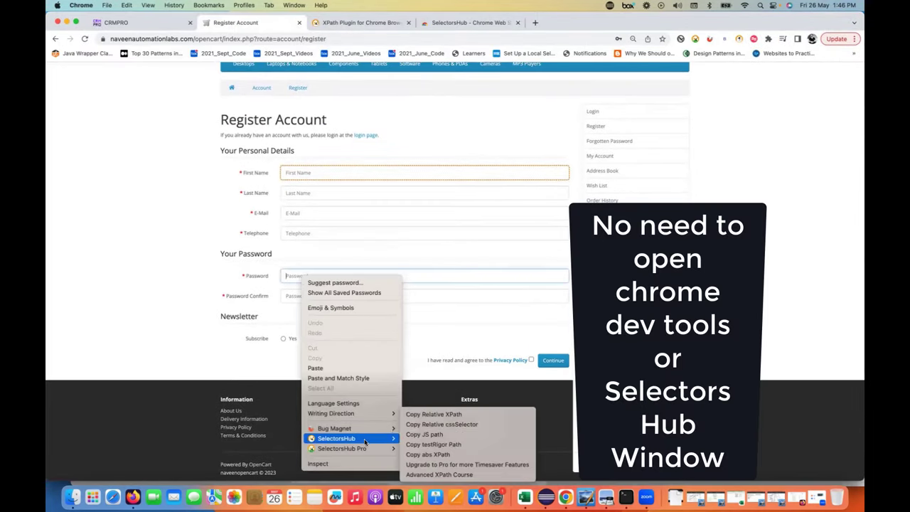
{"action": "left_click", "coordinate": [430, 414]}
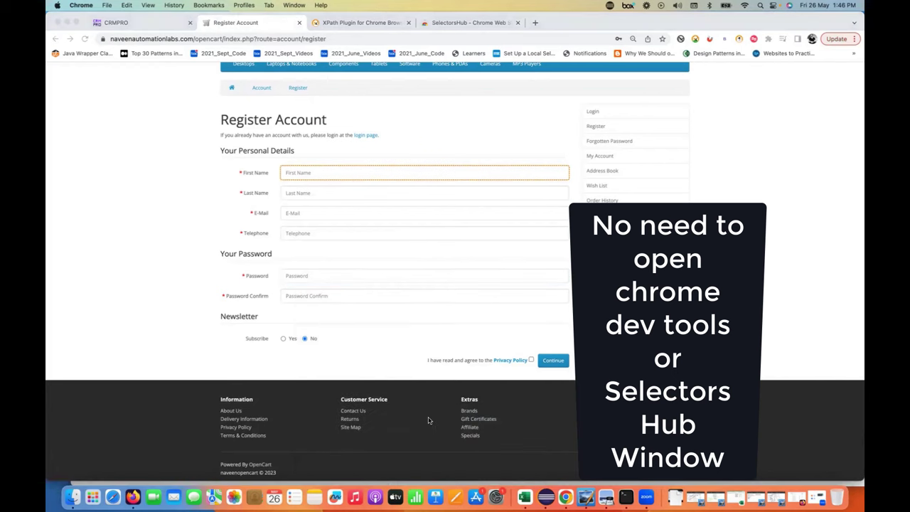
{"action": "key", "text": "super+Tab"}
{"action": "key", "text": "Return"}
{"action": "key", "text": "super+v"}
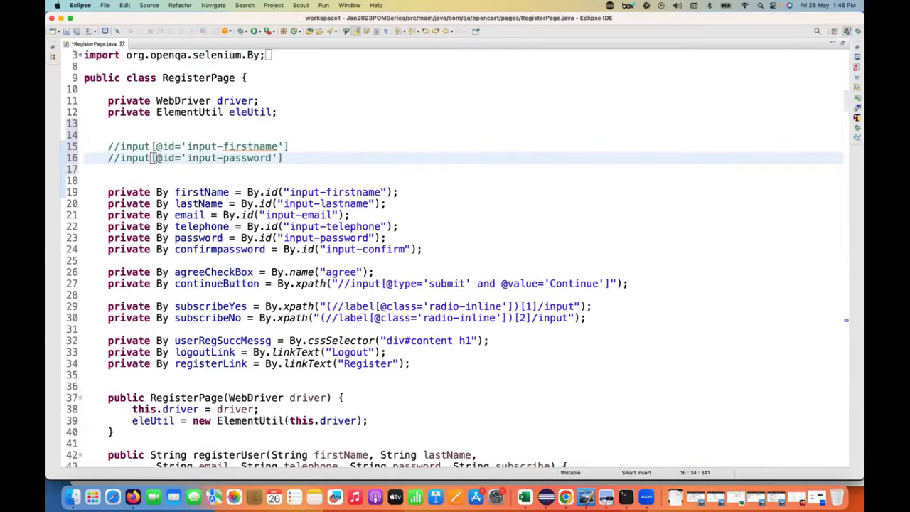
- Copy the Privacy Policy checkbox's relative XPath with SelectorsHub in Chrome and paste it in Eclipse on a new line below the Password XPath
{"action": "key", "text": "super+Tab"}
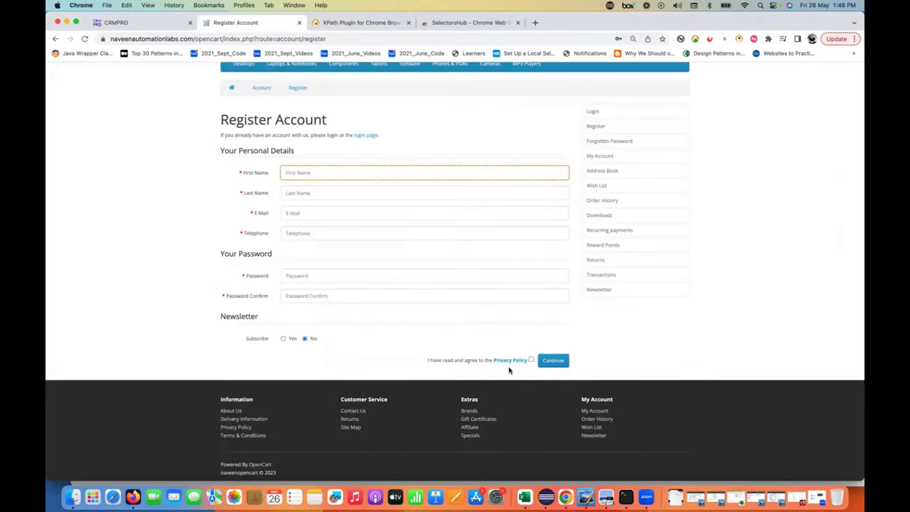
{"action": "right_click", "coordinate": [533, 362]}
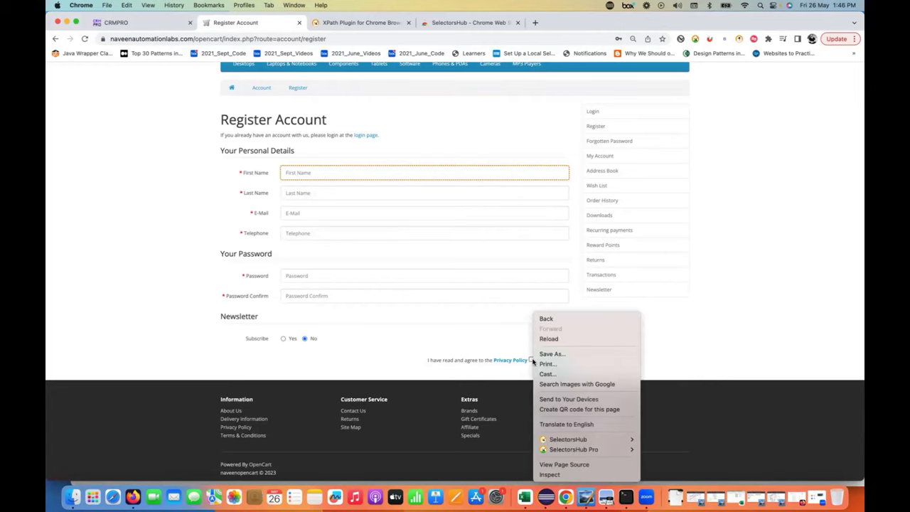
{"action": "mouse_move", "coordinate": [568, 439]}
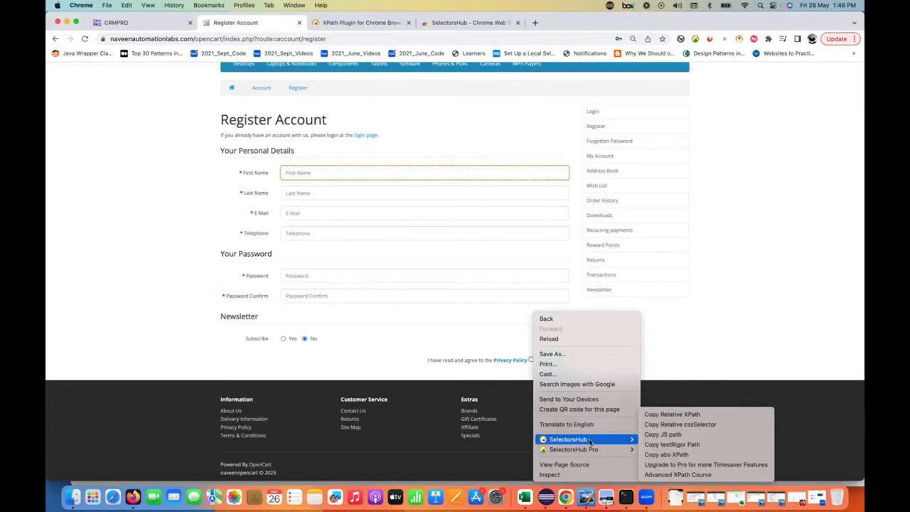
{"action": "left_click", "coordinate": [666, 414]}
{"action": "key", "text": "super+Tab"}
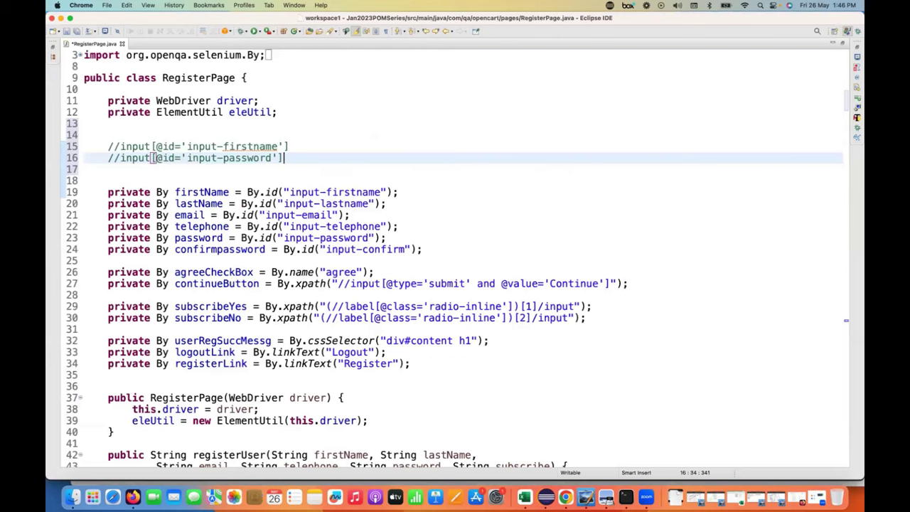
{"action": "key", "text": "Return"}
{"action": "key", "text": "super+v"}
- Switch to Chrome, inspect the newsletter's Yes radio button and expand the second radio-inline label to compare both options' markup
{"action": "key", "text": "super+Tab"}
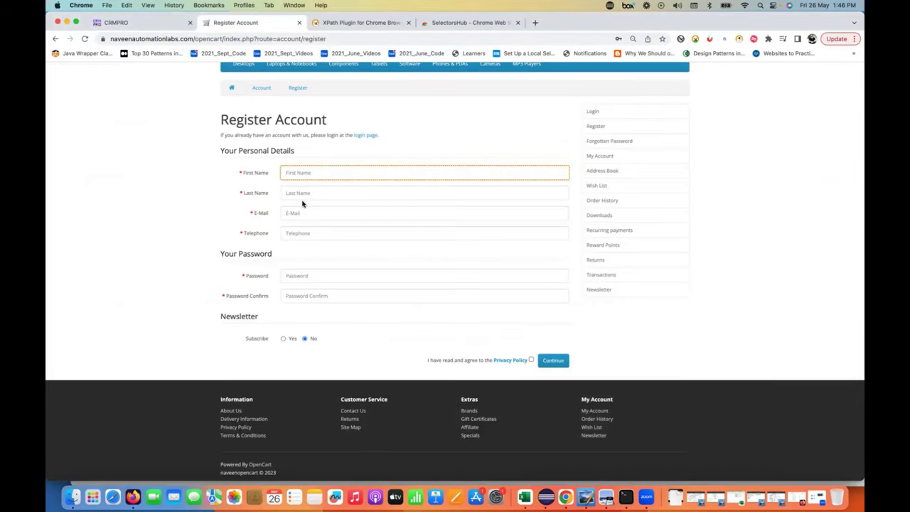
{"action": "right_click", "coordinate": [282, 341]}
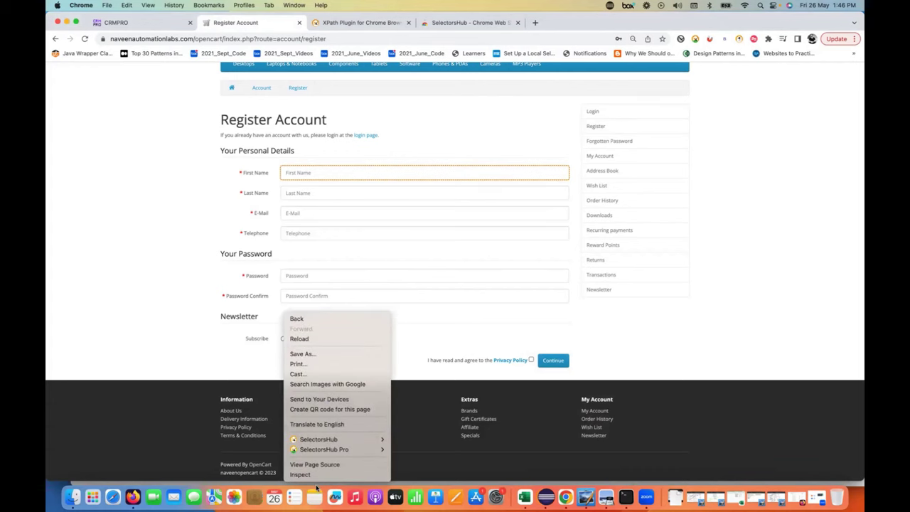
{"action": "left_click", "coordinate": [305, 475]}
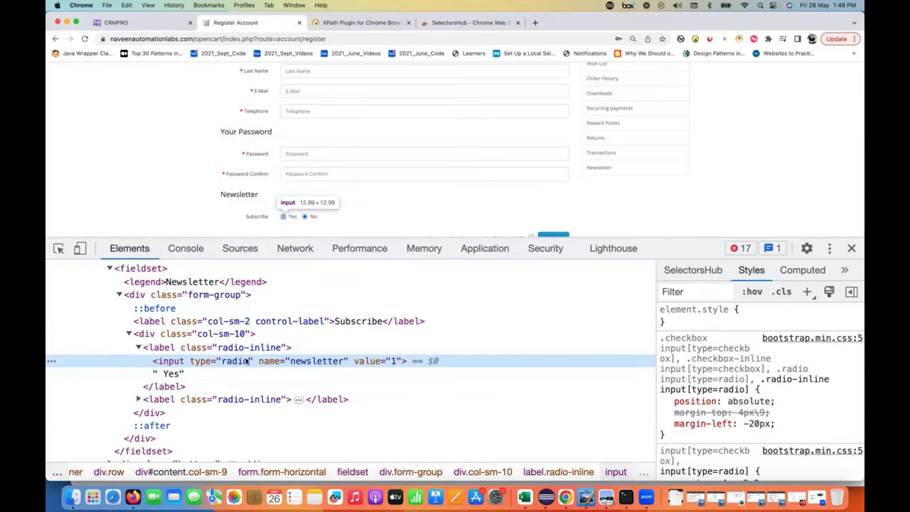
{"action": "left_click", "coordinate": [138, 398]}
{"action": "scroll", "coordinate": [164, 402], "scroll_direction": "down", "scroll_amount": 1}
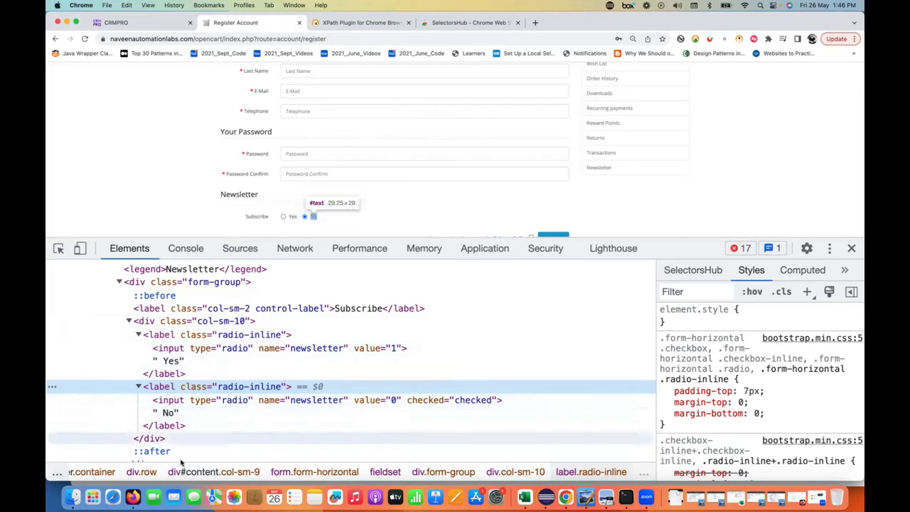
- Copy the newsletter Yes radio button's relative XPath with SelectorsHub and paste it in Eclipse below the Privacy Policy XPath, leaving a blank line between them
{"action": "scroll", "coordinate": [161, 176], "scroll_direction": "down", "scroll_amount": 2}
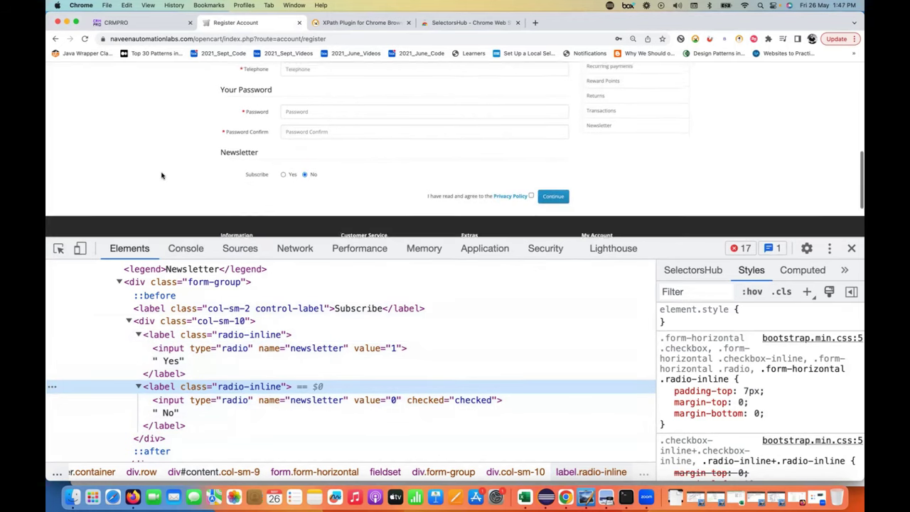
{"action": "right_click", "coordinate": [284, 175]}
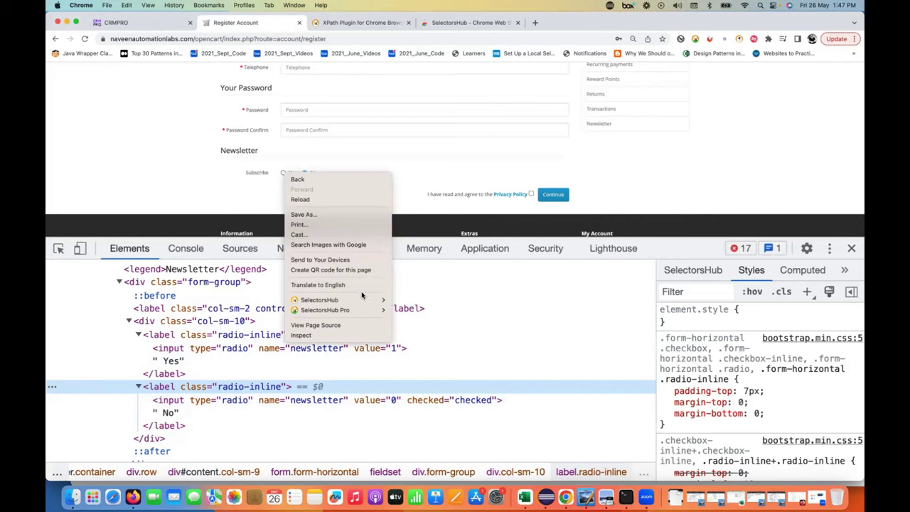
{"action": "mouse_move", "coordinate": [367, 301]}
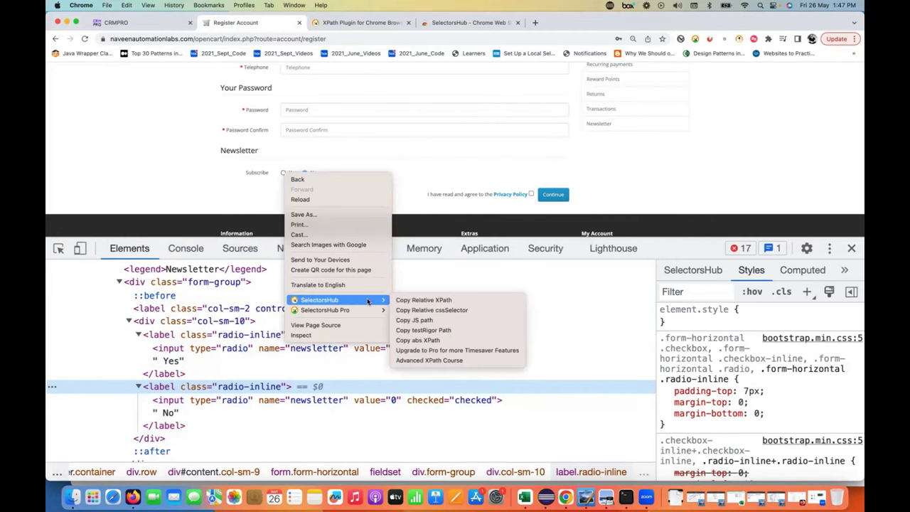
{"action": "left_click", "coordinate": [423, 300]}
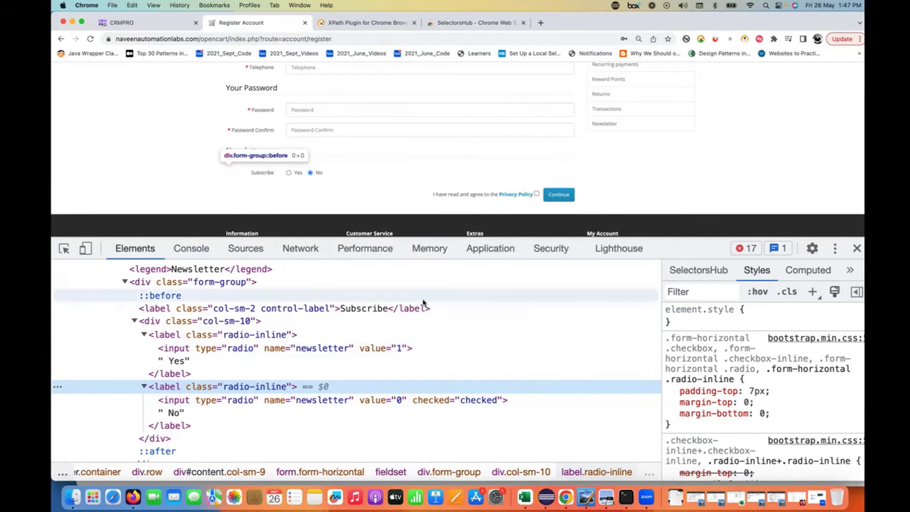
{"action": "key", "text": "super+Tab"}
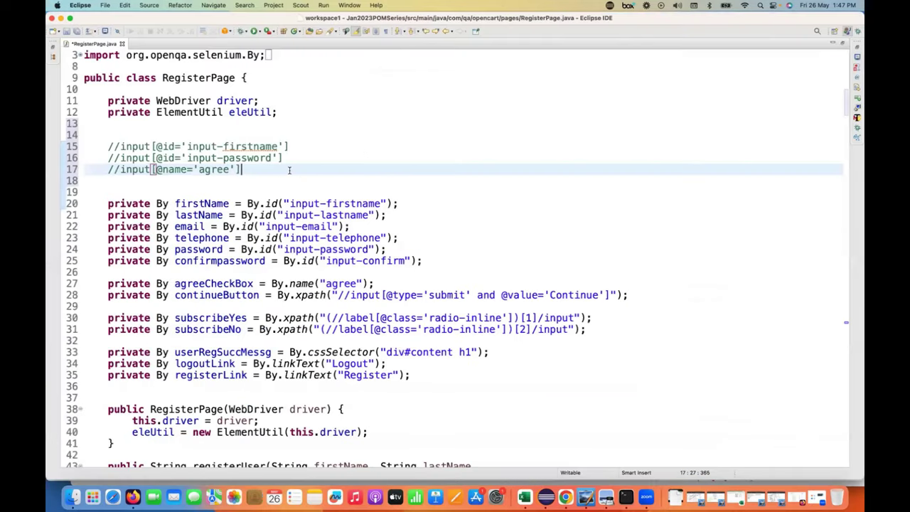
{"action": "key", "text": "Down"}
{"action": "key", "text": "Return"}
{"action": "key", "text": "Return"}
{"action": "key", "text": "Up"}
{"action": "key", "text": "super+v"}
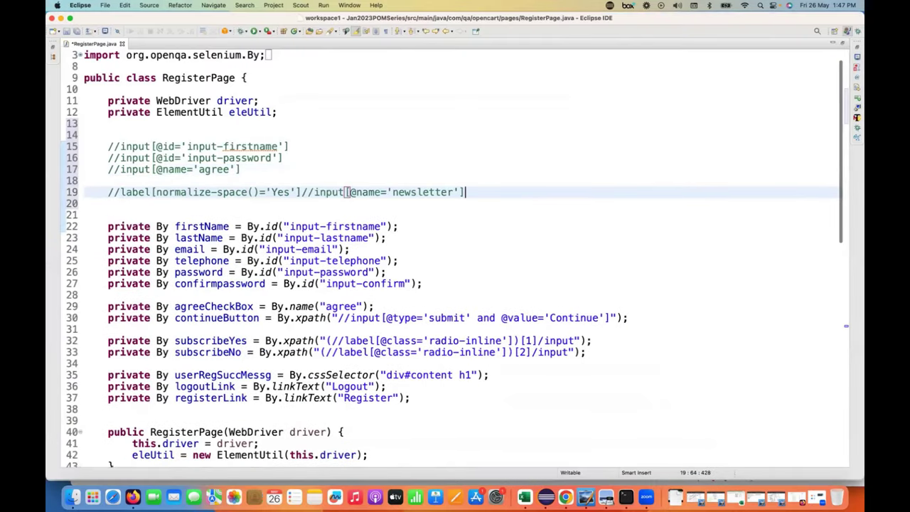
- Highlight the label tag, the normalize-space() condition and the newsletter input part of the pasted Yes XPath to examine its structure
{"action": "double_click", "coordinate": [139, 192]}
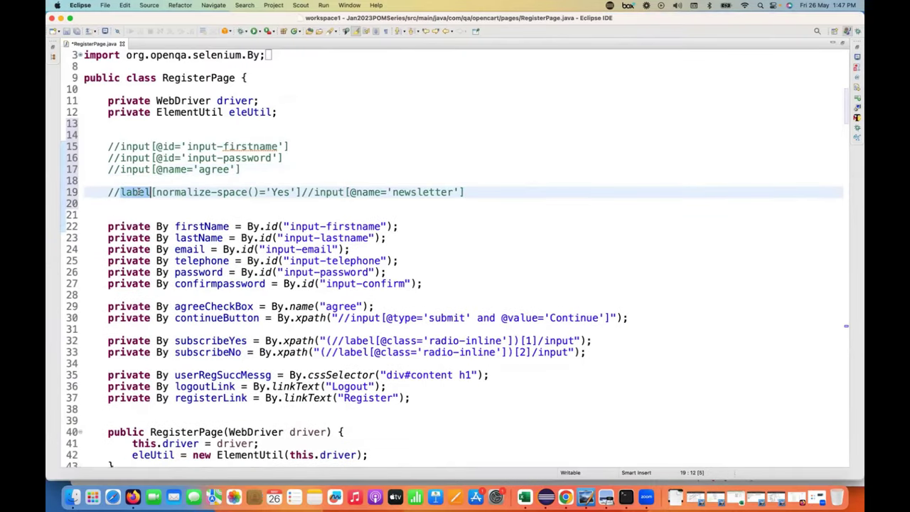
{"action": "left_click_drag", "start_coordinate": [300, 192], "coordinate": [227, 192]}
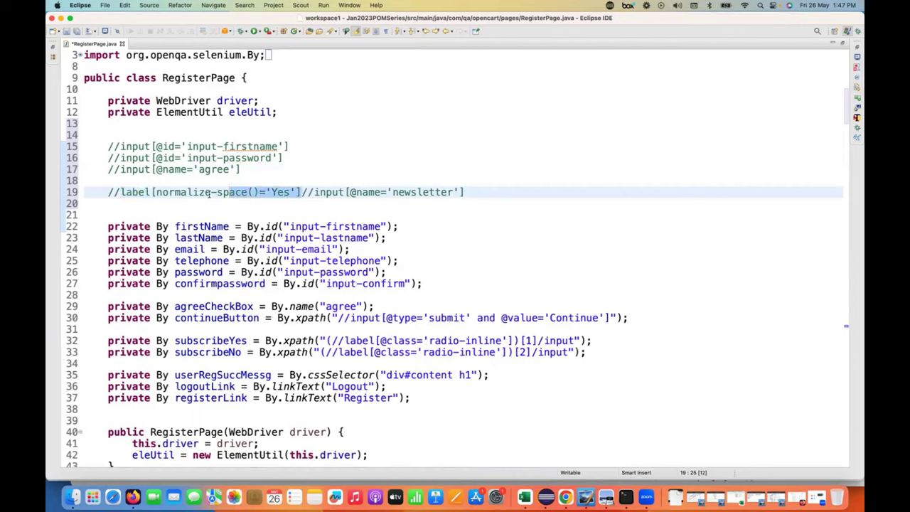
{"action": "left_click", "coordinate": [260, 192]}
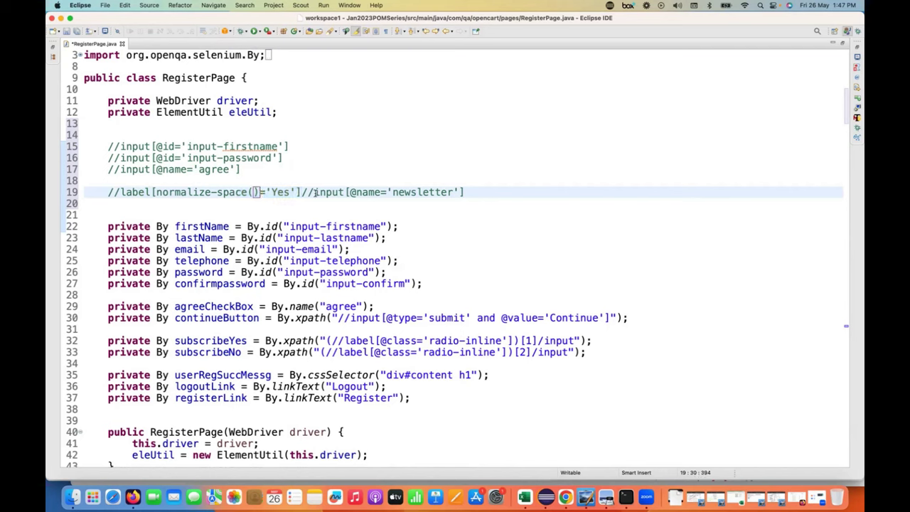
{"action": "left_click_drag", "start_coordinate": [313, 192], "coordinate": [462, 191]}
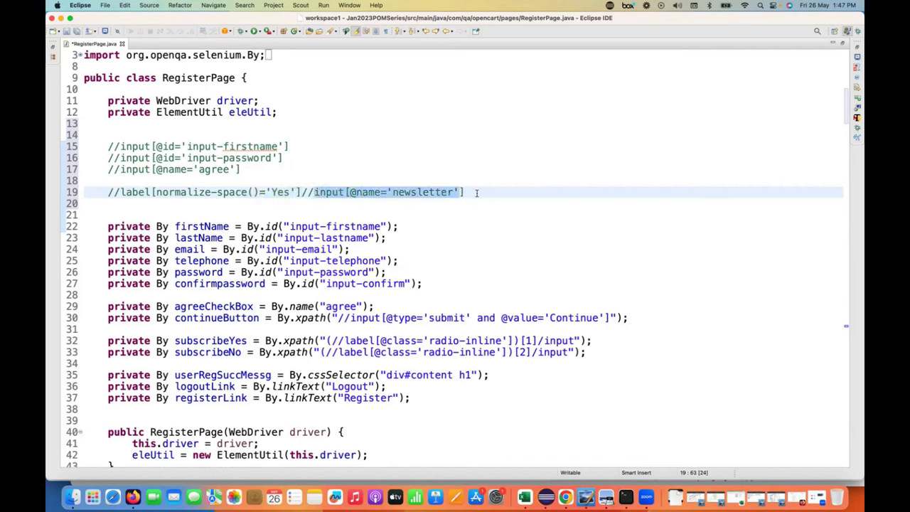
- Copy the newsletter No radio button's relative XPath with SelectorsHub in Chrome and paste it in Eclipse on a new line below the Yes XPath
{"action": "left_click", "coordinate": [477, 192]}
{"action": "key", "text": "super+Tab"}
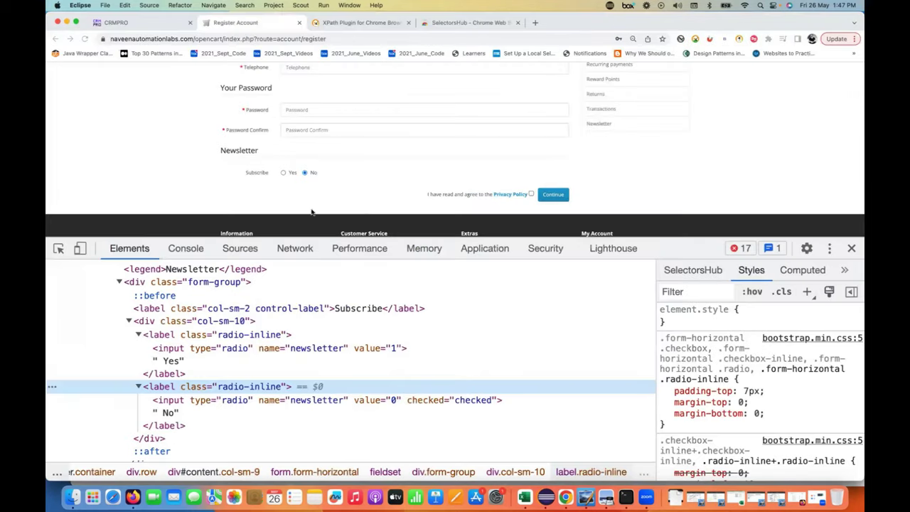
{"action": "right_click", "coordinate": [305, 175]}
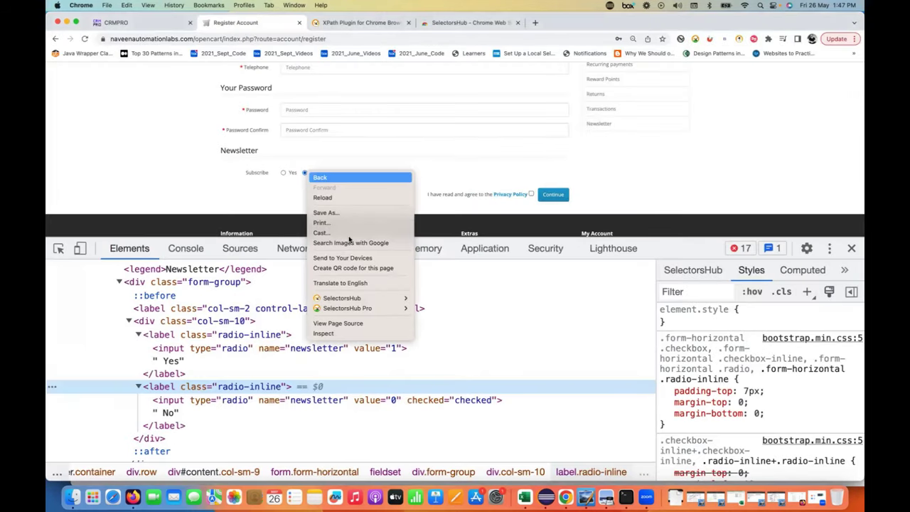
{"action": "mouse_move", "coordinate": [376, 300]}
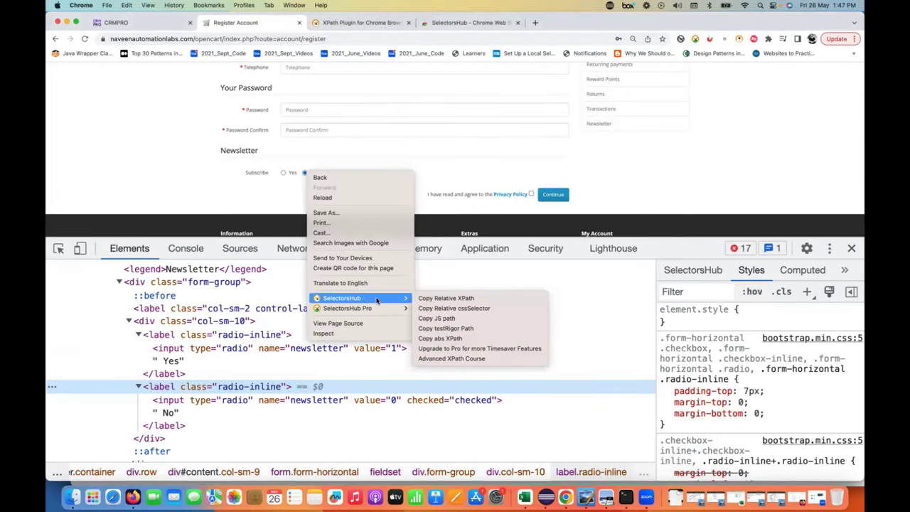
{"action": "left_click", "coordinate": [446, 307]}
{"action": "key", "text": "super+Tab"}
{"action": "key", "text": "Return"}
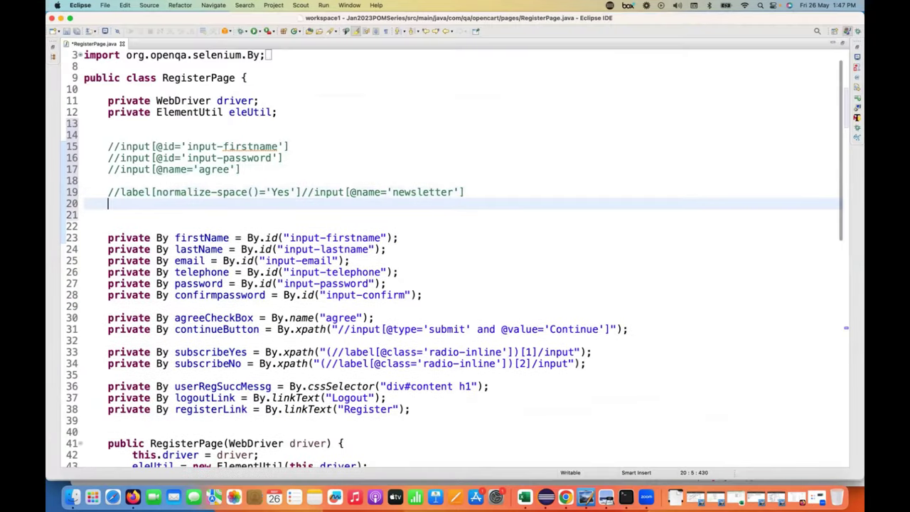
{"action": "key", "text": "super+v"}
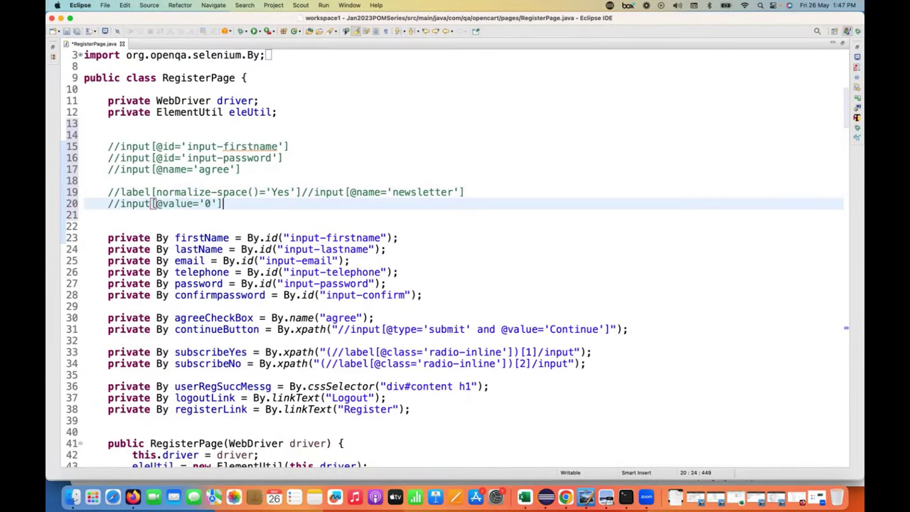
- Copy the Continue button's relative XPath with SelectorsHub in Chrome and paste it in Eclipse on a new line below the No XPath
{"action": "key", "text": "super+Tab"}
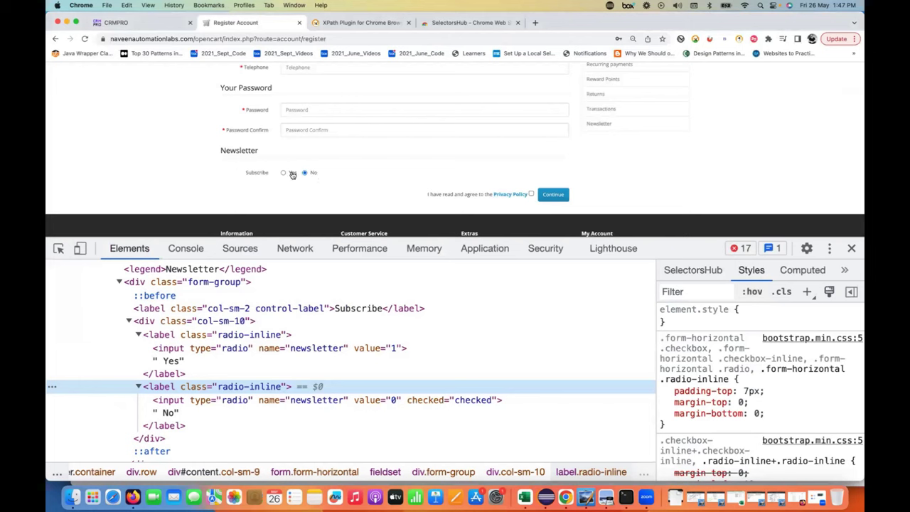
{"action": "right_click", "coordinate": [556, 199]}
{"action": "mouse_move", "coordinate": [625, 323]}
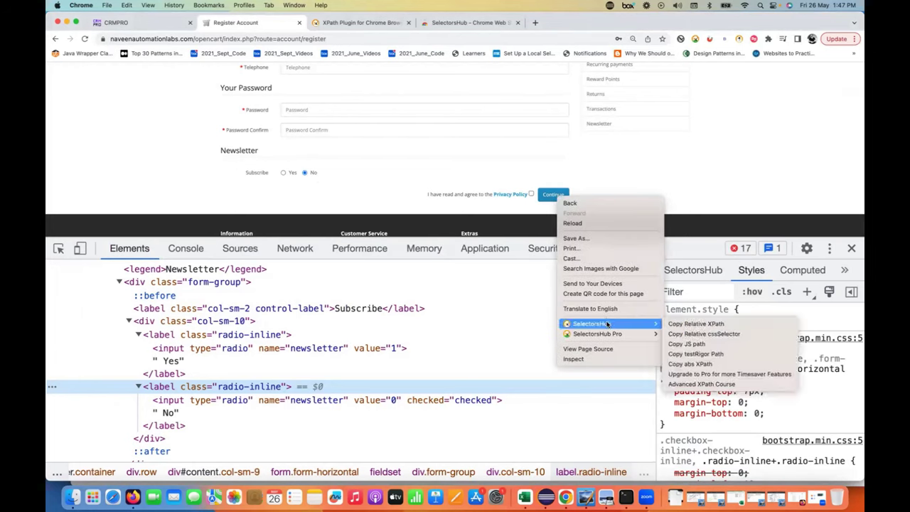
{"action": "left_click", "coordinate": [697, 324]}
{"action": "key", "text": "super+Tab"}
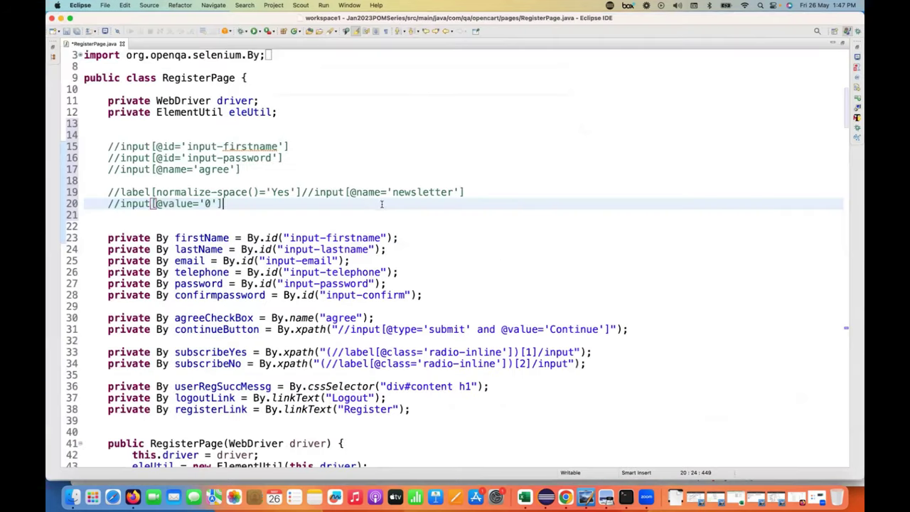
{"action": "key", "text": "Return"}
{"action": "key", "text": "super+v"}
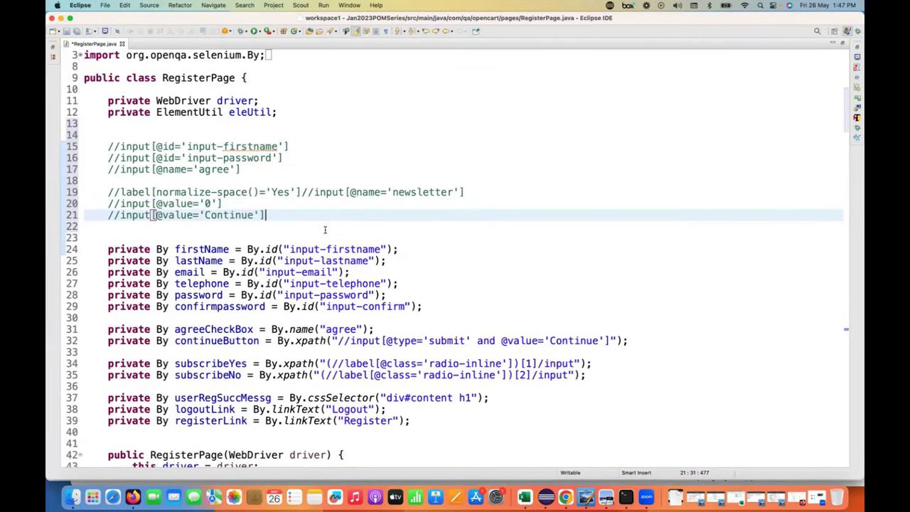
- Switch to Chrome, inspect the First Name field's markup and close the developer tools
{"action": "key", "text": "super+Tab"}
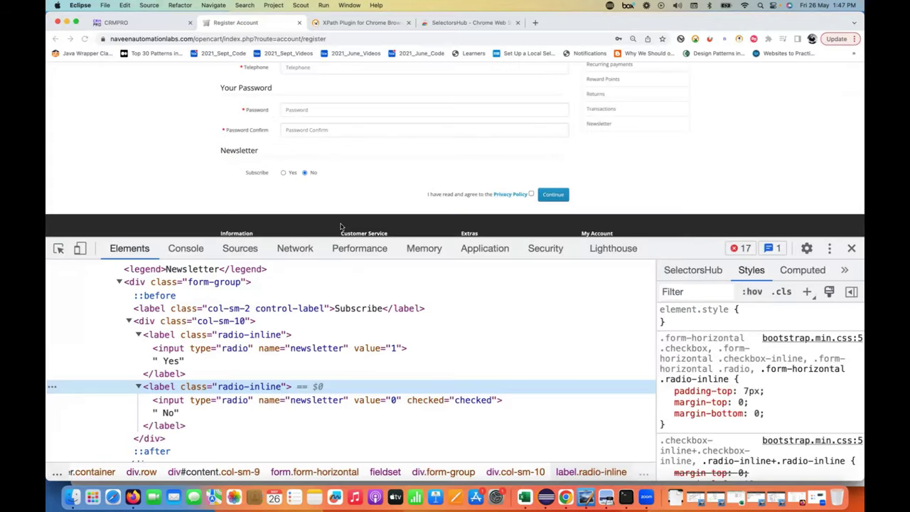
{"action": "scroll", "coordinate": [153, 184], "scroll_direction": "up", "scroll_amount": 3}
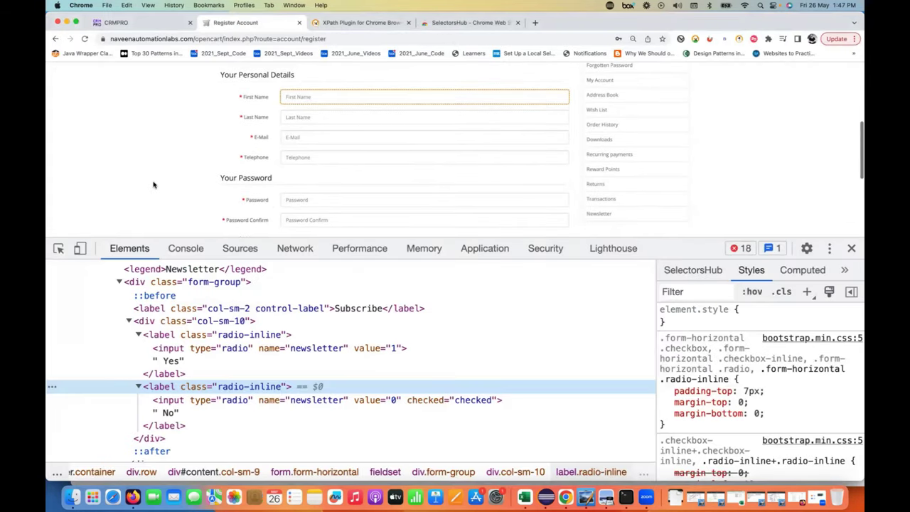
{"action": "scroll", "coordinate": [142, 192], "scroll_direction": "up", "scroll_amount": 1}
{"action": "left_click", "coordinate": [58, 248]}
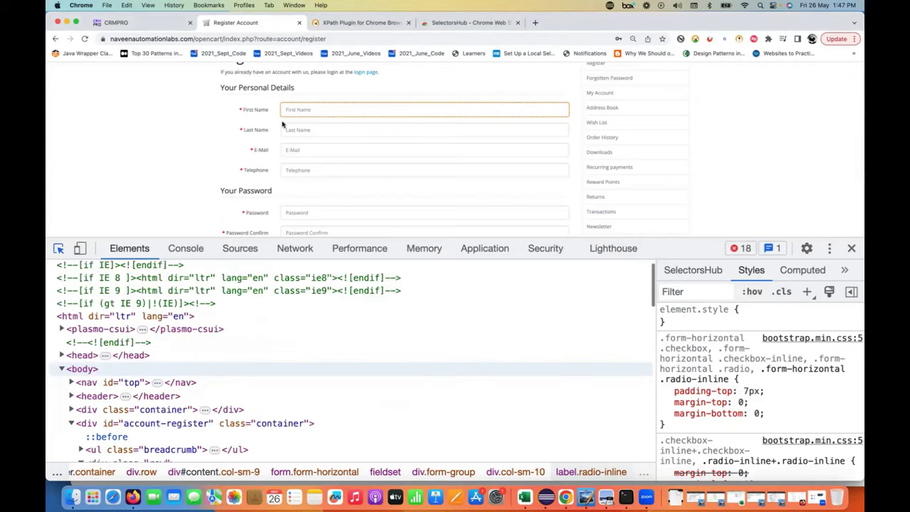
{"action": "left_click", "coordinate": [297, 111]}
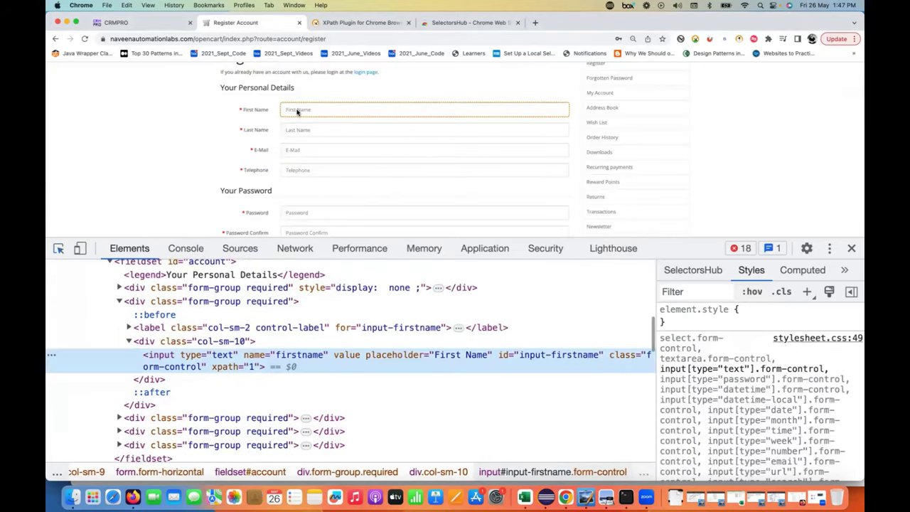
{"action": "right_click", "coordinate": [297, 111]}
{"action": "left_click", "coordinate": [192, 147]}
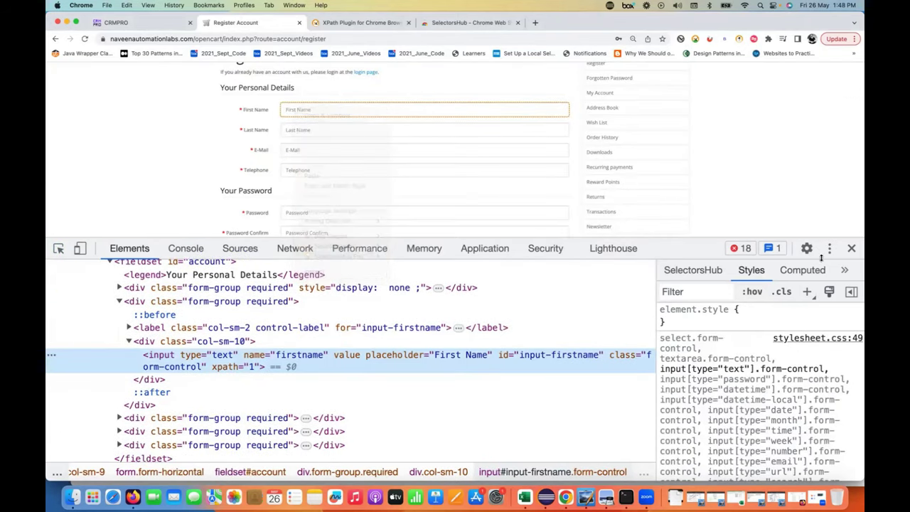
{"action": "left_click", "coordinate": [850, 249]}
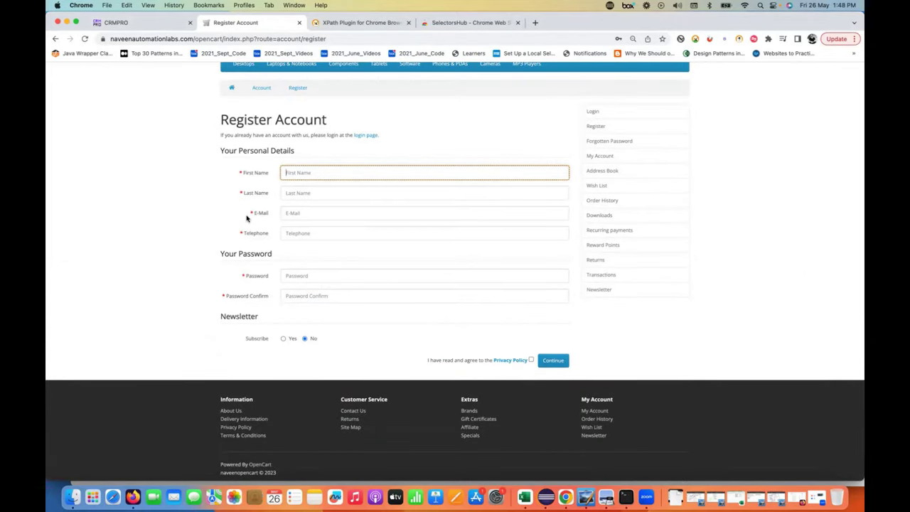
- Copy the First Name field's relative CSS selector with SelectorsHub and paste it in Eclipse on a new line below the Continue XPath
{"action": "right_click", "coordinate": [307, 172]}
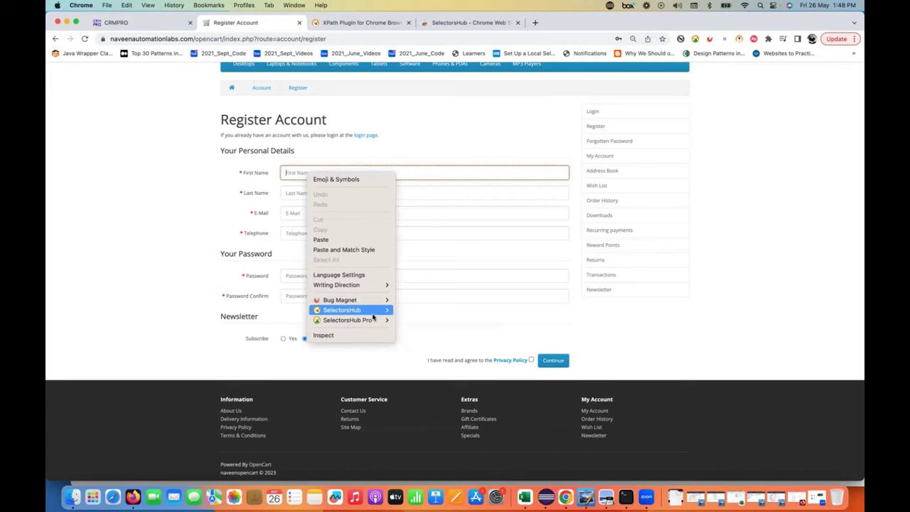
{"action": "mouse_move", "coordinate": [384, 310]}
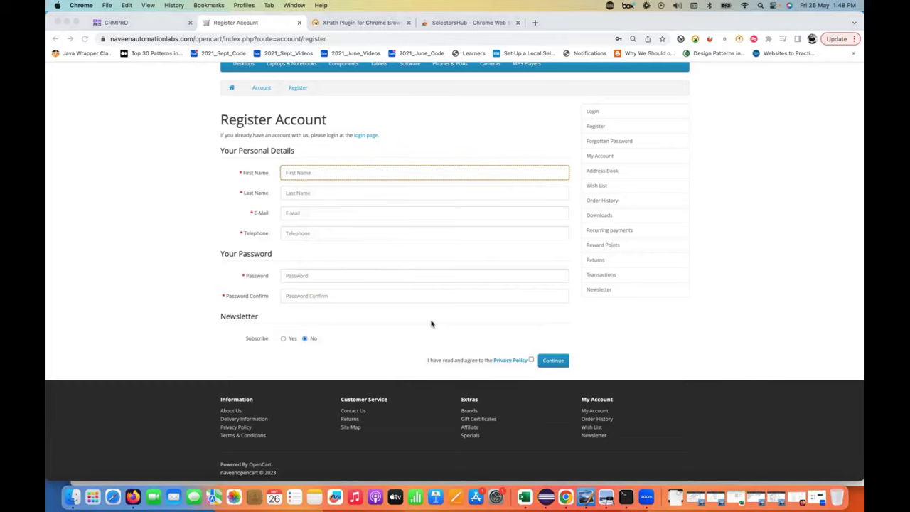
{"action": "key", "text": "super+Tab"}
{"action": "key", "text": "Return"}
{"action": "key", "text": "super+v"}
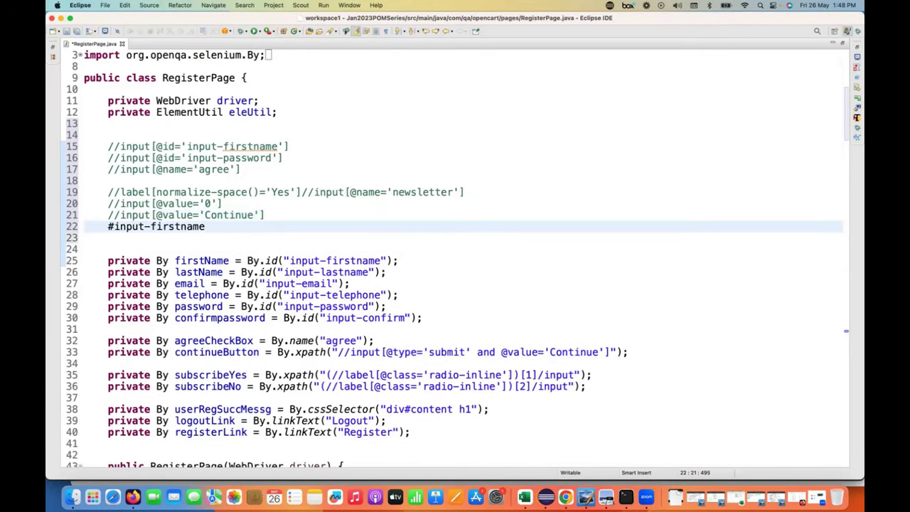
- Replace the #input-firstname selector in Eclipse with a blank line followed by the newsletter Yes radio button's relative XPath, copied with SelectorsHub in Chrome
{"action": "key", "text": "shift+Left"}
{"action": "key", "text": "shift+Left"}
{"action": "key", "text": "shift+Left"}
{"action": "key", "text": "shift+Left"}
{"action": "key", "text": "shift+Left"}
{"action": "key", "text": "shift+Up"}
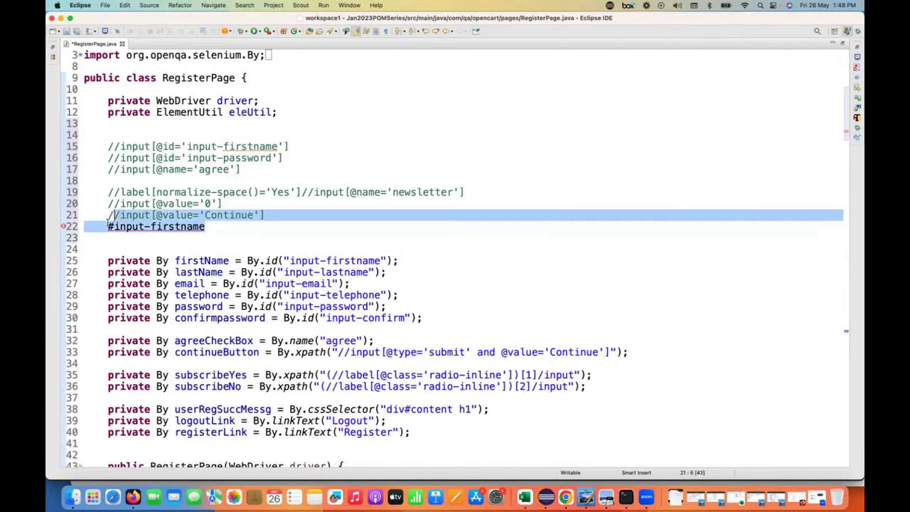
{"action": "key", "text": "shift+Down"}
{"action": "key", "text": "shift+Home"}
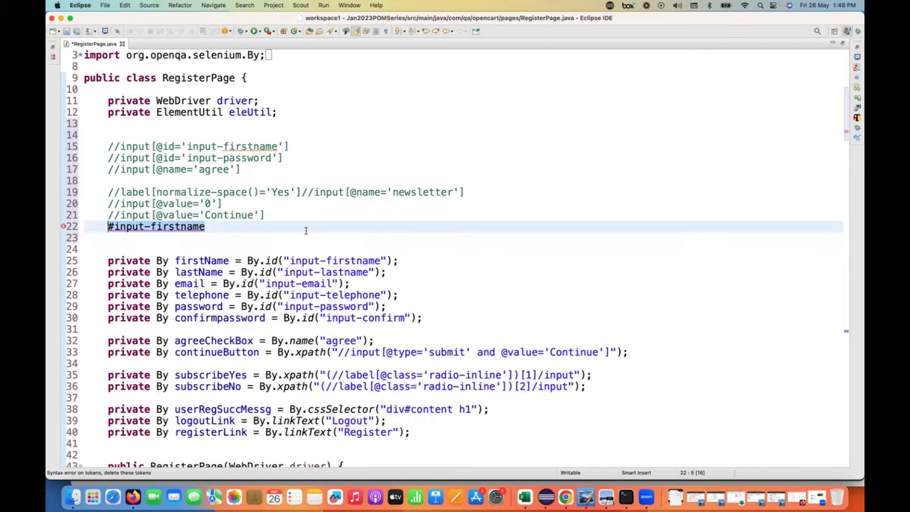
{"action": "key", "text": "super+Tab"}
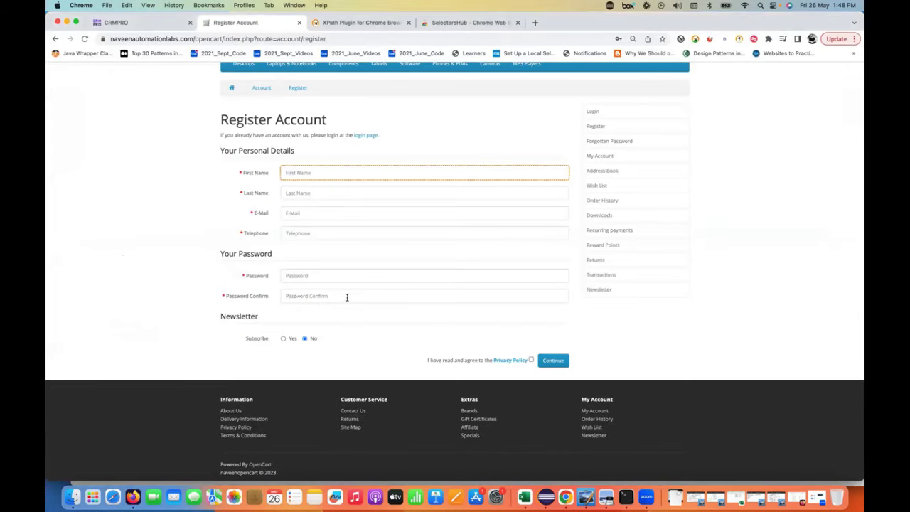
{"action": "right_click", "coordinate": [284, 341]}
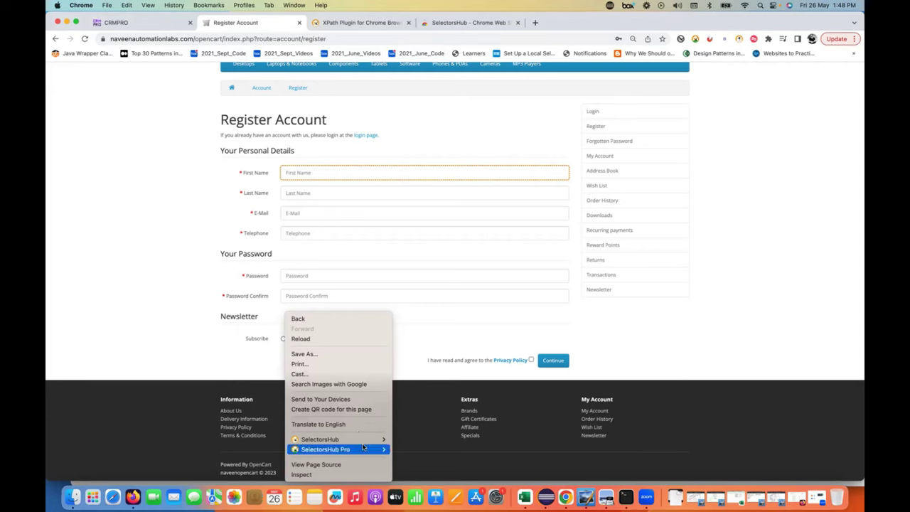
{"action": "mouse_move", "coordinate": [362, 440]}
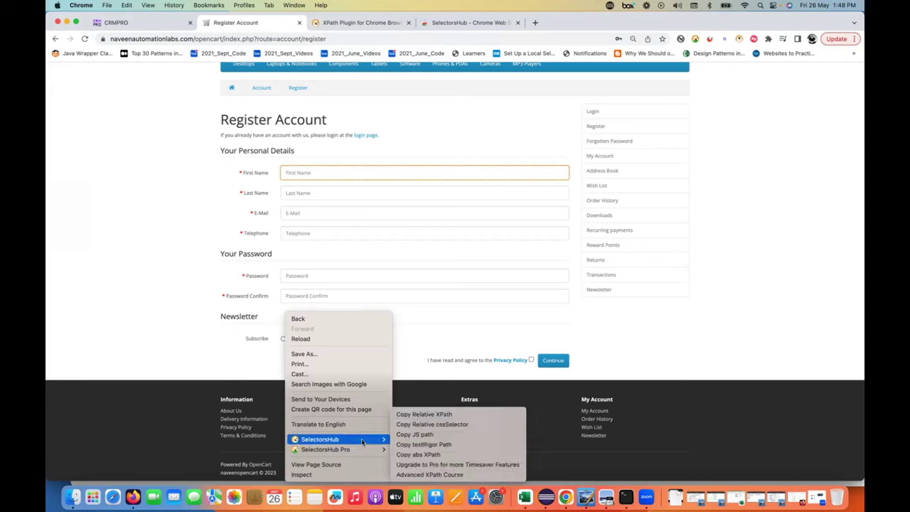
{"action": "left_click", "coordinate": [419, 418]}
{"action": "key", "text": "super+Tab"}
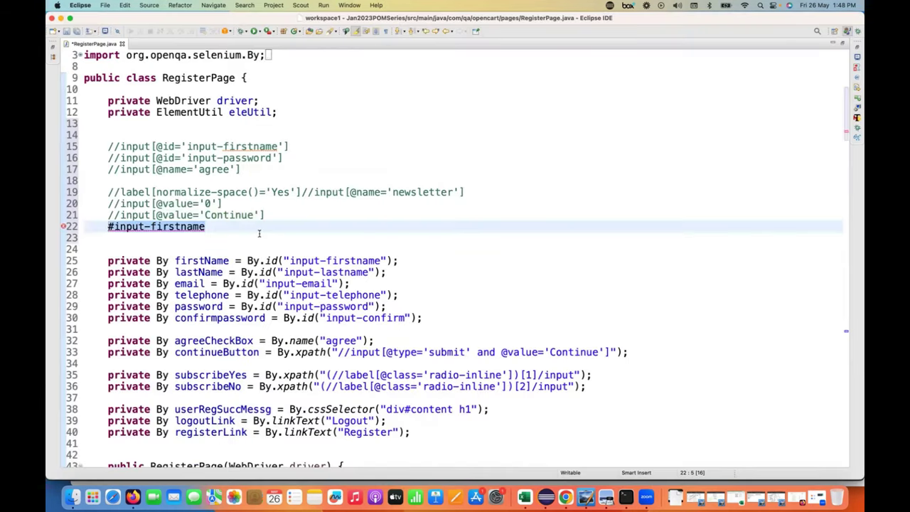
{"action": "key", "text": "Return"}
{"action": "key", "text": "super+v"}
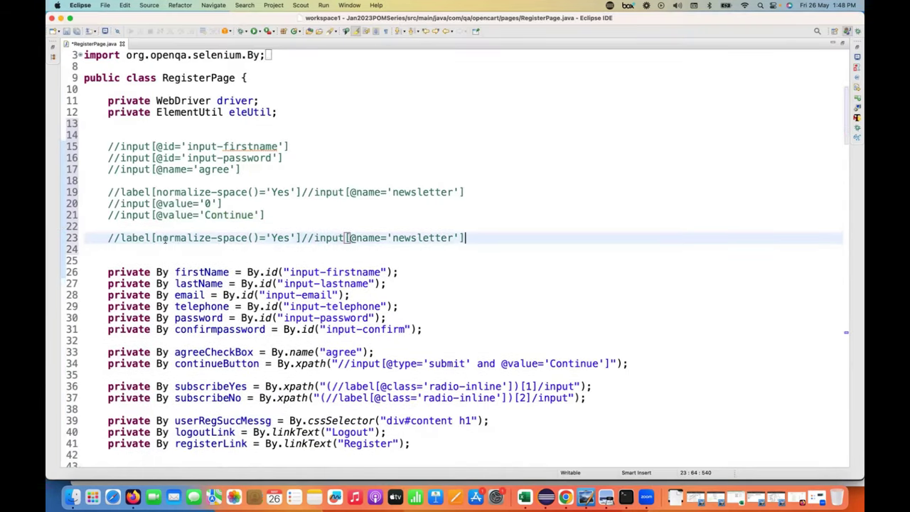
- Copy the newsletter Yes radio button's relative CSS selector with SelectorsHub in Chrome and paste it in Eclipse on a new line below its XPath
{"action": "key", "text": "super+Tab"}
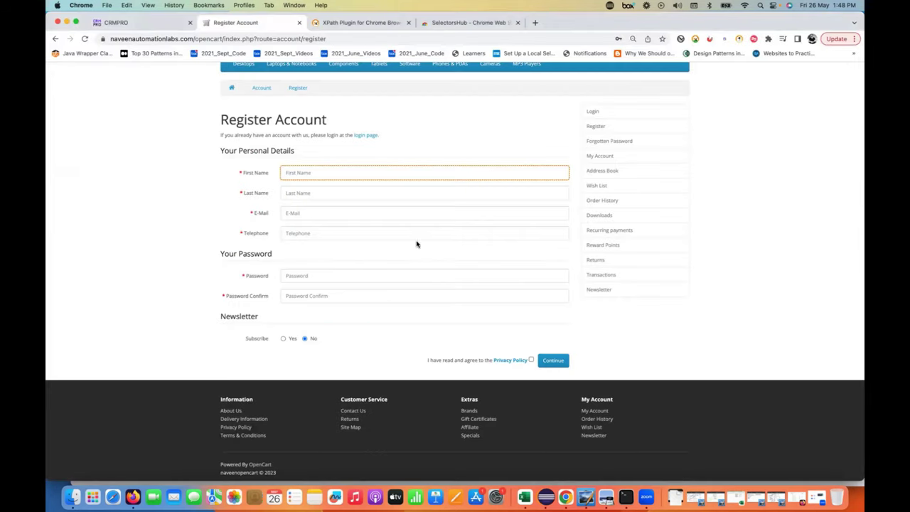
{"action": "right_click", "coordinate": [282, 340]}
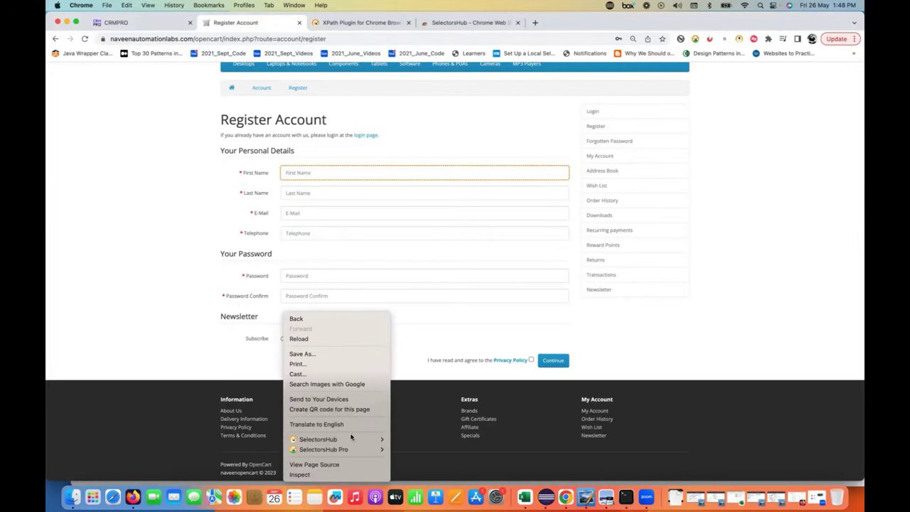
{"action": "mouse_move", "coordinate": [352, 439]}
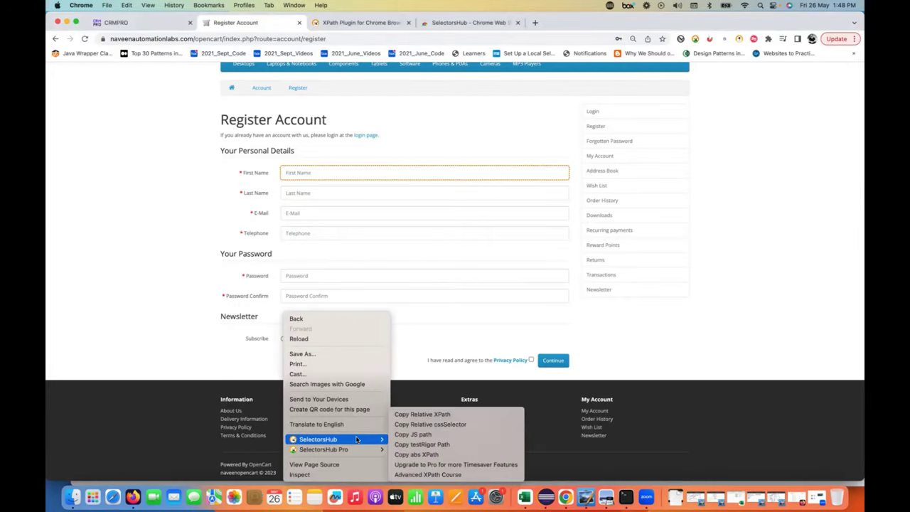
{"action": "left_click", "coordinate": [428, 424]}
{"action": "key", "text": "super+Tab"}
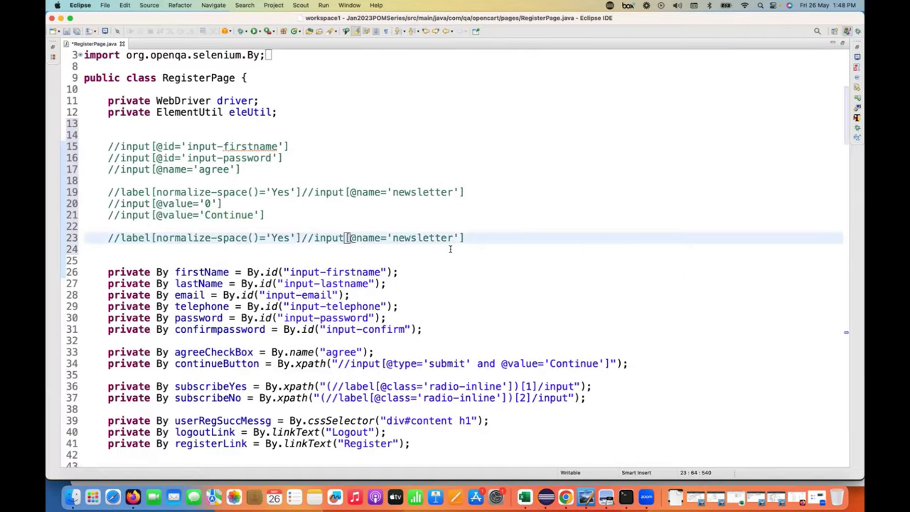
{"action": "key", "text": "Return"}
{"action": "key", "text": "super+v"}
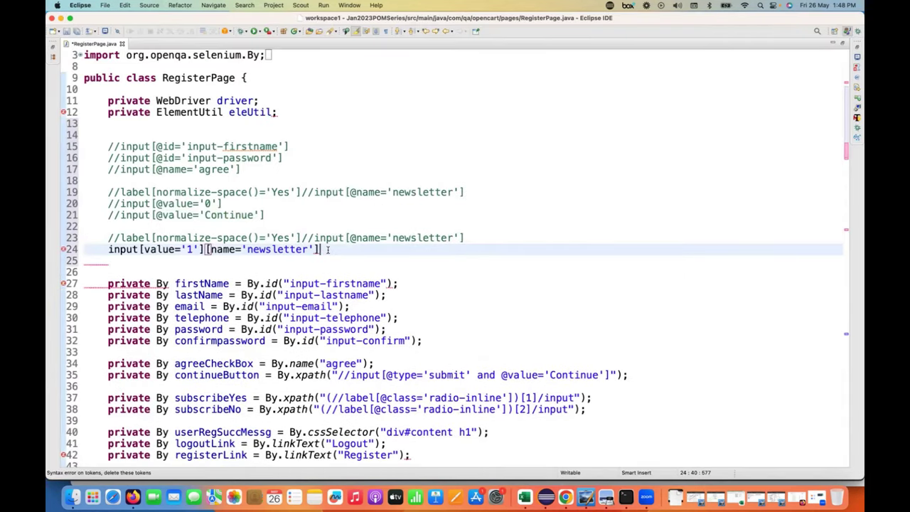
- Delete all the pasted XPaths and CSS selectors above the firstName locator in the RegisterPage class
{"action": "left_click_drag", "start_coordinate": [322, 249], "coordinate": [105, 248]}
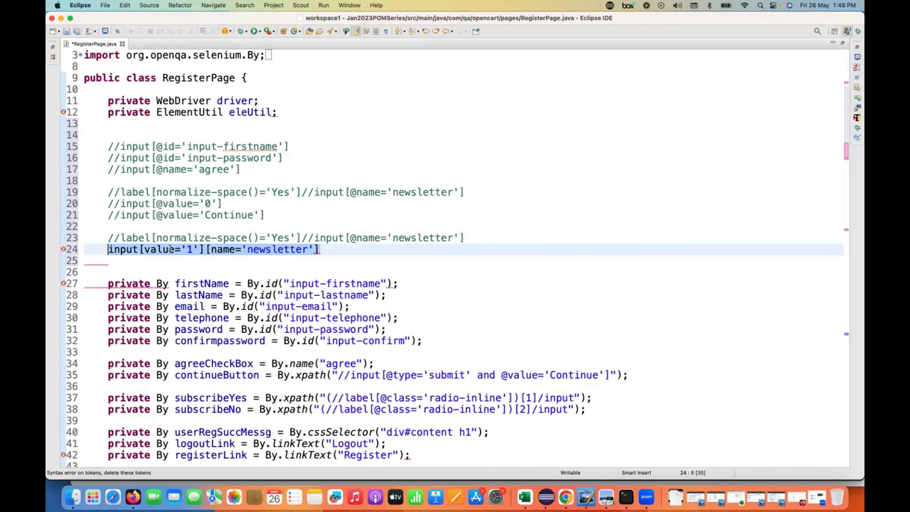
{"action": "left_click", "coordinate": [335, 252]}
{"action": "double_click", "coordinate": [123, 248]}
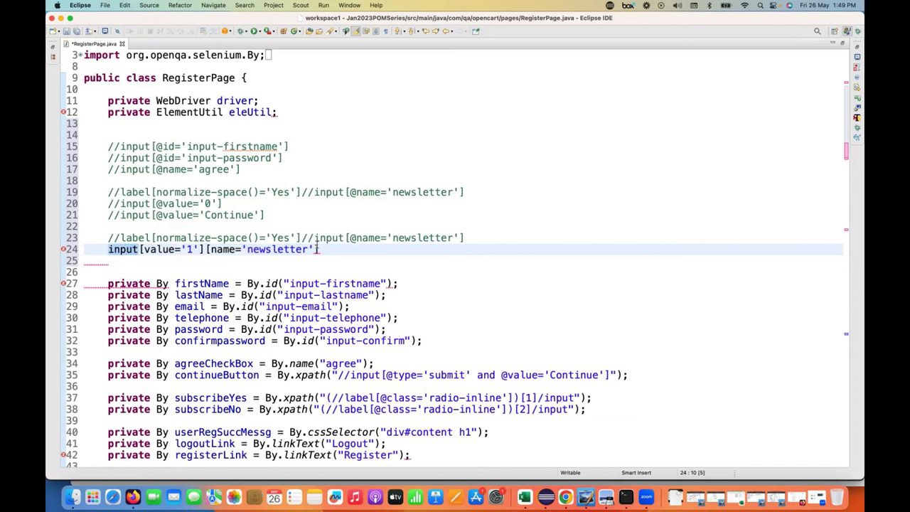
{"action": "left_click_drag", "start_coordinate": [319, 248], "coordinate": [108, 147]}
{"action": "key", "text": "BackSpace"}
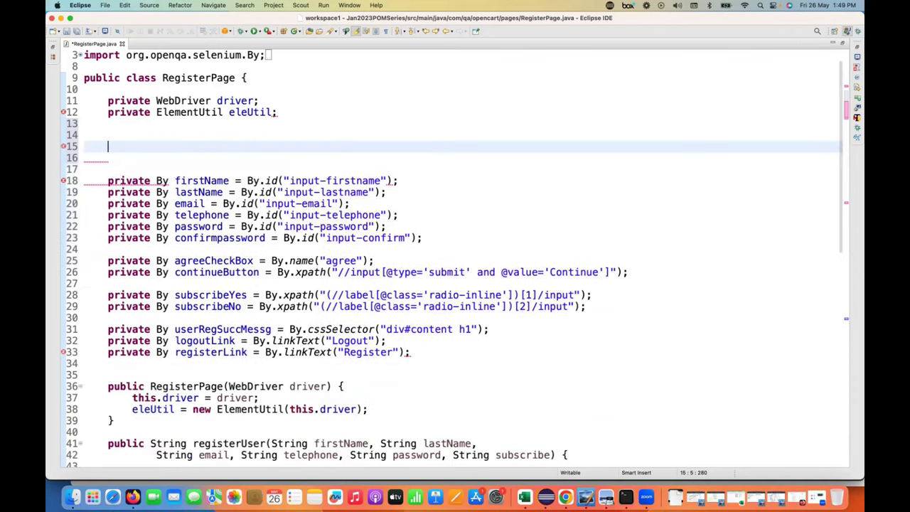
- Switch to the CRMPRO combined contact and company form in Chrome, enlarge the page and check whether the form sits inside a frame
{"action": "key", "text": "super+Tab"}
{"action": "left_click", "coordinate": [149, 25]}
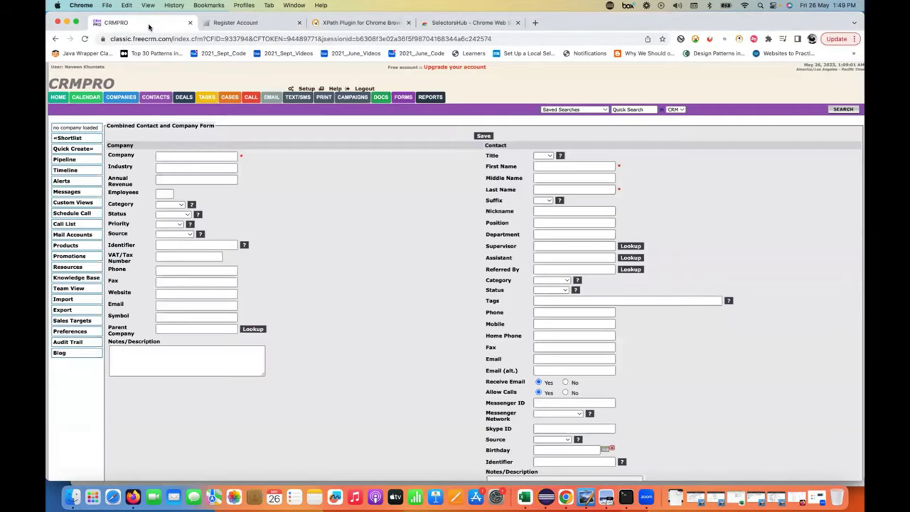
{"action": "key", "text": "super+equal"}
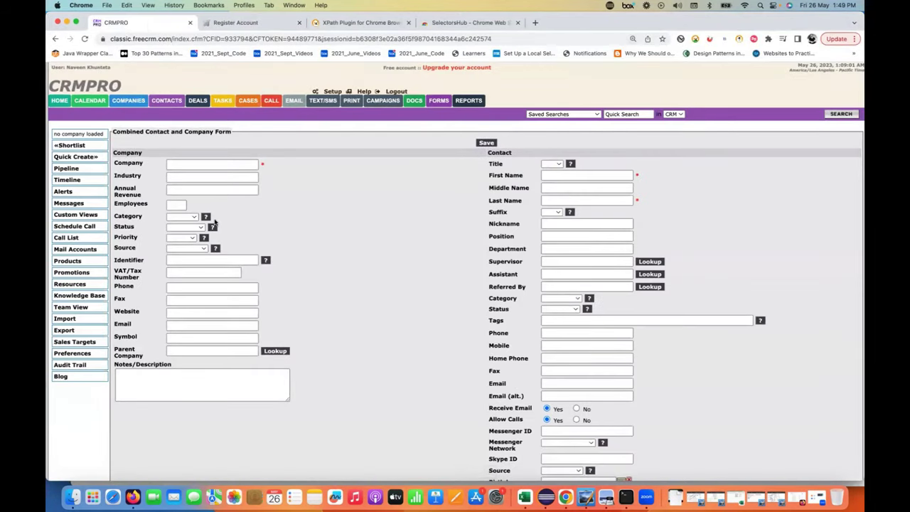
{"action": "right_click", "coordinate": [292, 162]}
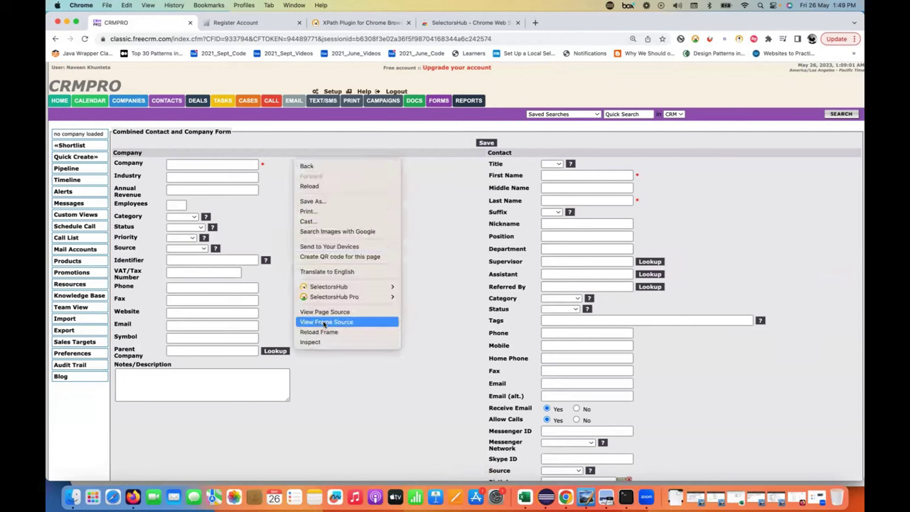
{"action": "left_click", "coordinate": [432, 282]}
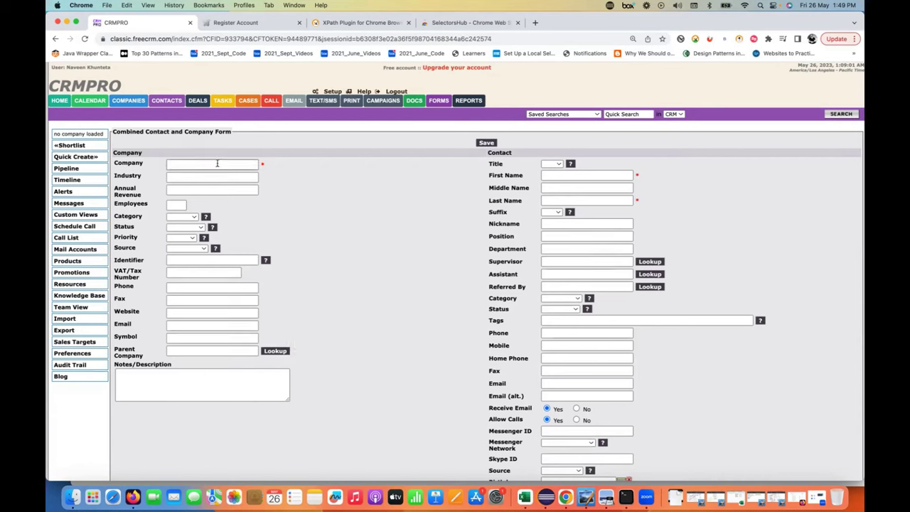
- Copy the Company field's relative XPath with SelectorsHub and paste it in Eclipse above the firstName locator
{"action": "right_click", "coordinate": [217, 163]}
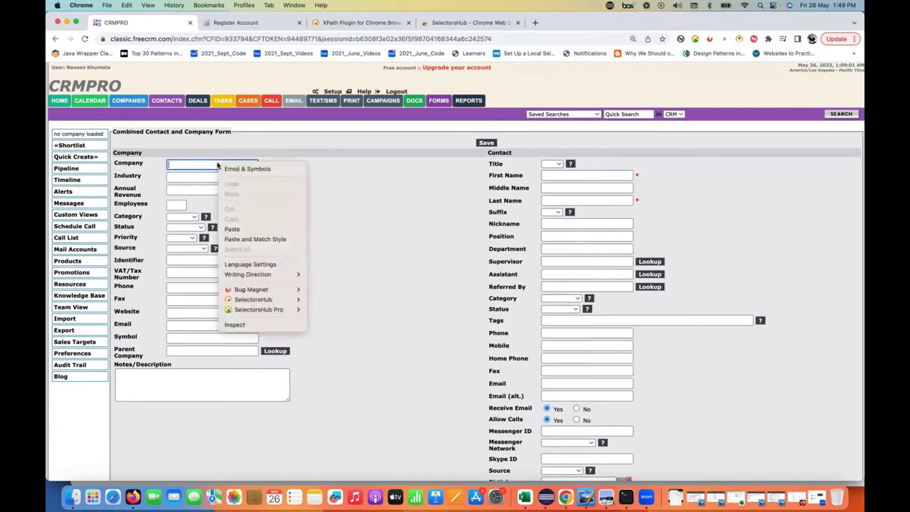
{"action": "mouse_move", "coordinate": [279, 299]}
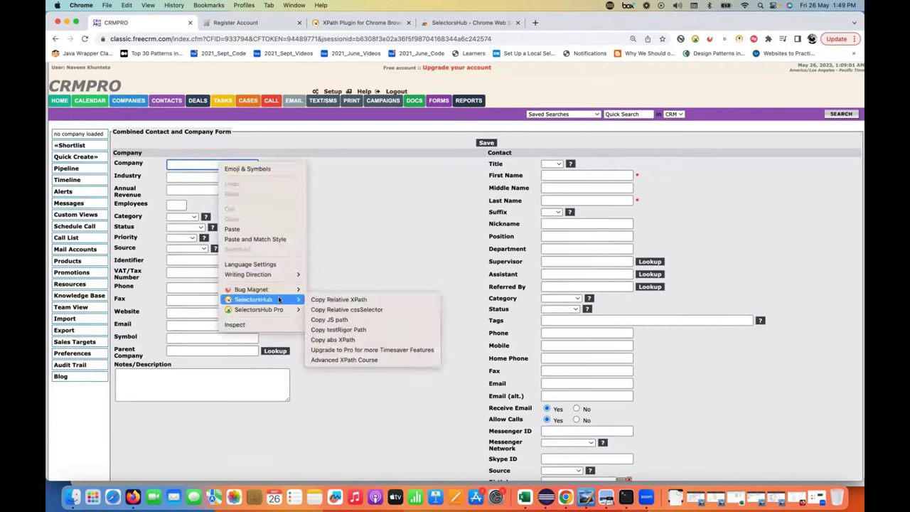
{"action": "left_click", "coordinate": [334, 300]}
{"action": "key", "text": "super+Tab"}
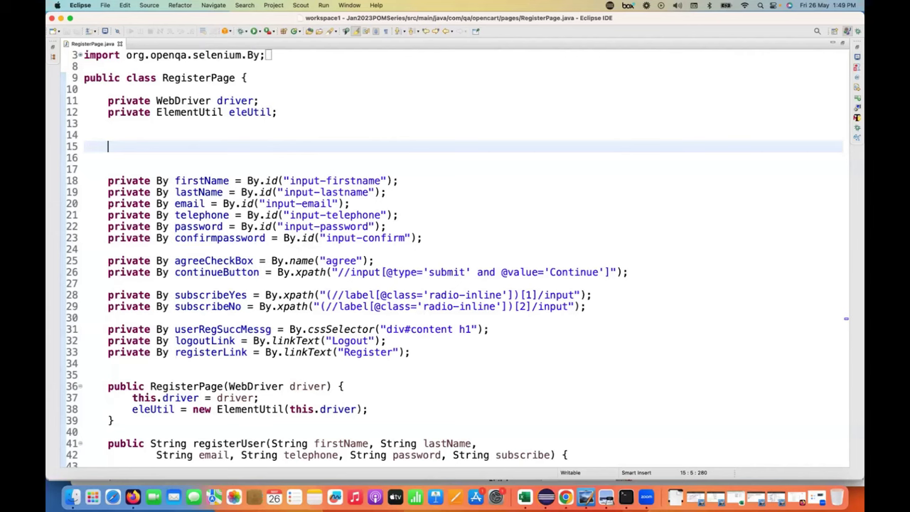
{"action": "key", "text": "super+v"}
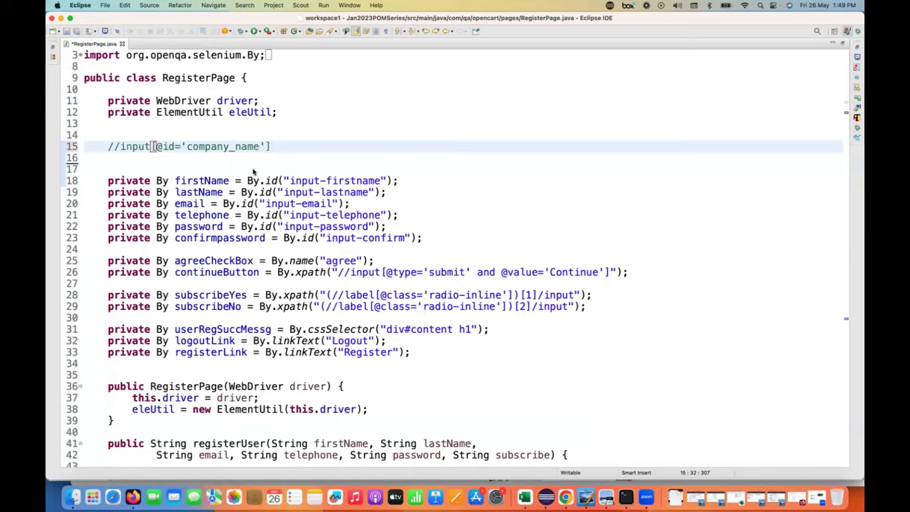
- Switch to Chrome, inspect the CRMPRO form's markup and close the developer tools
{"action": "key", "text": "super+Tab"}
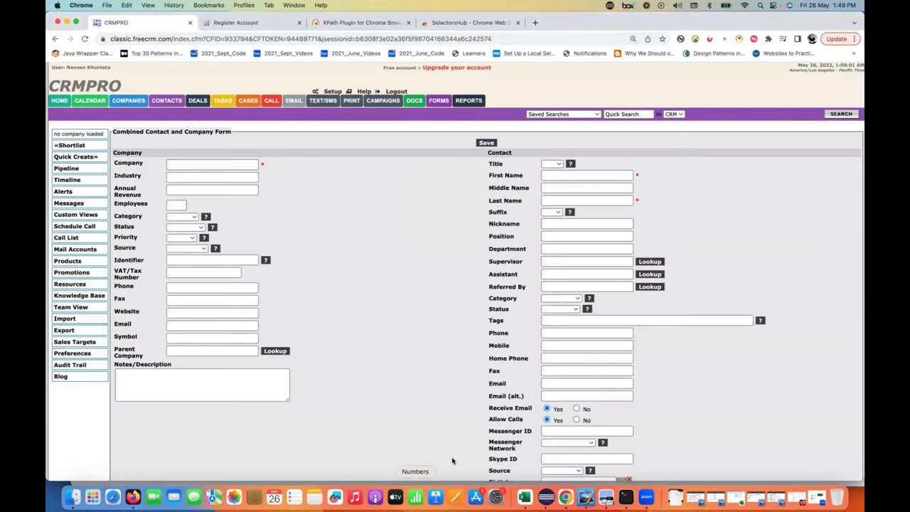
{"action": "right_click", "coordinate": [356, 229]}
{"action": "left_click", "coordinate": [377, 408]}
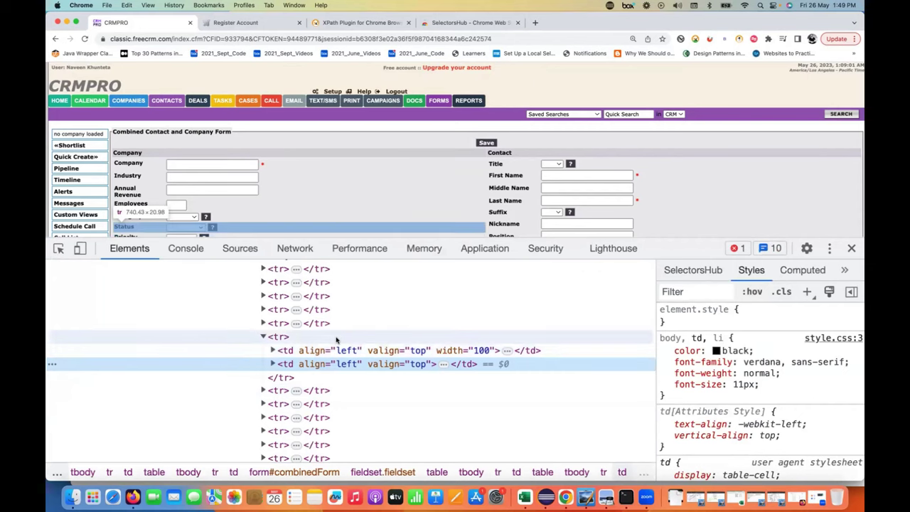
{"action": "left_click", "coordinate": [852, 249]}
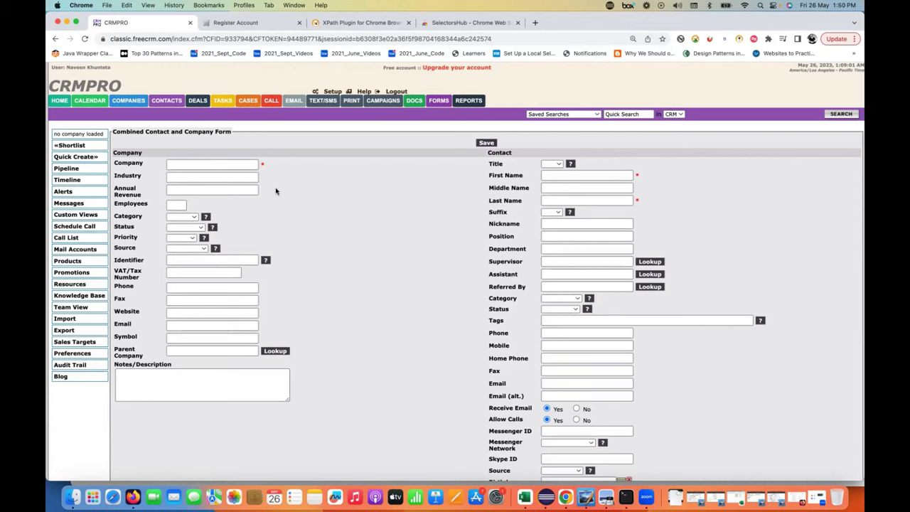
- View the SelectorsHub copy options for the Company field and dismiss them
{"action": "right_click", "coordinate": [232, 169]}
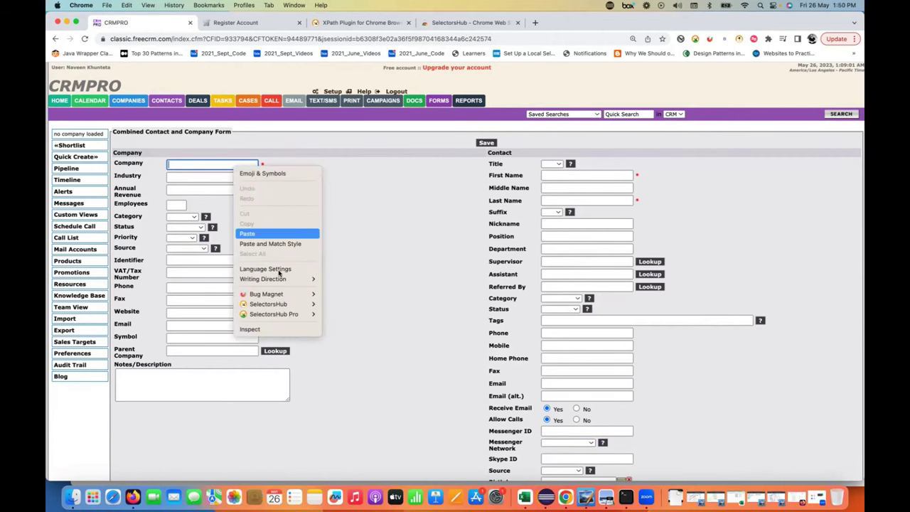
{"action": "mouse_move", "coordinate": [285, 304]}
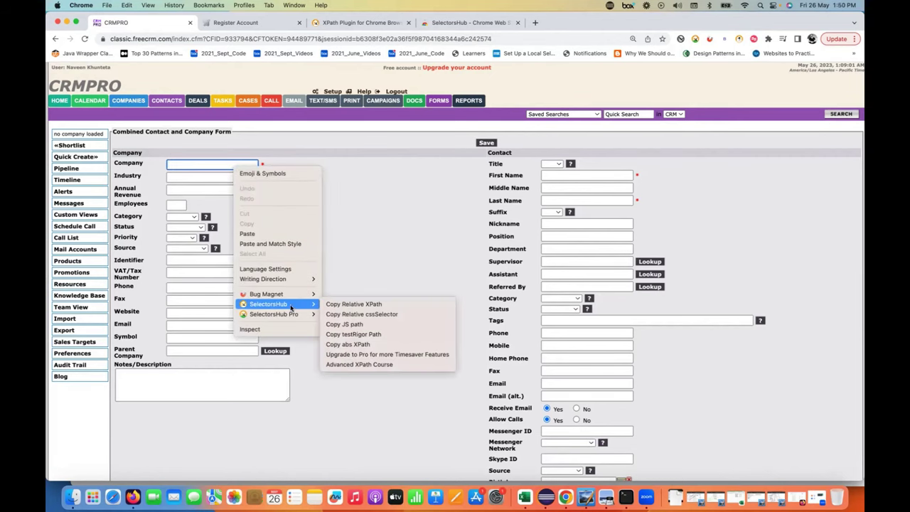
{"action": "left_click", "coordinate": [382, 418]}
- Copy the Contact section's Category dropdown relative XPath with SelectorsHub and paste it in Eclipse on a new line below the Company XPath
{"action": "scroll", "coordinate": [383, 419], "scroll_direction": "down", "scroll_amount": 2}
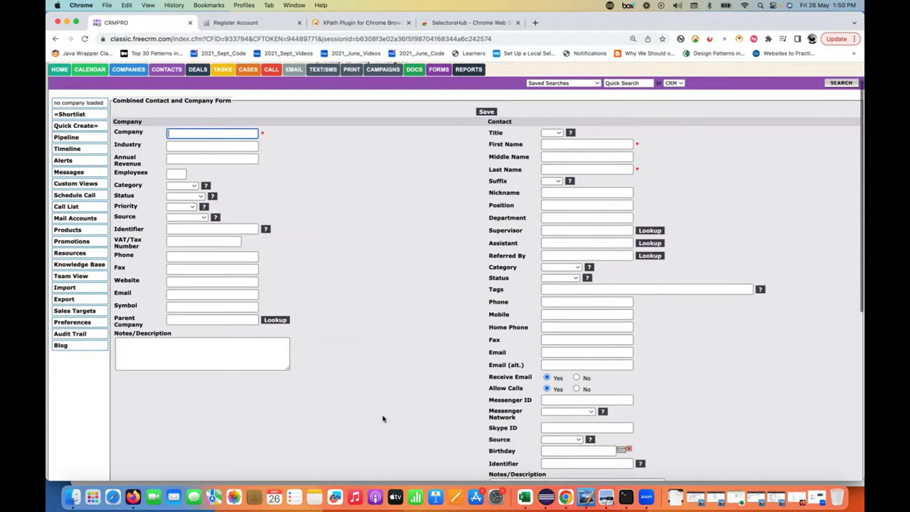
{"action": "left_click", "coordinate": [558, 223]}
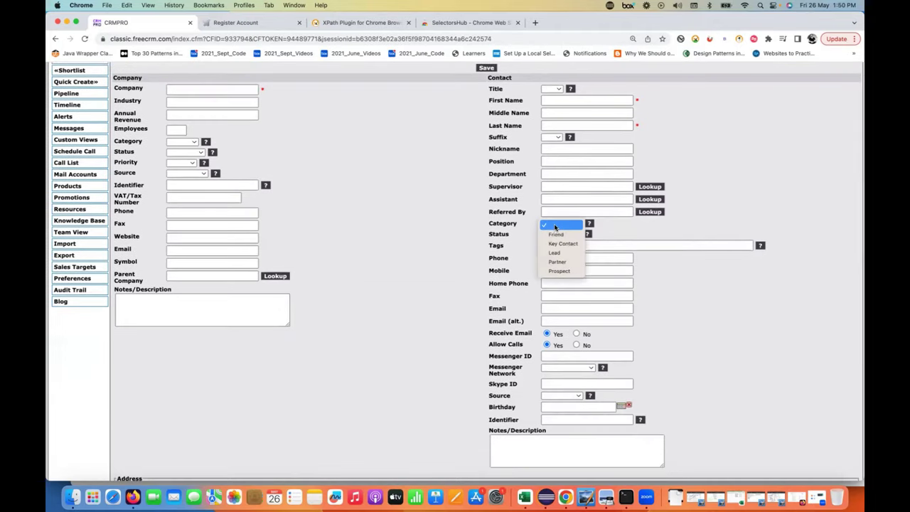
{"action": "left_click", "coordinate": [491, 221]}
{"action": "left_click", "coordinate": [569, 223]}
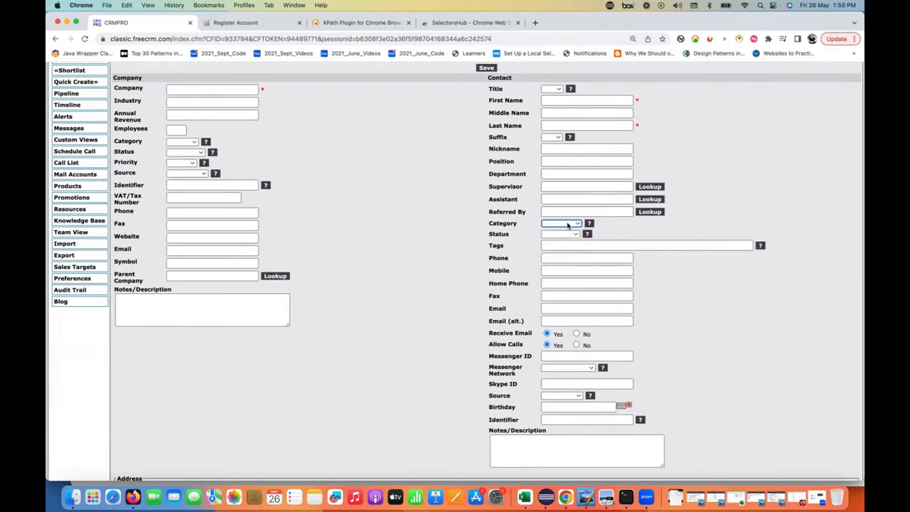
{"action": "right_click", "coordinate": [567, 225]}
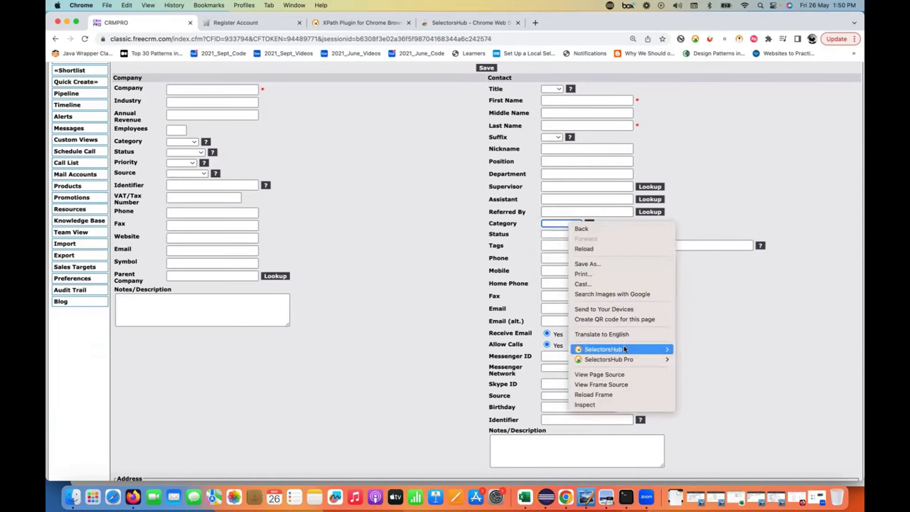
{"action": "mouse_move", "coordinate": [618, 349]}
{"action": "left_click", "coordinate": [700, 349]}
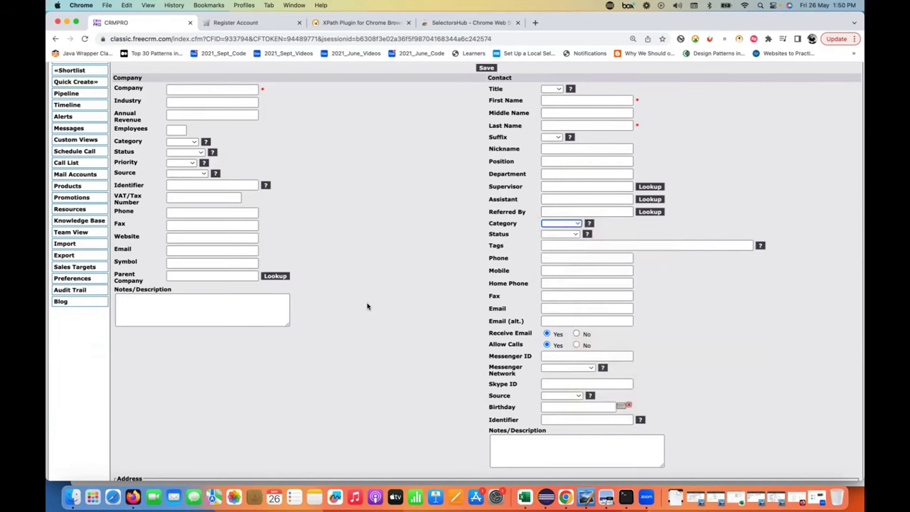
{"action": "key", "text": "super+Tab"}
{"action": "key", "text": "Return"}
{"action": "key", "text": "super+v"}
- Copy the Contact section's Category dropdown relative CSS selector in Chrome and paste it in Eclipse on a new line below its XPath
{"action": "key", "text": "super+Tab"}
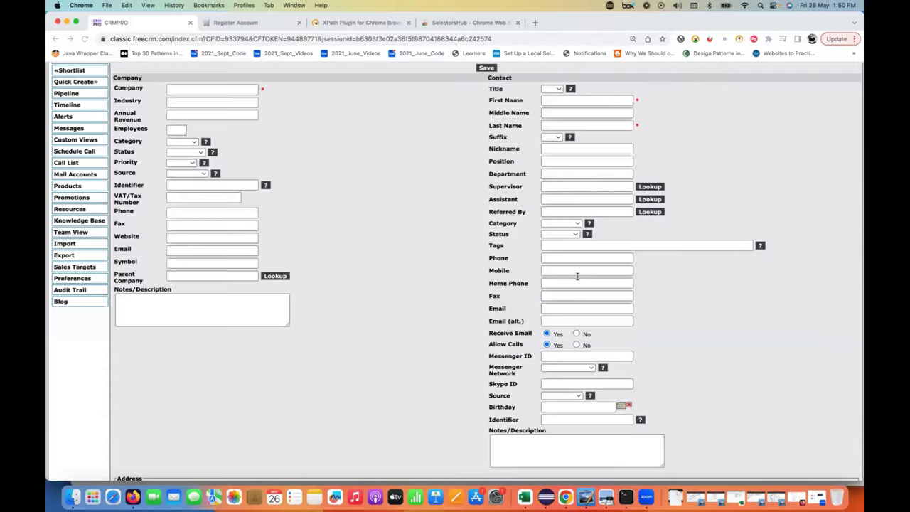
{"action": "right_click", "coordinate": [563, 226]}
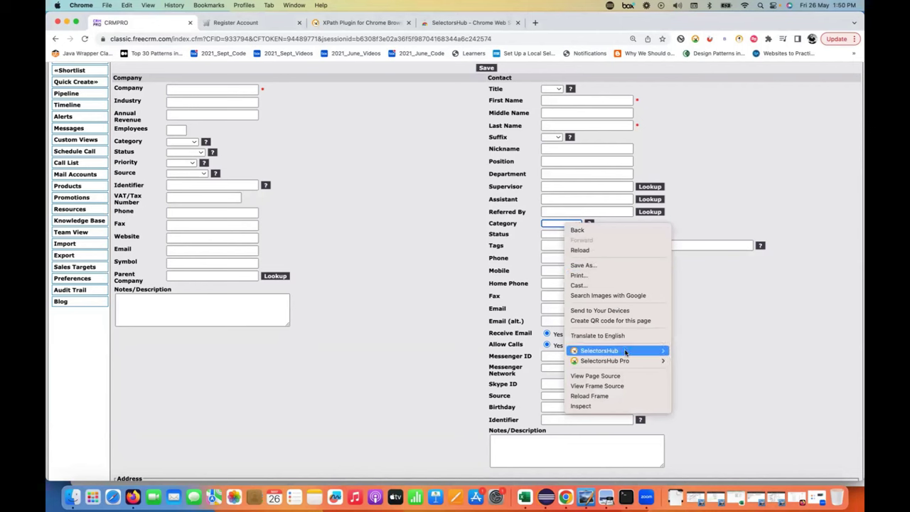
{"action": "mouse_move", "coordinate": [612, 350]}
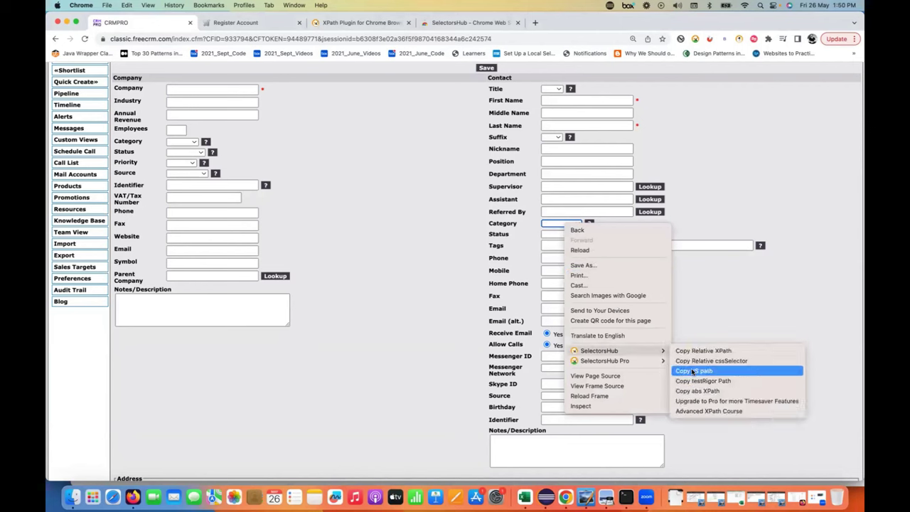
{"action": "left_click", "coordinate": [691, 361]}
{"action": "key", "text": "super+Tab"}
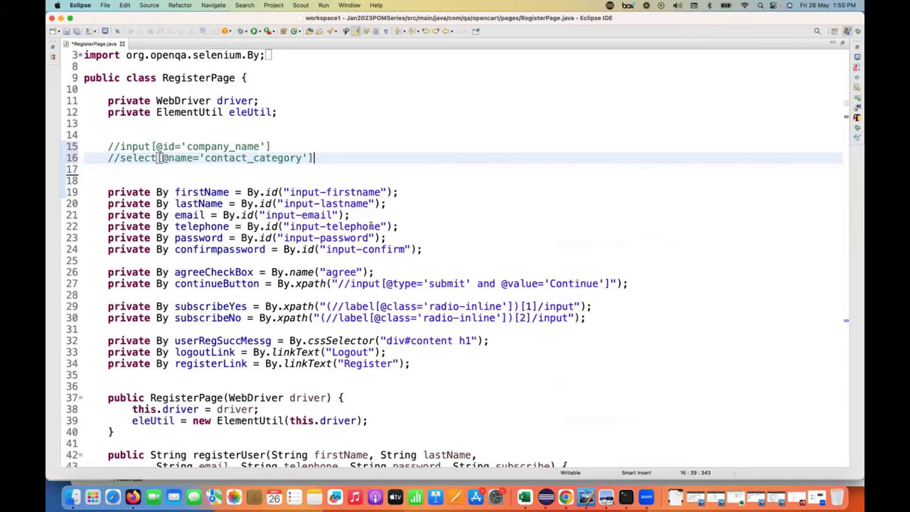
{"action": "key", "text": "Return"}
{"action": "key", "text": "super+v"}
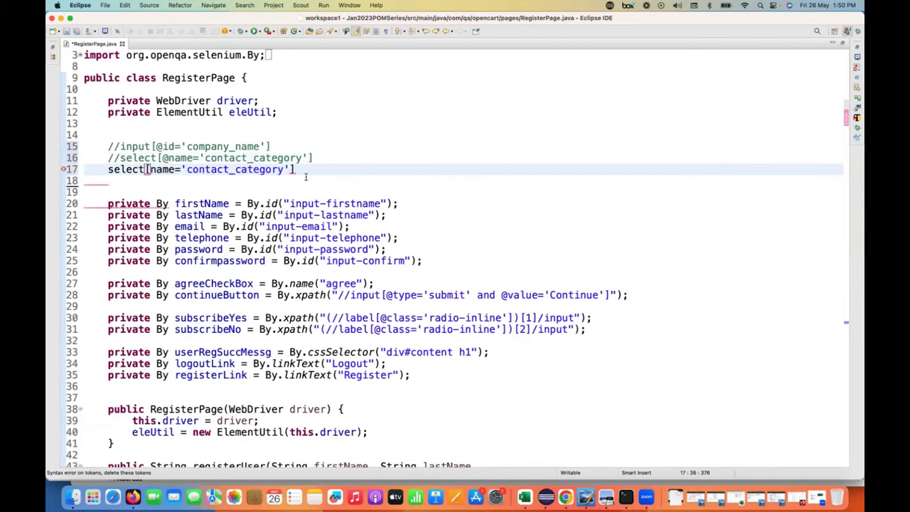
- Delete the three pasted selectors and the surplus blank lines above the firstName locator, and save the file
{"action": "key", "text": "shift+Up"}
{"action": "key", "text": "shift+Up"}
{"action": "key", "text": "shift+Home"}
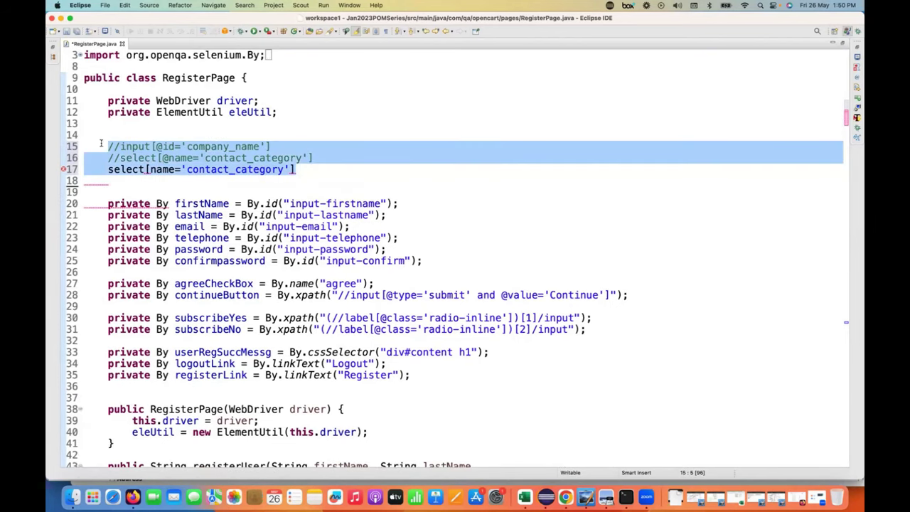
{"action": "key", "text": "BackSpace"}
{"action": "key", "text": "ctrl+s"}
{"action": "key", "text": "shift+Down"}
{"action": "key", "text": "shift+Down"}
{"action": "key", "text": "BackSpace"}
{"action": "key", "text": "BackSpace"}
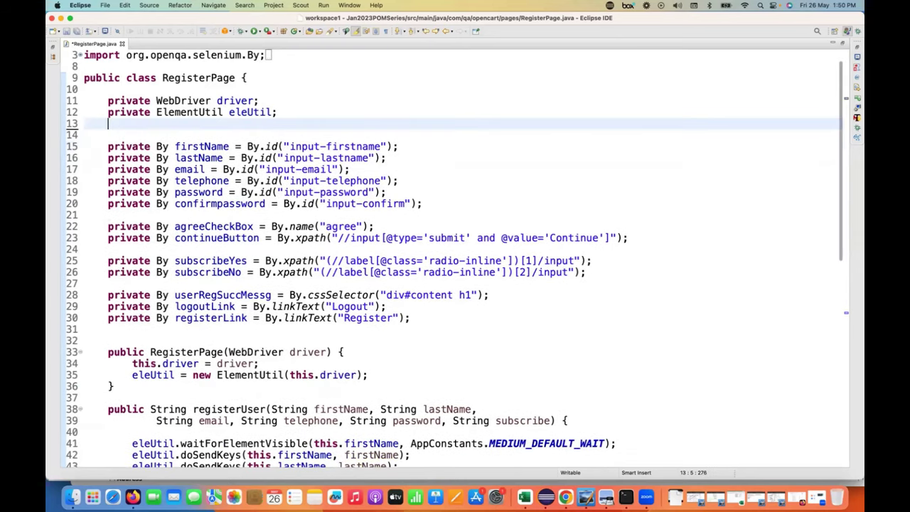
{"action": "key", "text": "ctrl+s"}
- Add the comment //10 20 30 on a new line below the eleUtil declaration
{"action": "key", "text": "Return"}
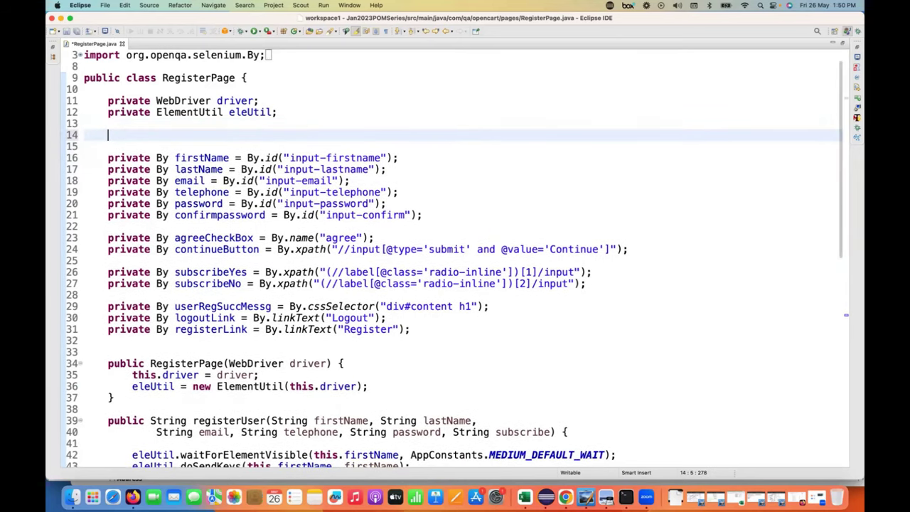
{"action": "type", "text": "//10 20 30"}
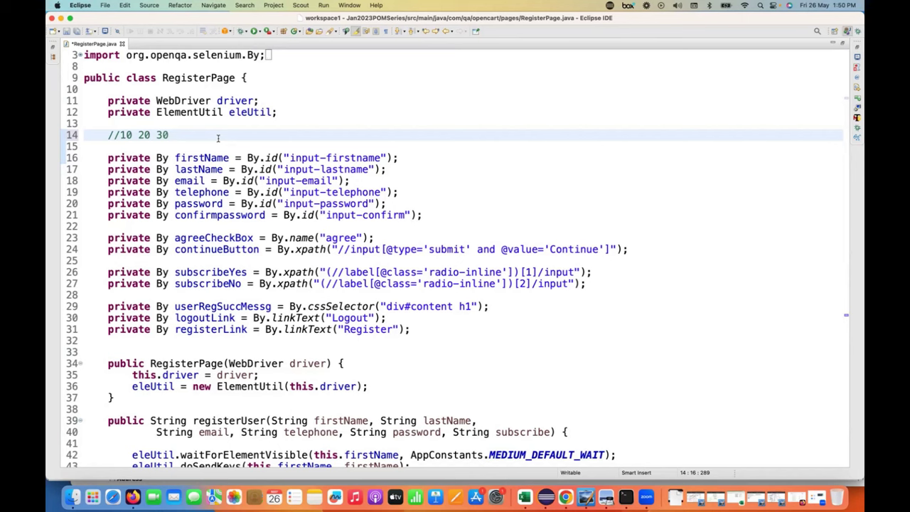
- Extend the comment below the eleUtil declaration with 40 50 pages and start a new line beneath it
{"action": "type", "text": "40 50 pages"}
{"action": "key", "text": "Return"}
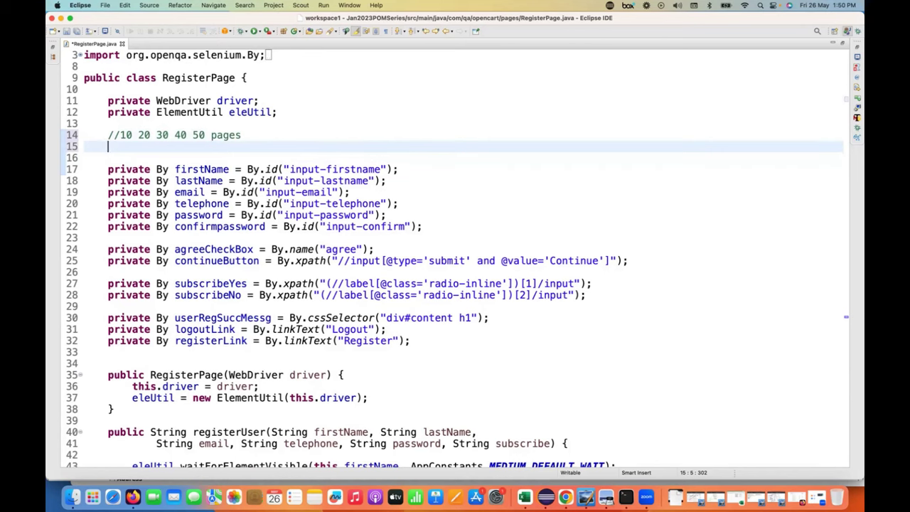
- Switch to Chrome and examine the CRMPRO form page's console output and HTML structure in DevTools
{"action": "key", "text": "super+Tab"}
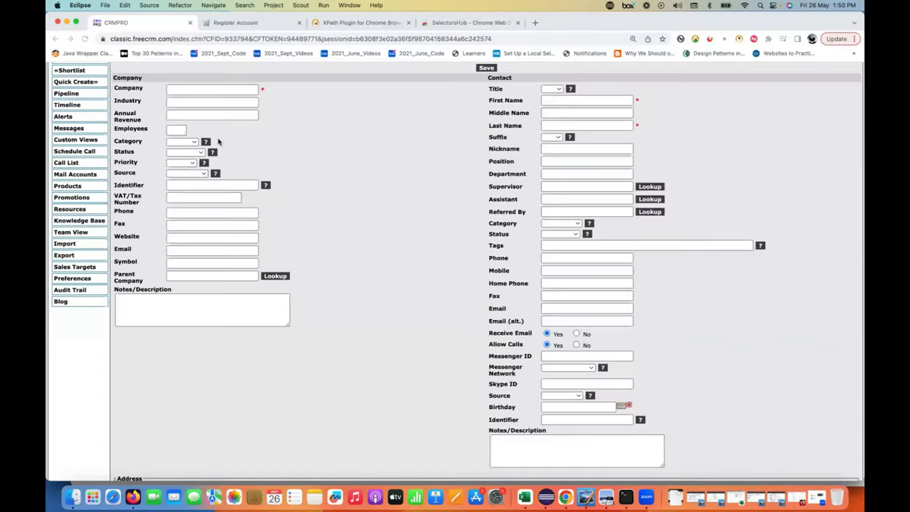
{"action": "right_click", "coordinate": [356, 242]}
{"action": "left_click", "coordinate": [377, 423]}
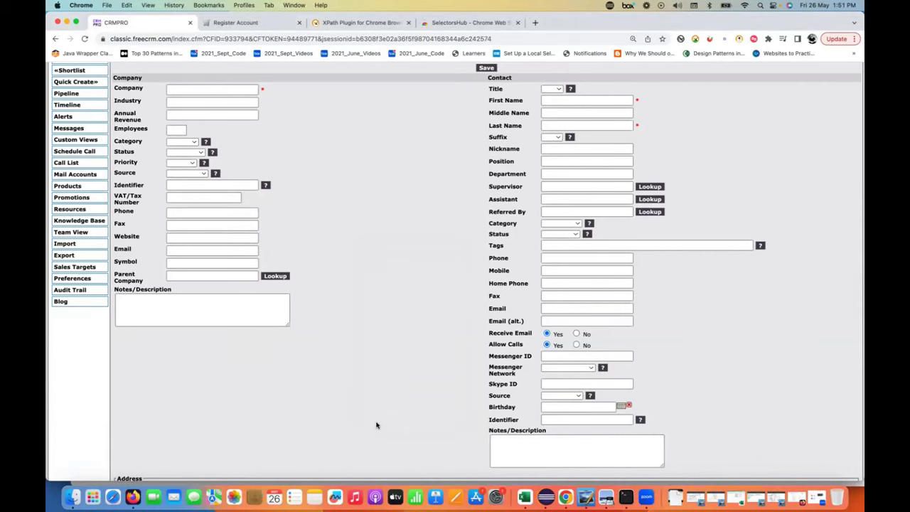
{"action": "left_click", "coordinate": [184, 249]}
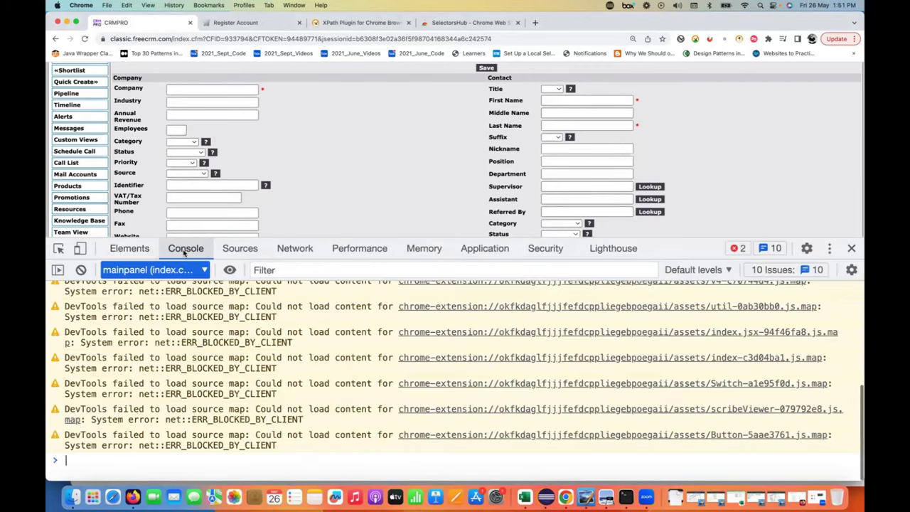
{"action": "left_click", "coordinate": [133, 250]}
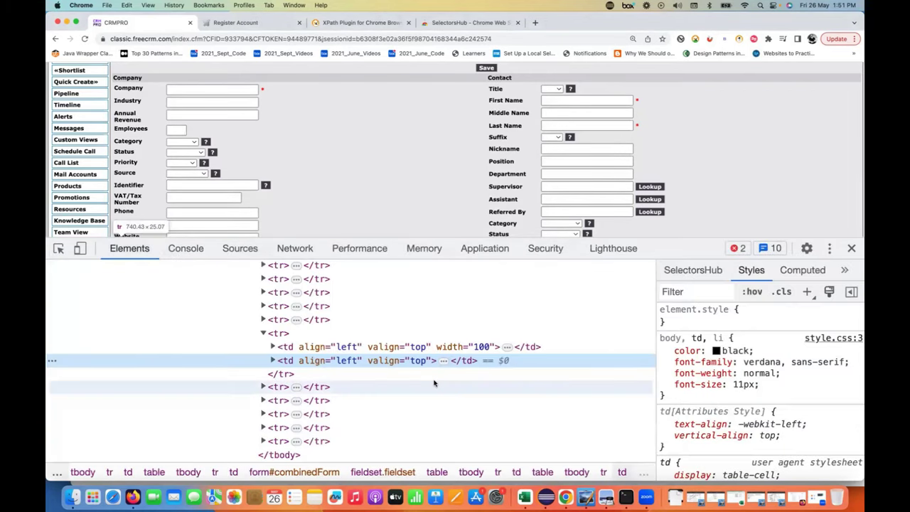
{"action": "scroll", "coordinate": [434, 383], "scroll_direction": "up", "scroll_amount": 10}
{"action": "scroll", "coordinate": [434, 383], "scroll_direction": "down", "scroll_amount": 4}
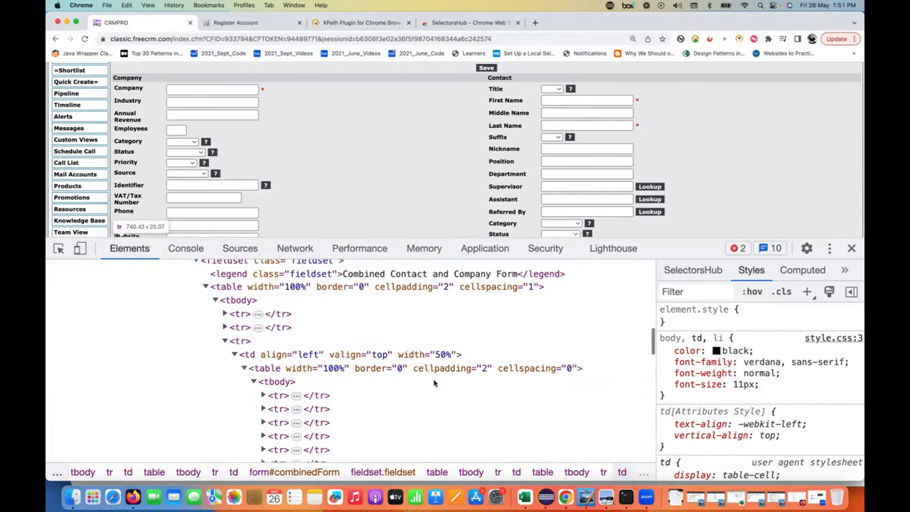
{"action": "scroll", "coordinate": [434, 383], "scroll_direction": "down", "scroll_amount": 10}
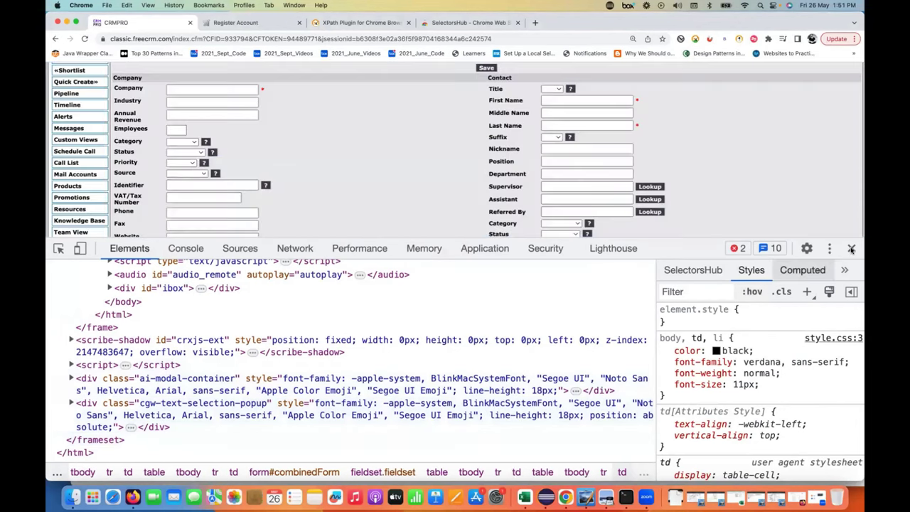
{"action": "left_click", "coordinate": [851, 248]}
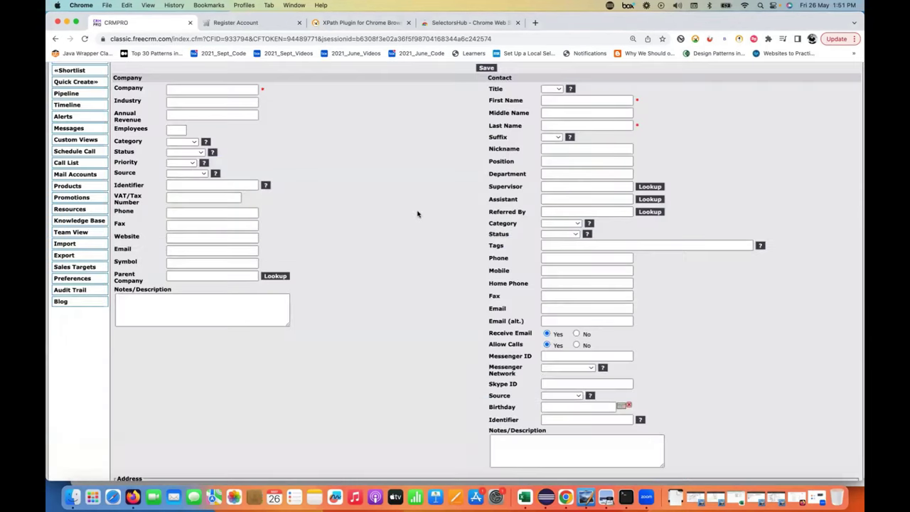
- Copy the CRMPRO Logout link's relative XPath with SelectorsHub and paste it in Eclipse on the line below the comment
{"action": "scroll", "coordinate": [407, 219], "scroll_direction": "up", "scroll_amount": 2}
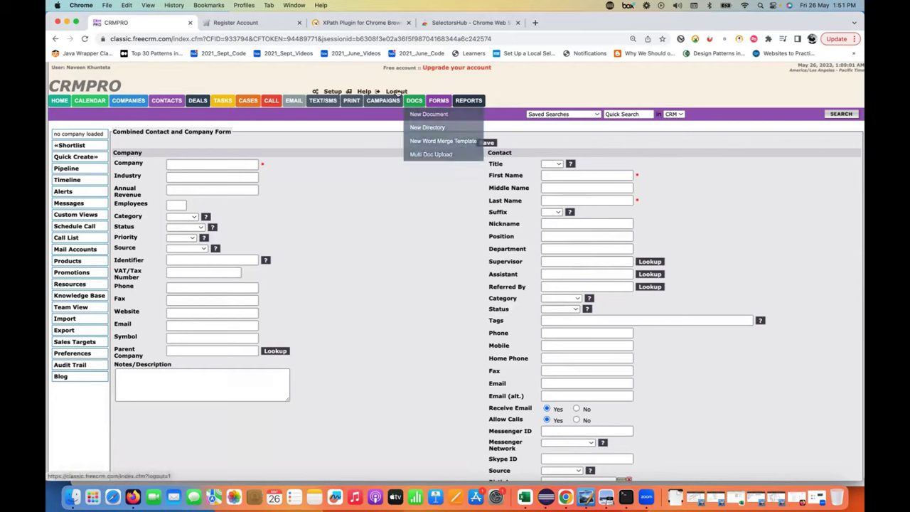
{"action": "right_click", "coordinate": [400, 90]}
{"action": "mouse_move", "coordinate": [452, 210]}
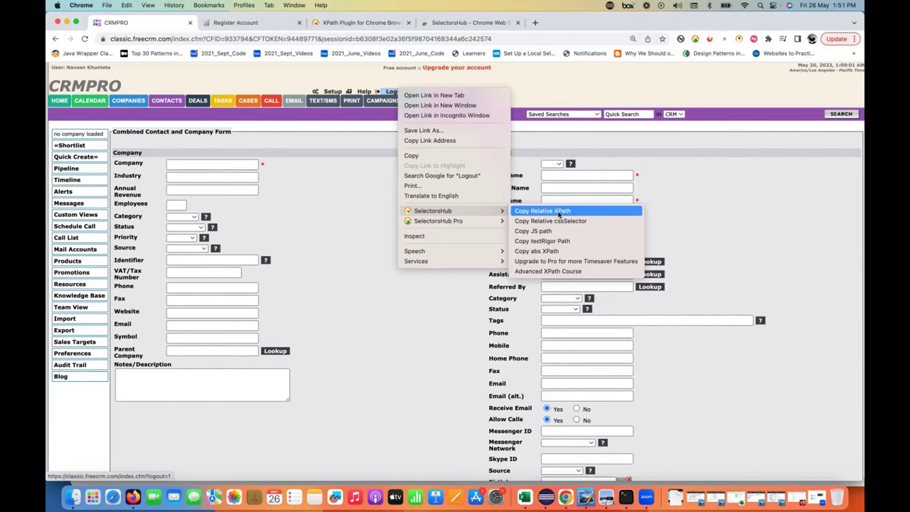
{"action": "left_click", "coordinate": [558, 211]}
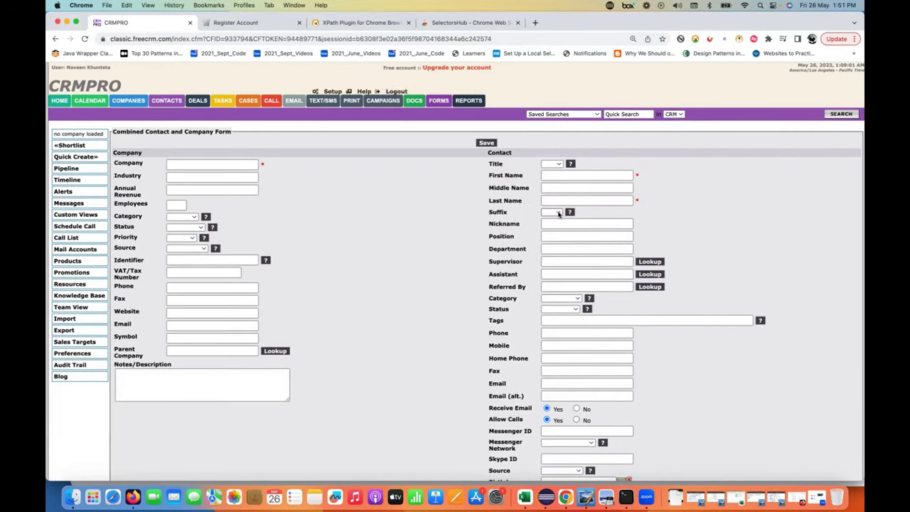
{"action": "key", "text": "super+Tab"}
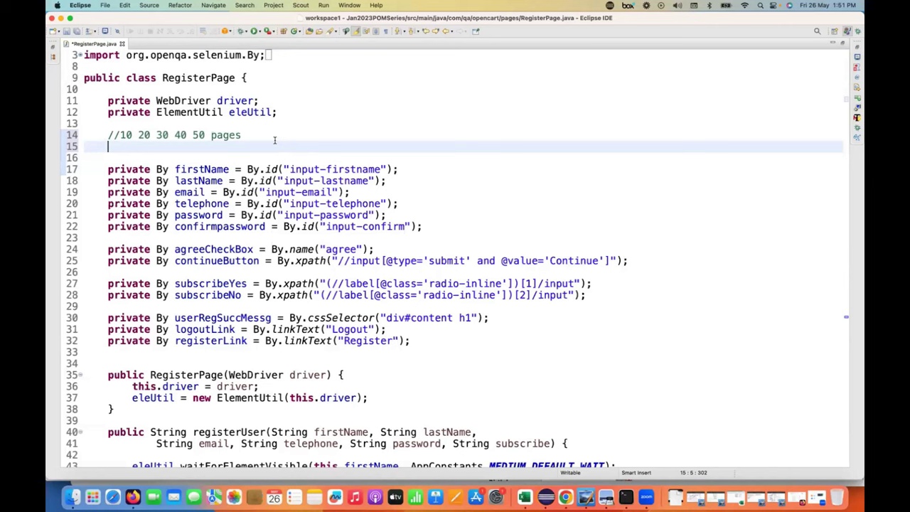
{"action": "key", "text": "super+v"}
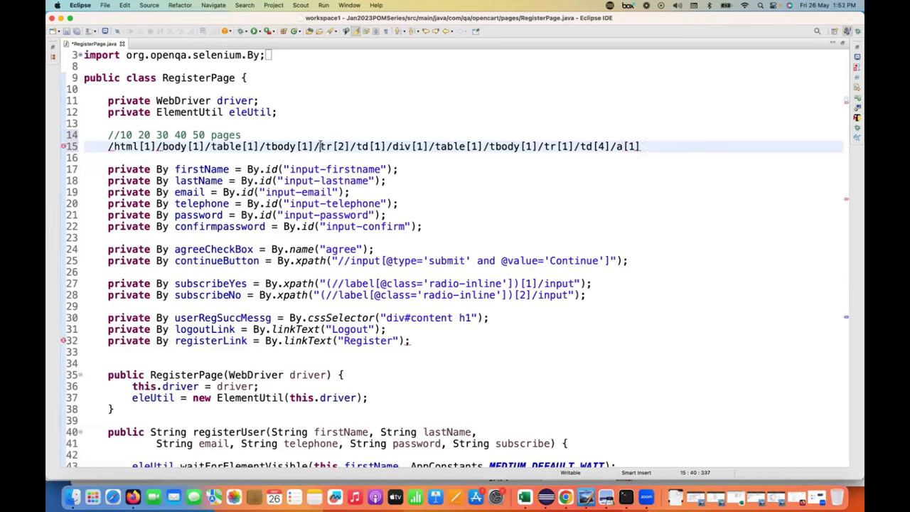
- Replace the pasted XPath with a fresh SelectorsHub copy of the Logout link's relative XPath from Chrome, followed by a new line
{"action": "triple_click", "coordinate": [321, 145]}
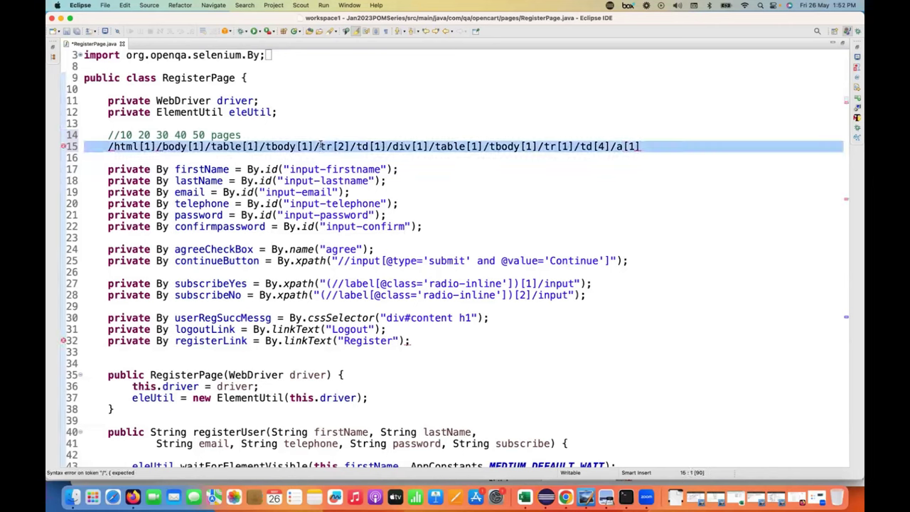
{"action": "key", "text": "BackSpace"}
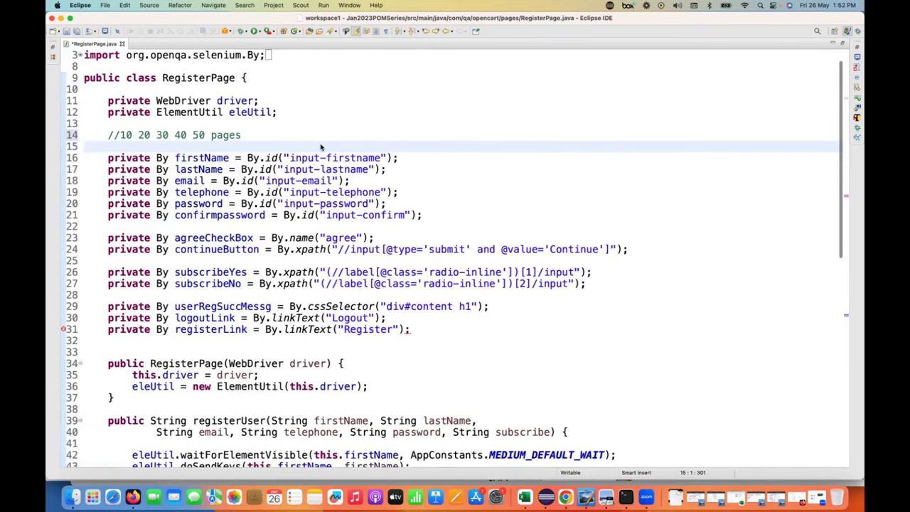
{"action": "key", "text": "super+Tab"}
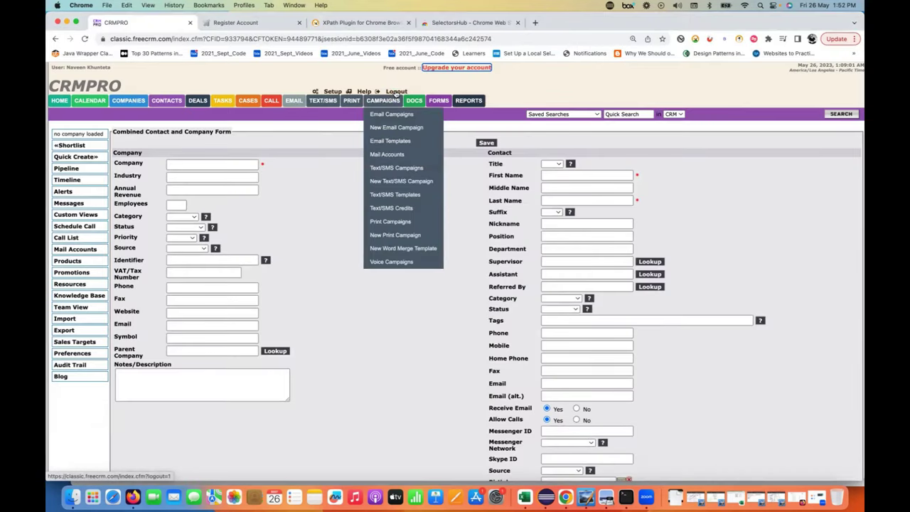
{"action": "right_click", "coordinate": [396, 93]}
{"action": "mouse_move", "coordinate": [473, 211]}
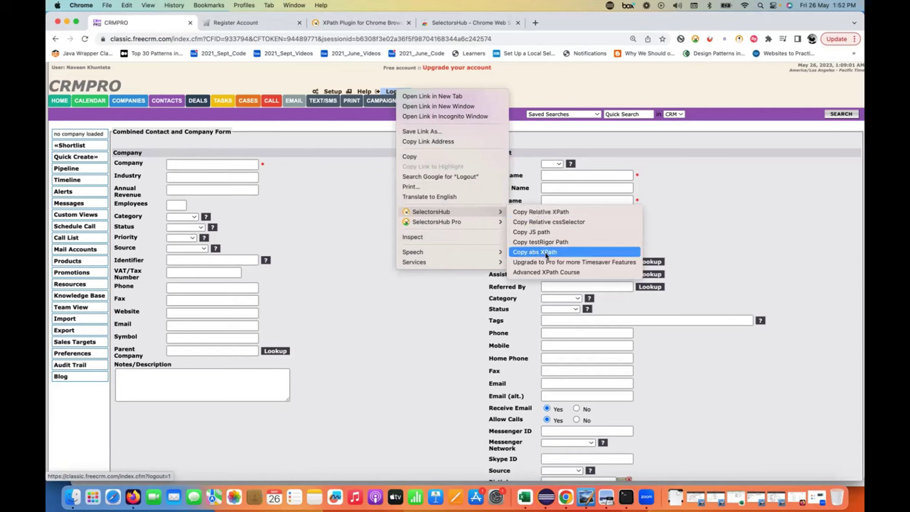
{"action": "left_click", "coordinate": [535, 212]}
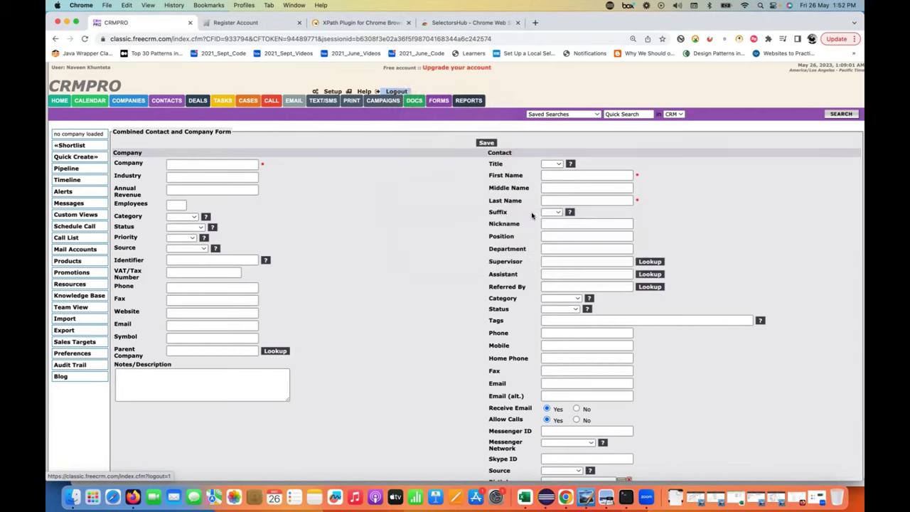
{"action": "key", "text": "super+Tab"}
{"action": "key", "text": "super+v"}
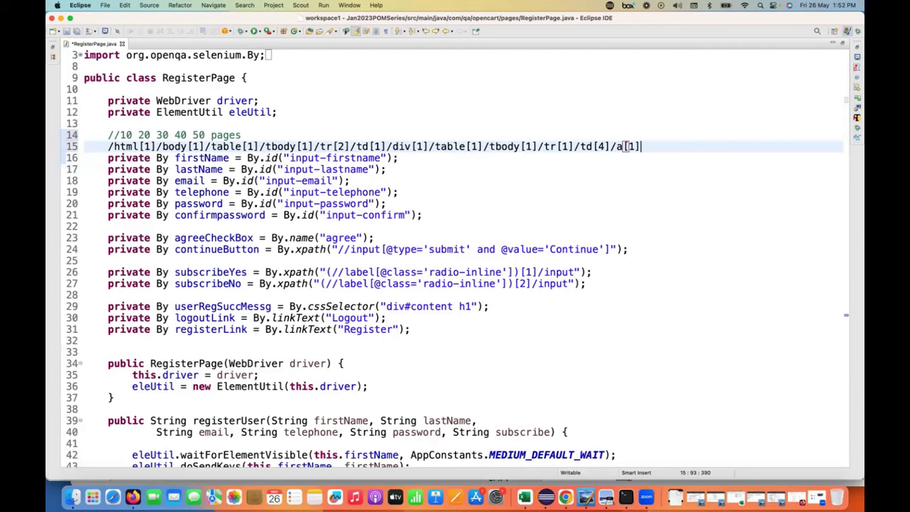
{"action": "key", "text": "Return"}
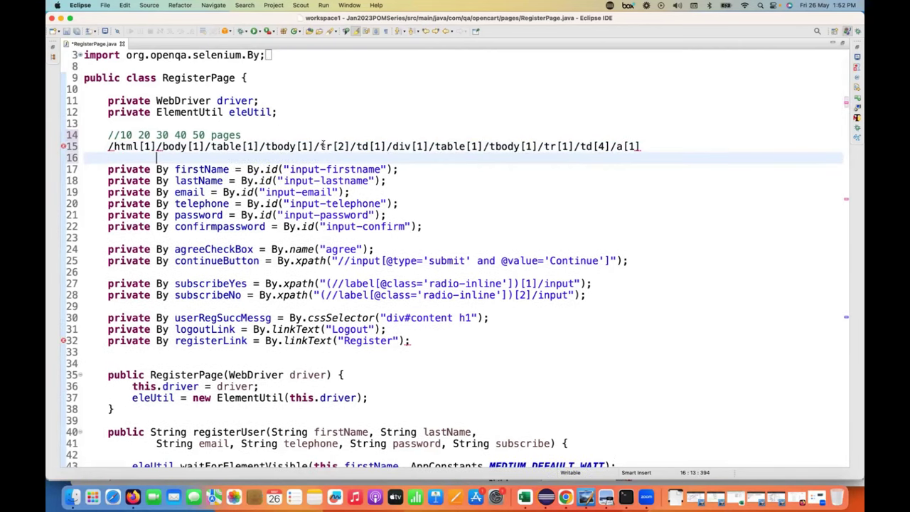
- Delete the pasted Logout link XPath line below the comment
{"action": "key", "text": "shift+Up"}
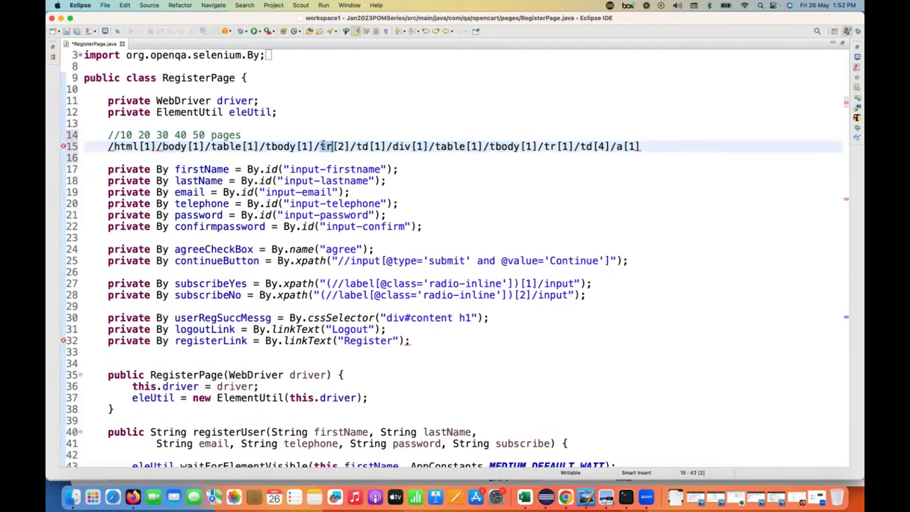
{"action": "key", "text": "Left"}
{"action": "key", "text": "shift+Down"}
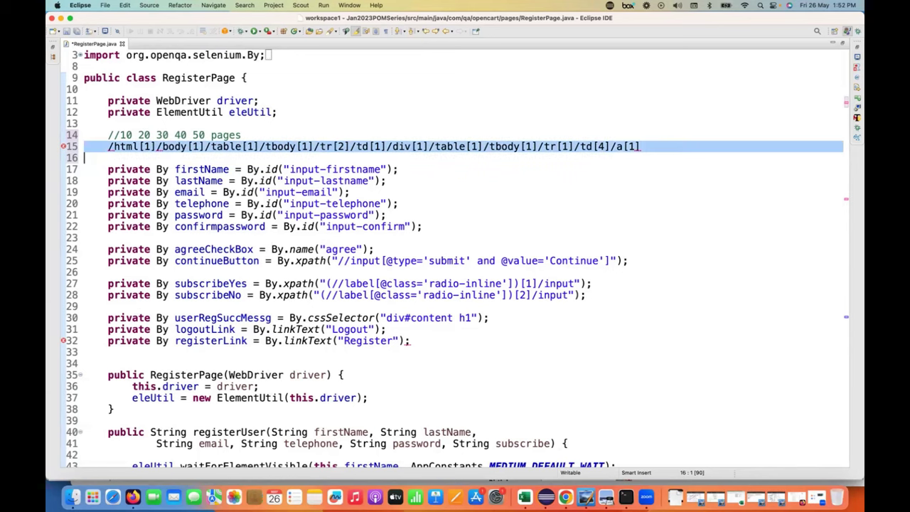
{"action": "key", "text": "BackSpace"}
- Switch to Chrome and examine the Logout link's expanded HTML markup in DevTools
{"action": "key", "text": "super+Tab"}
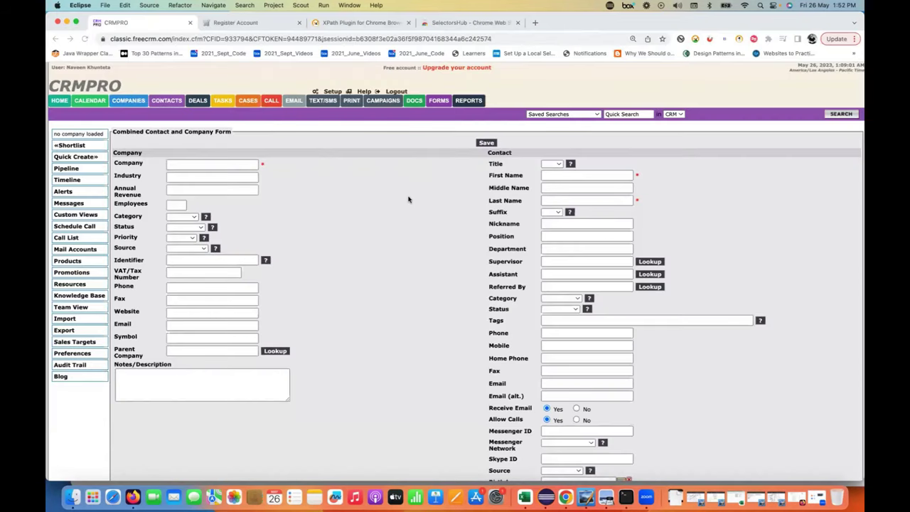
{"action": "right_click", "coordinate": [329, 198]}
{"action": "left_click", "coordinate": [345, 378]}
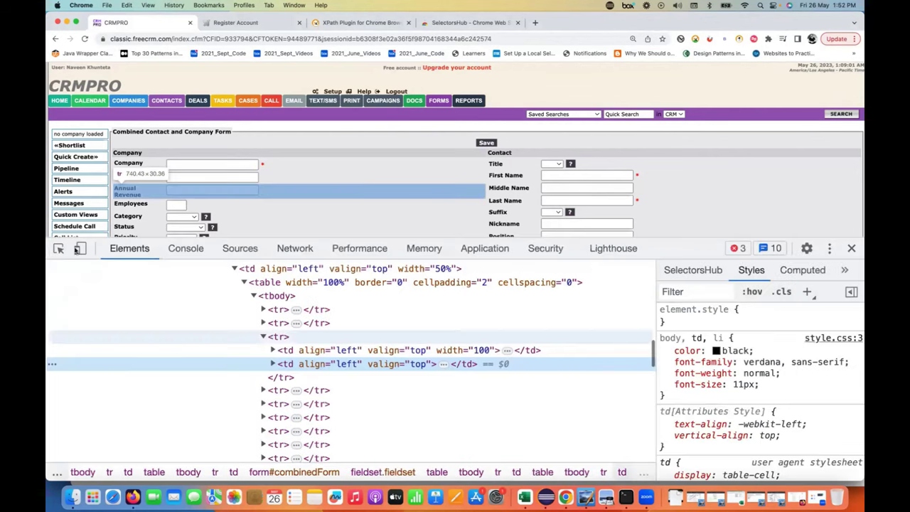
{"action": "left_click", "coordinate": [58, 248]}
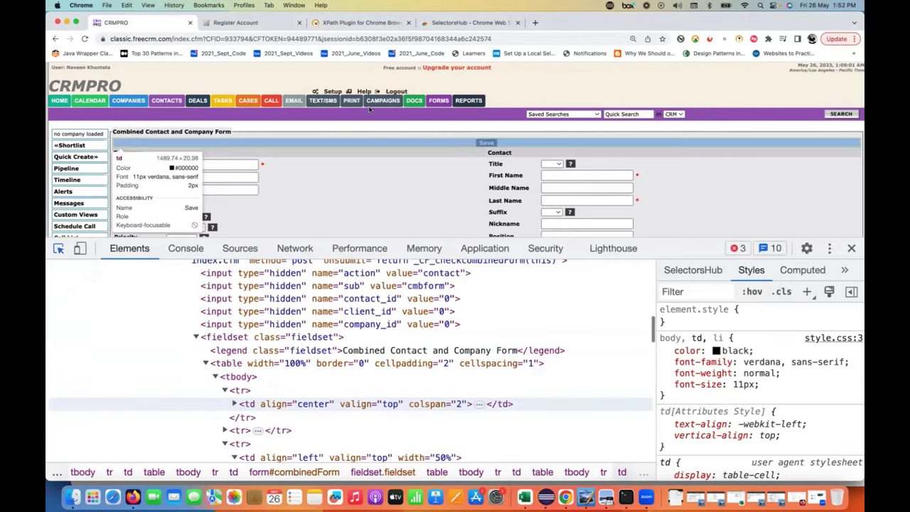
{"action": "left_click", "coordinate": [393, 92]}
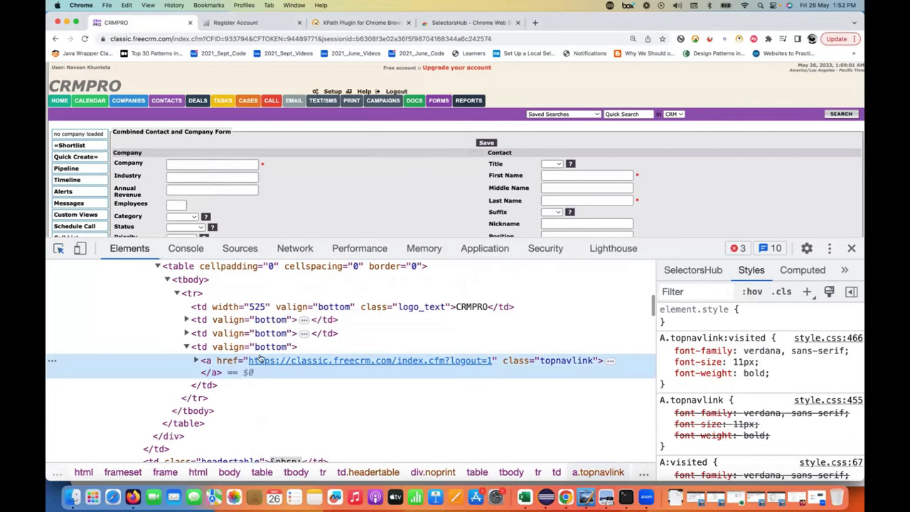
{"action": "left_click", "coordinate": [196, 360]}
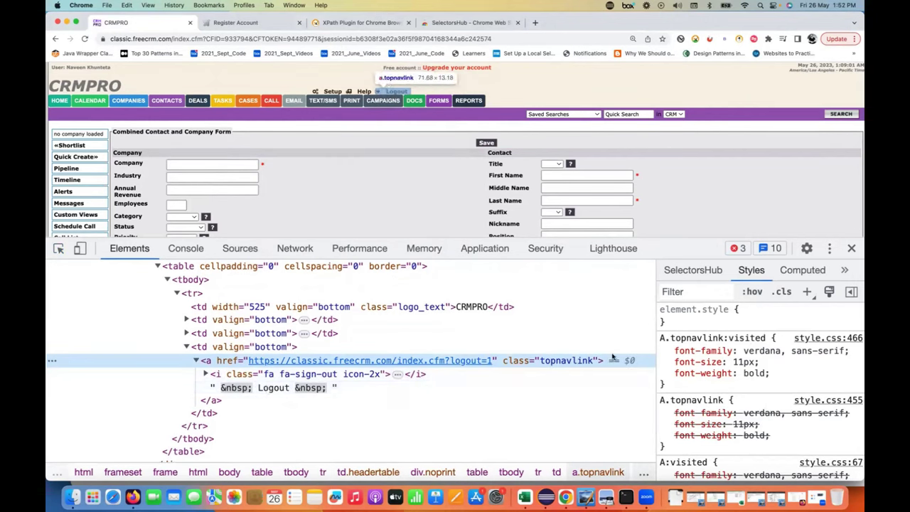
{"action": "key", "text": "super+alt+i"}
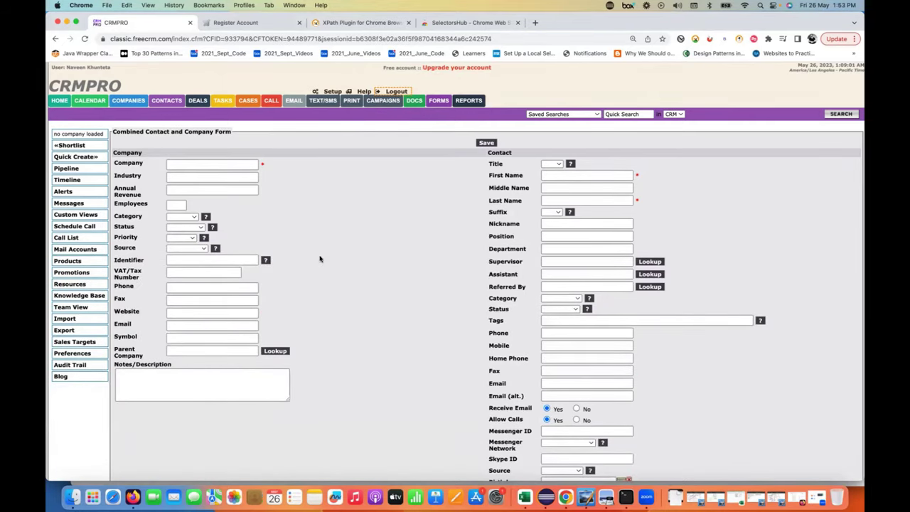
- In Eclipse, delete the pages comment and the surplus blank line above the firstName locator, and save the file
{"action": "key", "text": "super+Tab"}
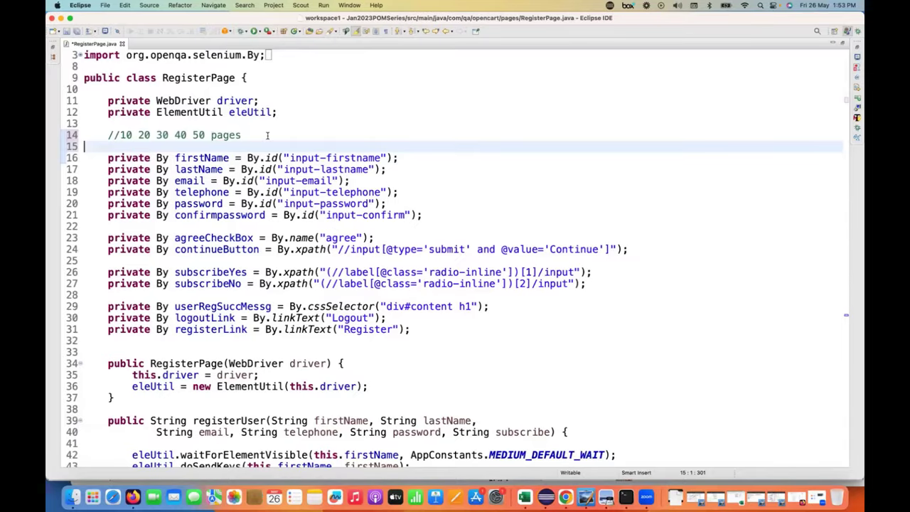
{"action": "triple_click", "coordinate": [267, 135]}
{"action": "key", "text": "BackSpace"}
{"action": "key", "text": "BackSpace"}
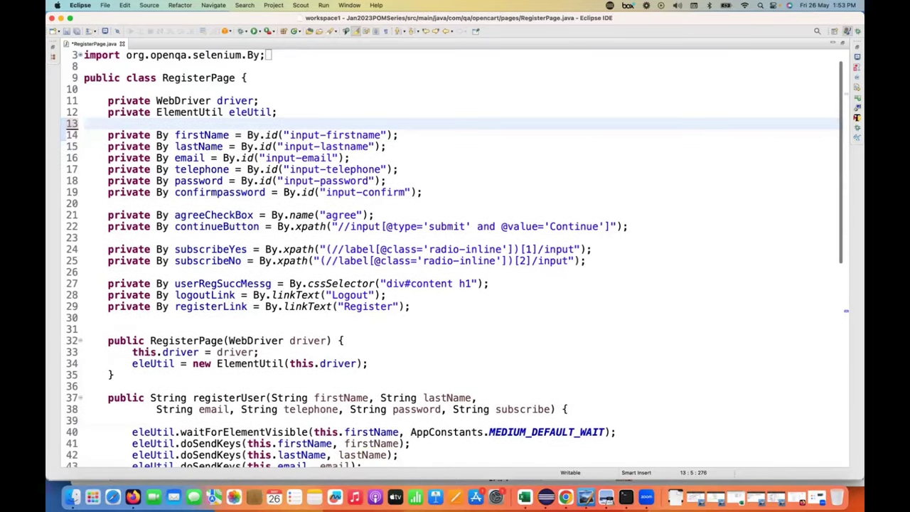
{"action": "key", "text": "ctrl+s"}
{"action": "left_click", "coordinate": [463, 166]}
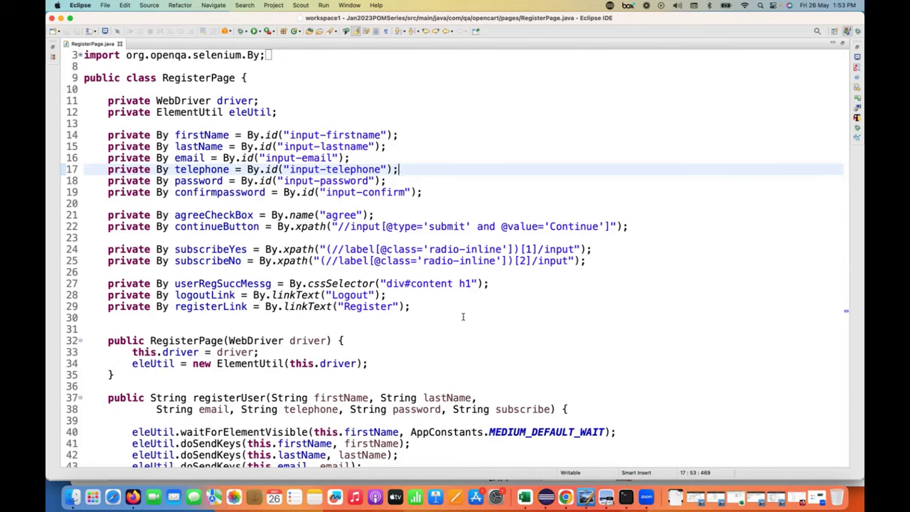
{"action": "key", "text": "super+Tab"}
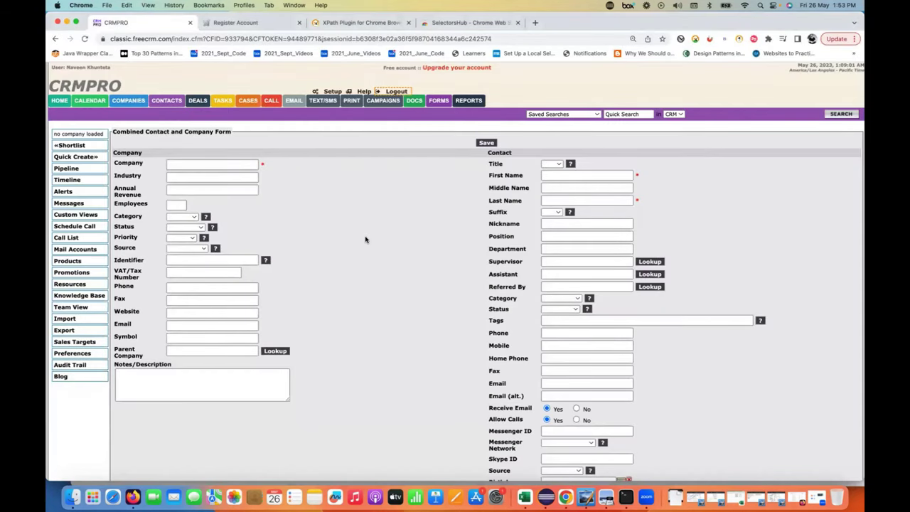
{"action": "right_click", "coordinate": [331, 187]}
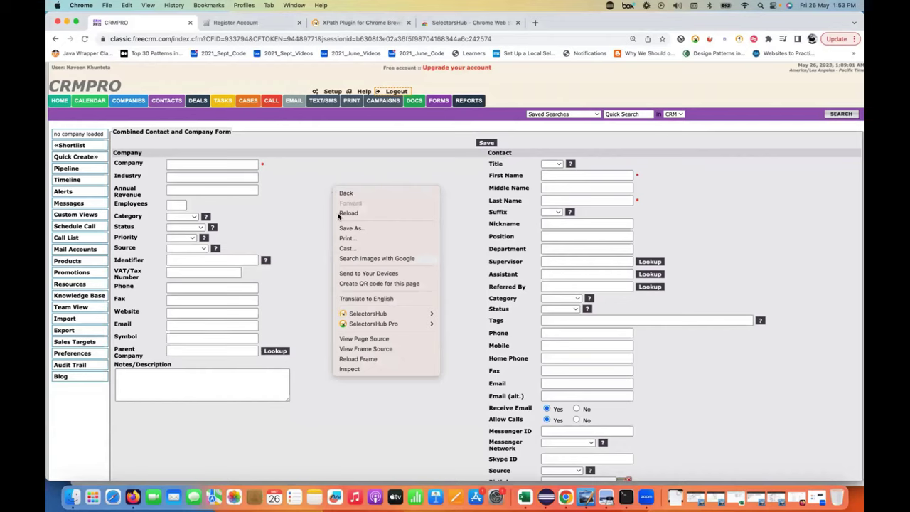
{"action": "key", "text": "super+Tab"}
{"action": "scroll", "coordinate": [342, 300], "scroll_direction": "down", "scroll_amount": 8}
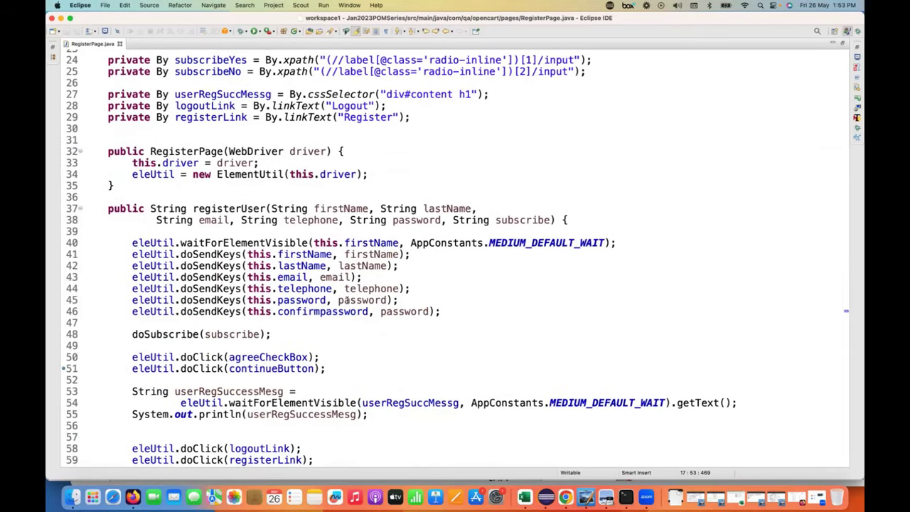
{"action": "key", "text": "super+Tab"}
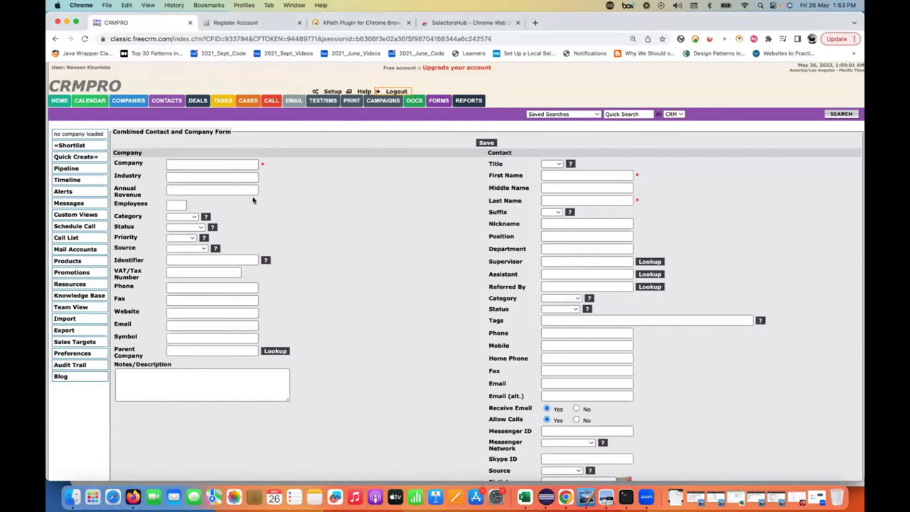
- In Chrome, fill the CRMPRO Company field with Bug Magnet's Unicode case folding name sample
{"action": "right_click", "coordinate": [229, 164]}
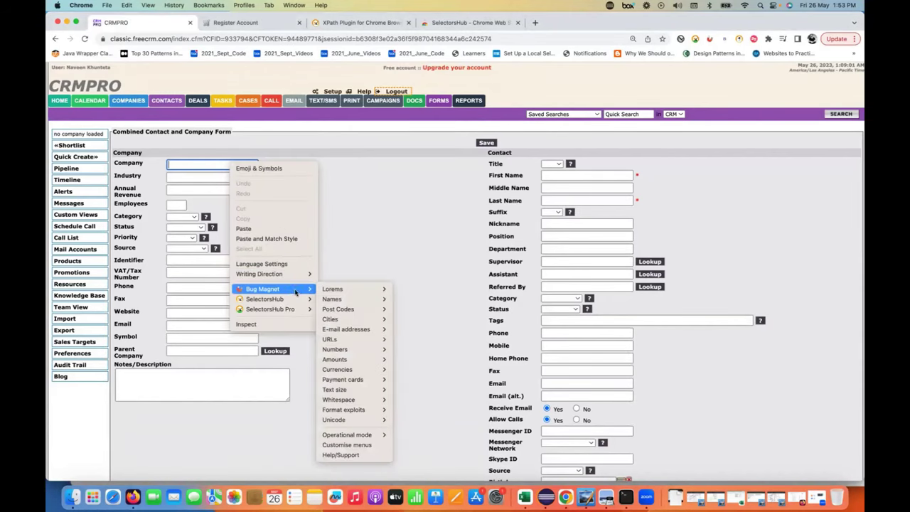
{"action": "mouse_move", "coordinate": [295, 297]}
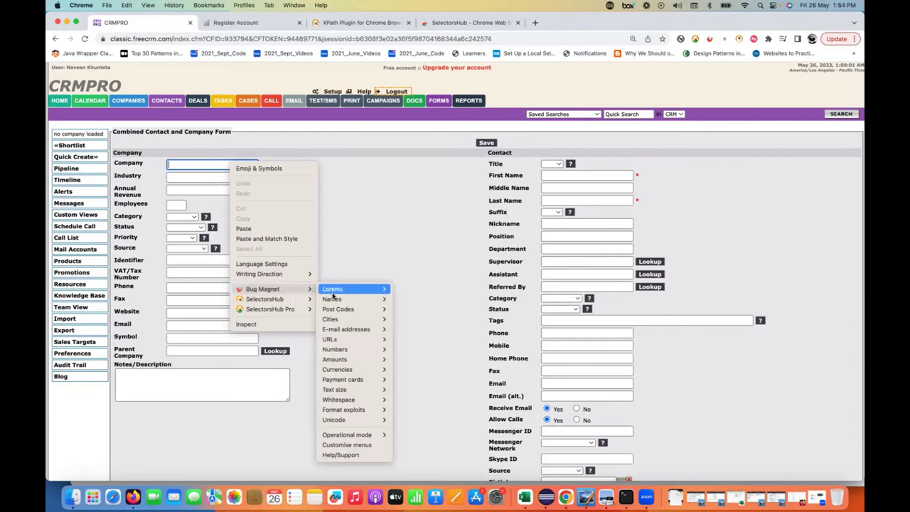
{"action": "mouse_move", "coordinate": [334, 299]}
{"action": "mouse_move", "coordinate": [410, 313]}
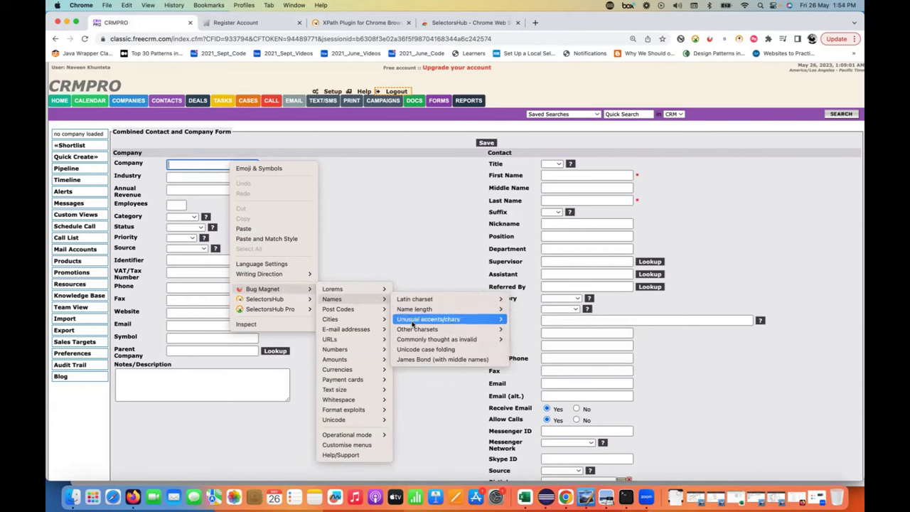
{"action": "mouse_move", "coordinate": [466, 341]}
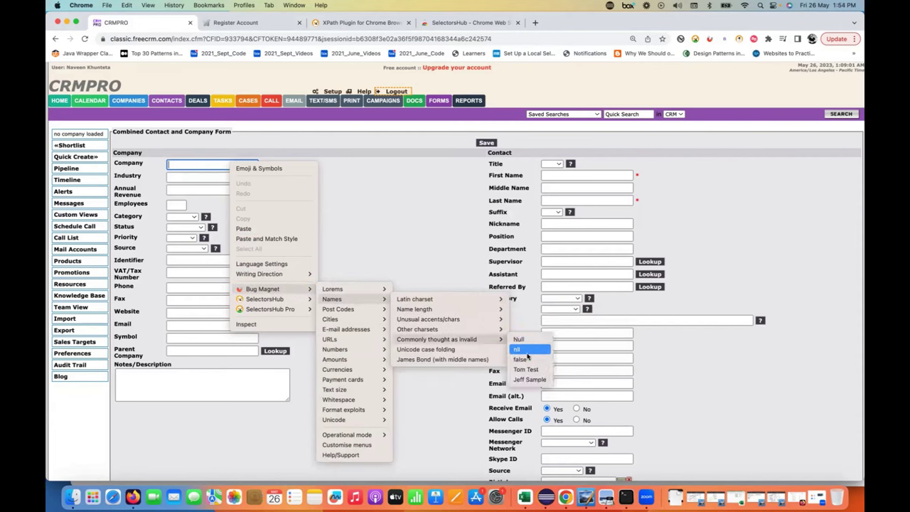
{"action": "left_click", "coordinate": [436, 349]}
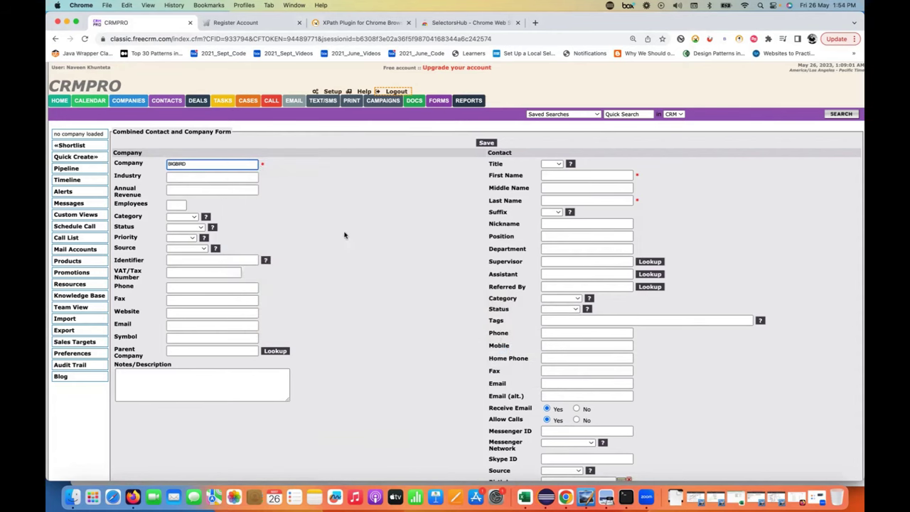
- Fill the Industry field with the first sample from Bug Magnet's Latin charset names
{"action": "right_click", "coordinate": [228, 178]}
{"action": "mouse_move", "coordinate": [285, 312]}
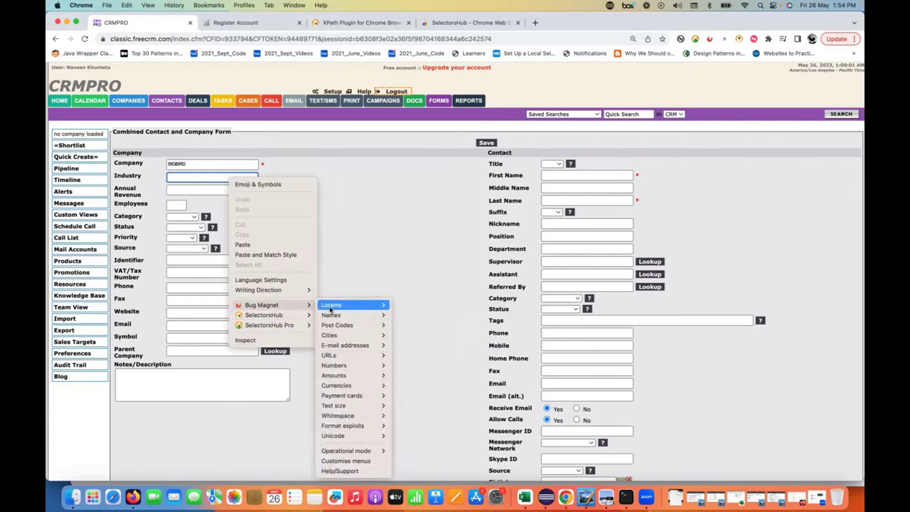
{"action": "mouse_move", "coordinate": [331, 315]}
{"action": "mouse_move", "coordinate": [414, 315]}
{"action": "left_click", "coordinate": [531, 315]}
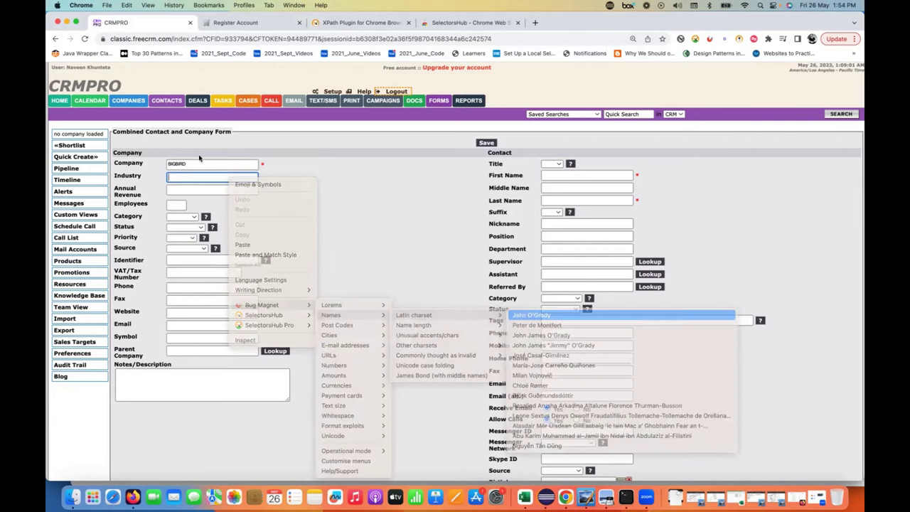
{"action": "left_click", "coordinate": [353, 235]}
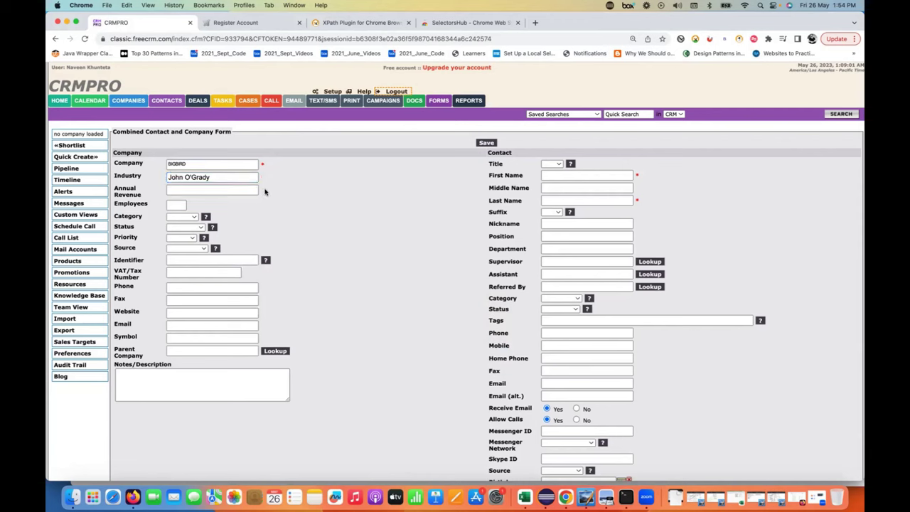
- Open DevTools, clear the console messages, and inspect the Annual Revenue input's markup
{"action": "right_click", "coordinate": [281, 190]}
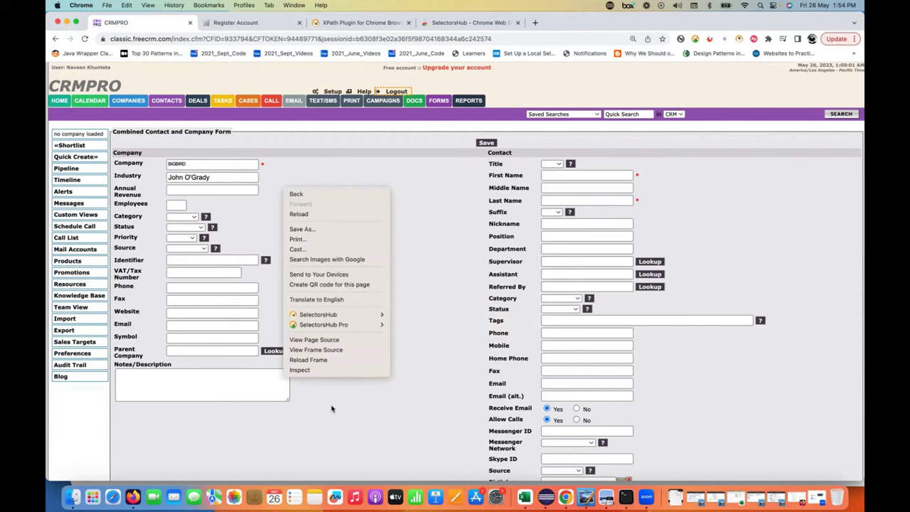
{"action": "left_click", "coordinate": [308, 370]}
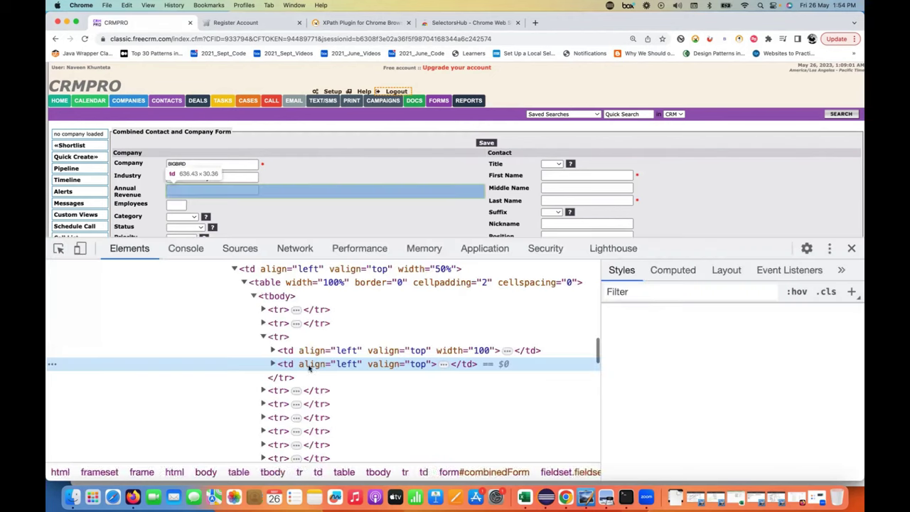
{"action": "left_click", "coordinate": [186, 249]}
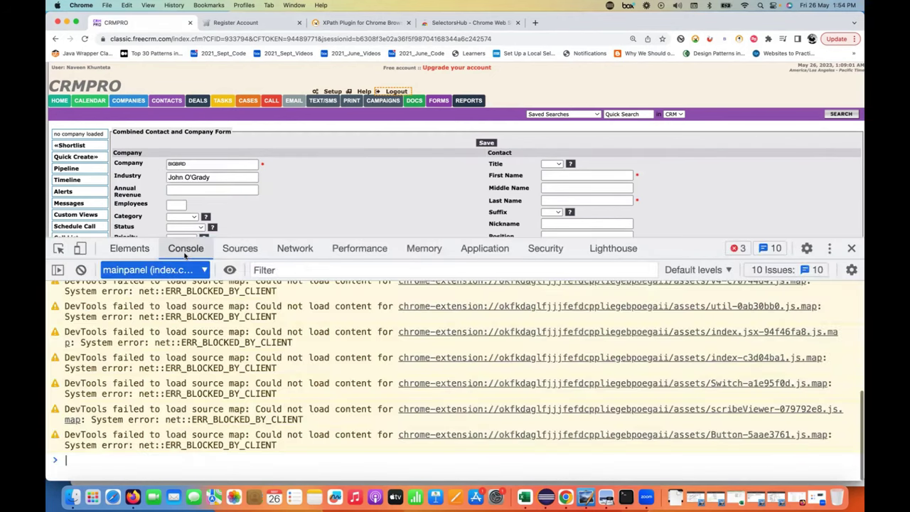
{"action": "left_click", "coordinate": [80, 269]}
{"action": "left_click", "coordinate": [58, 248]}
{"action": "left_click", "coordinate": [182, 192]}
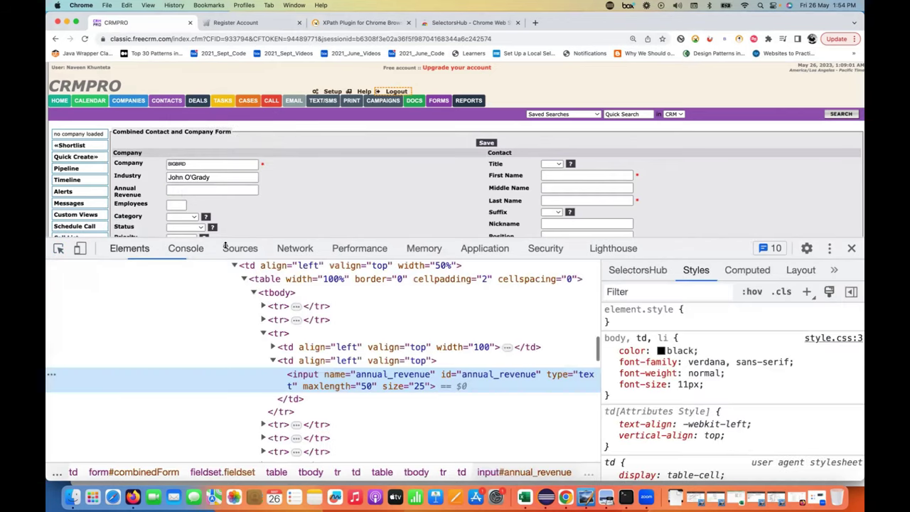
- Copy the Annual Revenue input's JS path from its markup and run document.querySelector("#annual_revenue") in the console
{"action": "right_click", "coordinate": [295, 375]}
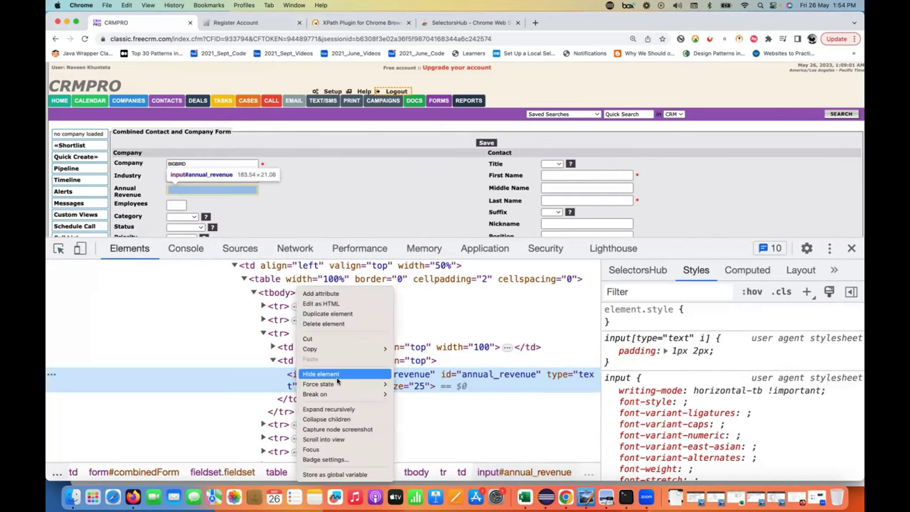
{"action": "mouse_move", "coordinate": [366, 349]}
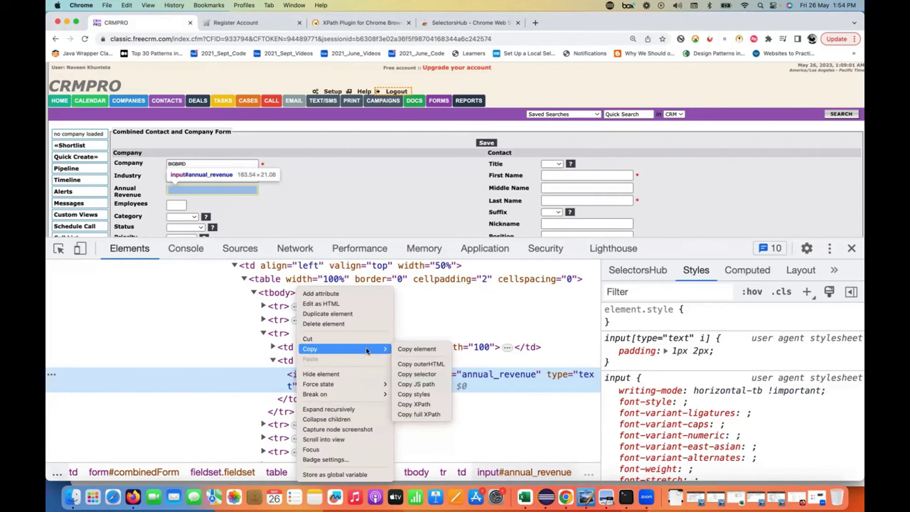
{"action": "left_click", "coordinate": [416, 374]}
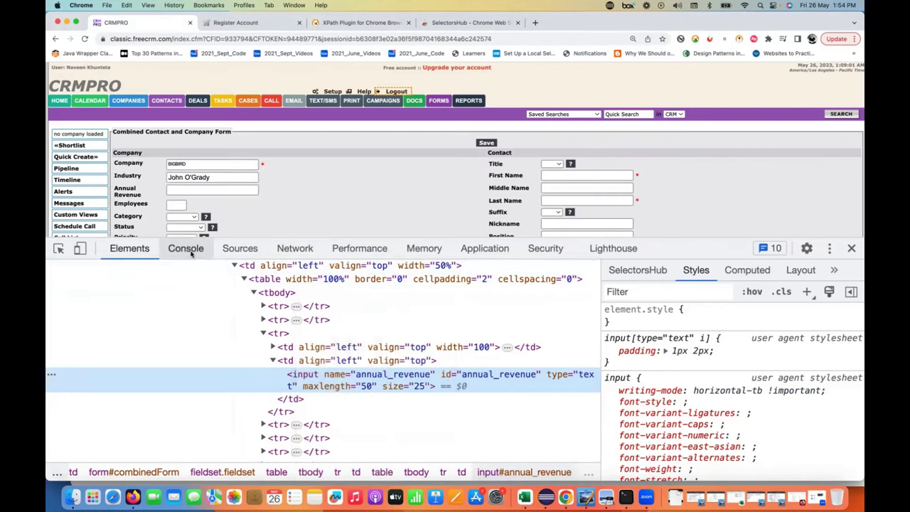
{"action": "left_click", "coordinate": [186, 249]}
{"action": "type", "text": "document.querySelector(\"#annual_revenue\")"}
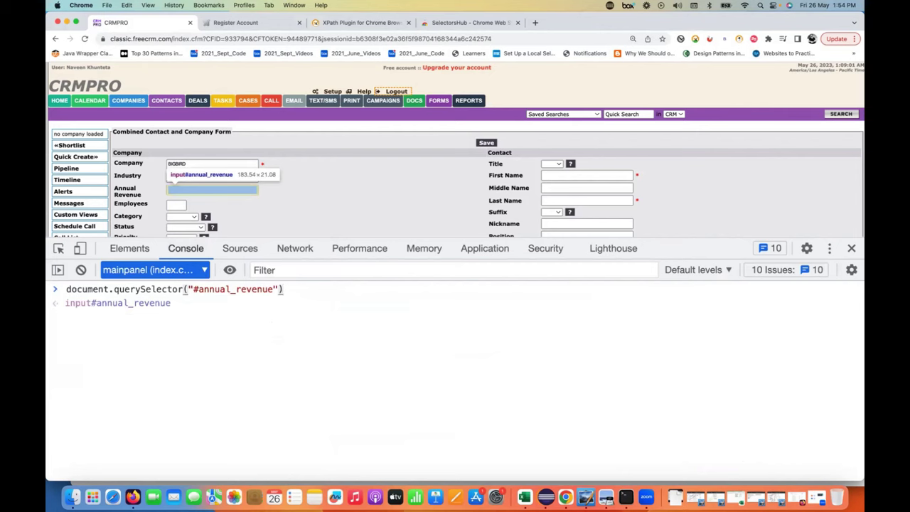
{"action": "key", "text": "Return"}
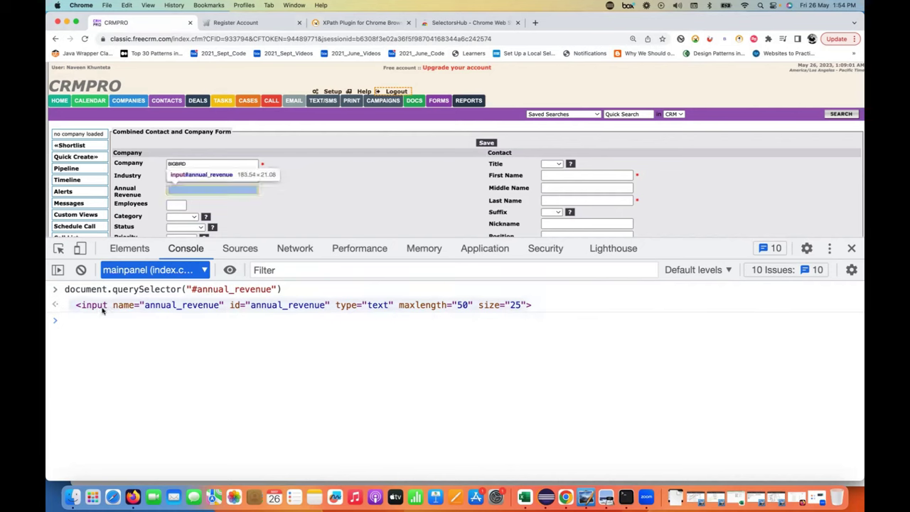
- Copy the Annual Revenue field's JS path with SelectorsHub directly from the page, run it in the console, and close DevTools
{"action": "right_click", "coordinate": [236, 189]}
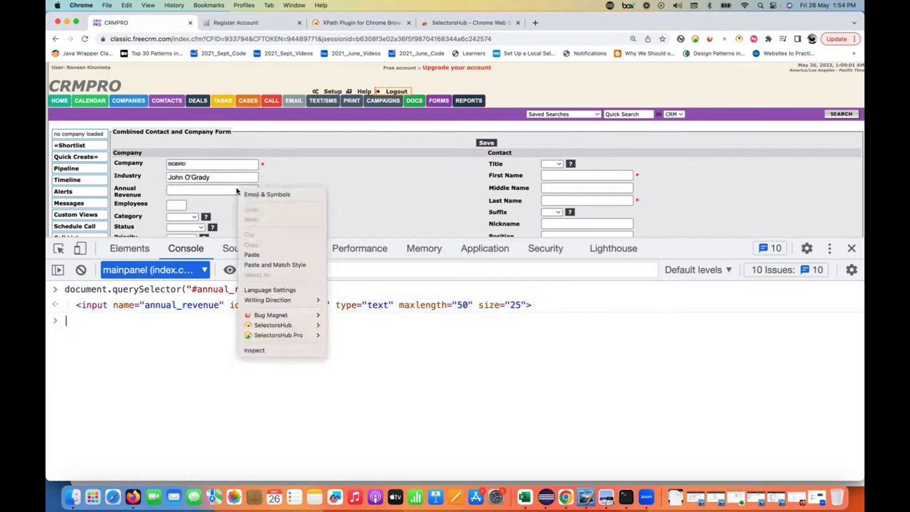
{"action": "mouse_move", "coordinate": [305, 326]}
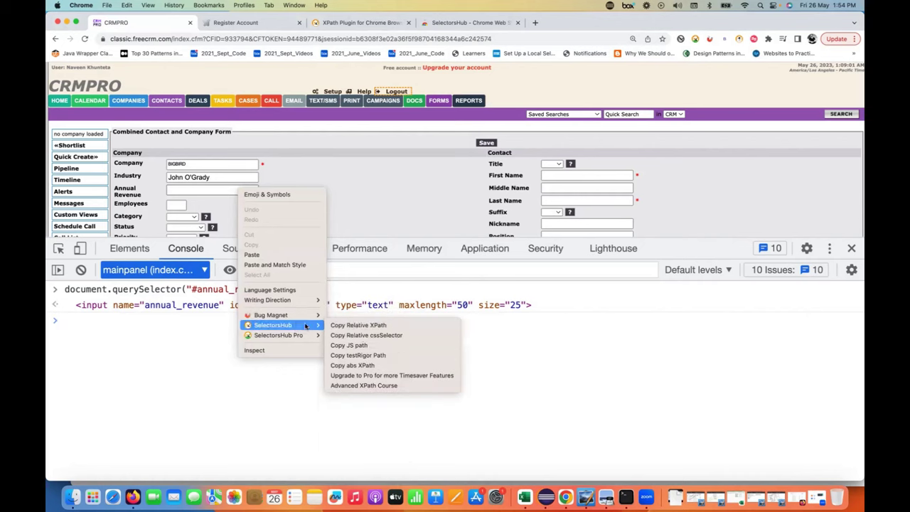
{"action": "left_click", "coordinate": [364, 346]}
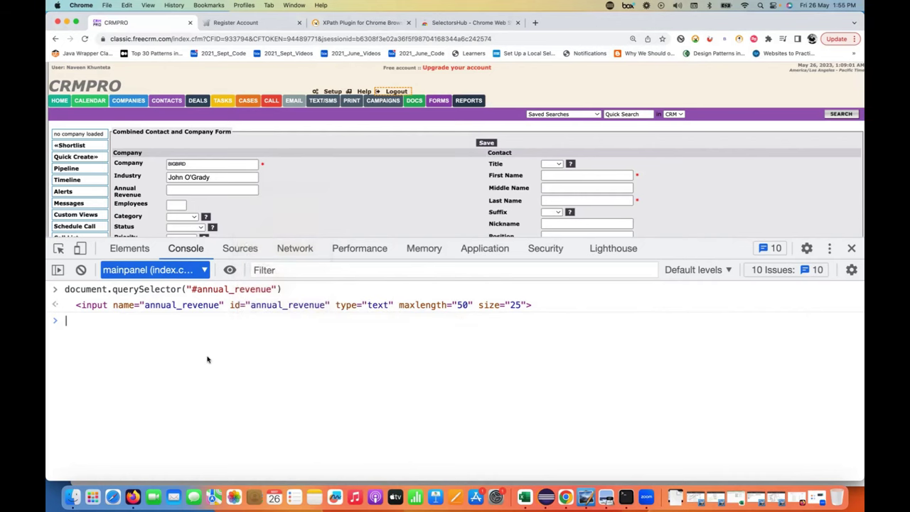
{"action": "key", "text": "super+v"}
{"action": "key", "text": "Return"}
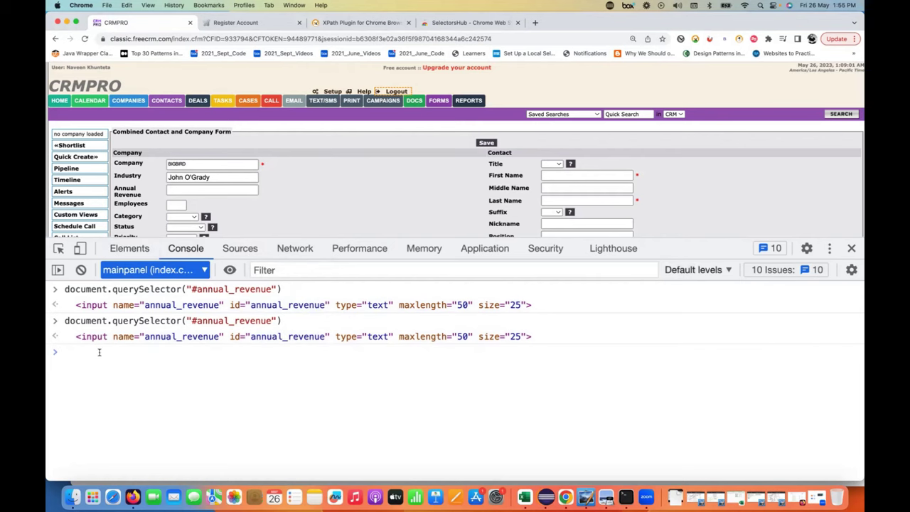
{"action": "left_click", "coordinate": [852, 248]}
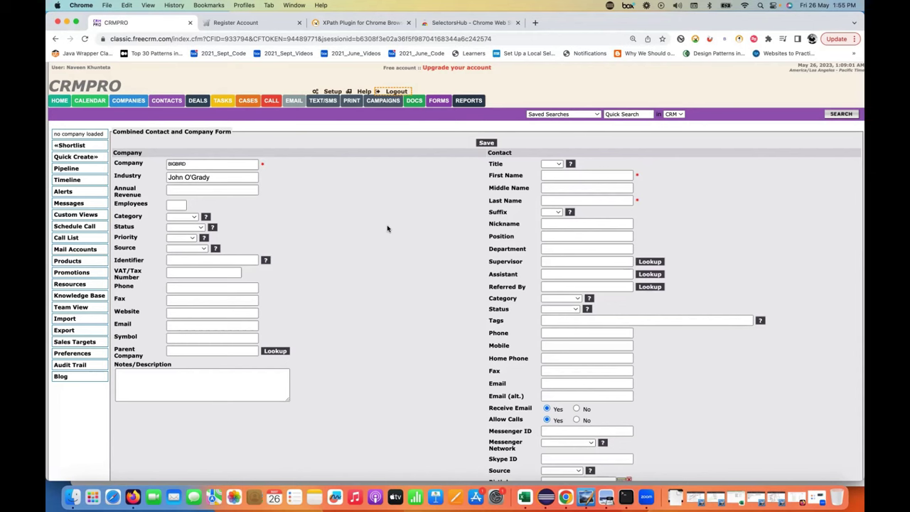
- Inspect the form area beside the Category field in DevTools, and close DevTools
{"action": "right_click", "coordinate": [283, 214]}
{"action": "left_click", "coordinate": [312, 399]}
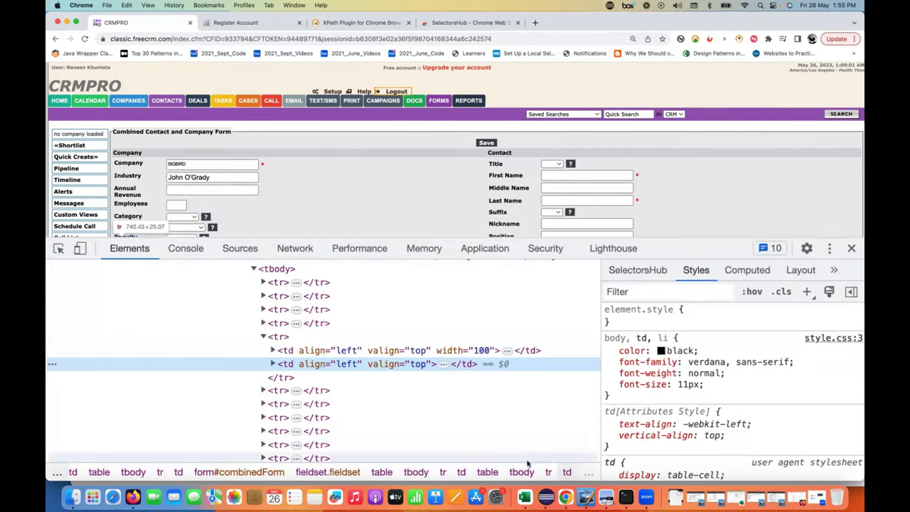
{"action": "left_click", "coordinate": [850, 249]}
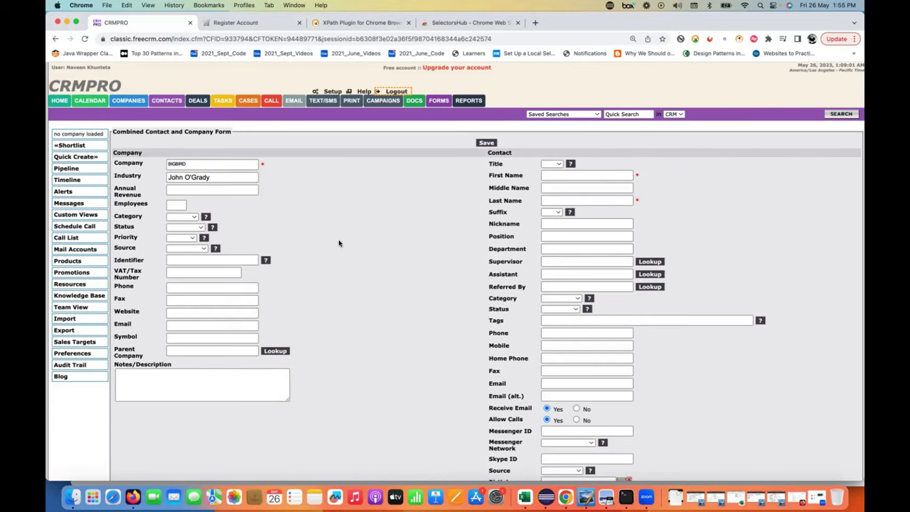
- Switch to Eclipse, examine the locators and the registerUser method body in RegisterPage.java, and return to Chrome
{"action": "key", "text": "super+Tab"}
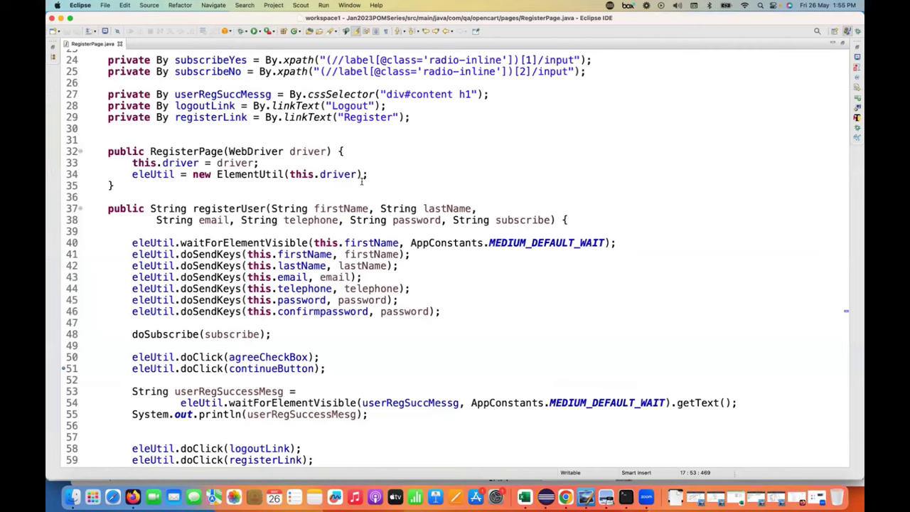
{"action": "scroll", "coordinate": [361, 181], "scroll_direction": "up", "scroll_amount": 8}
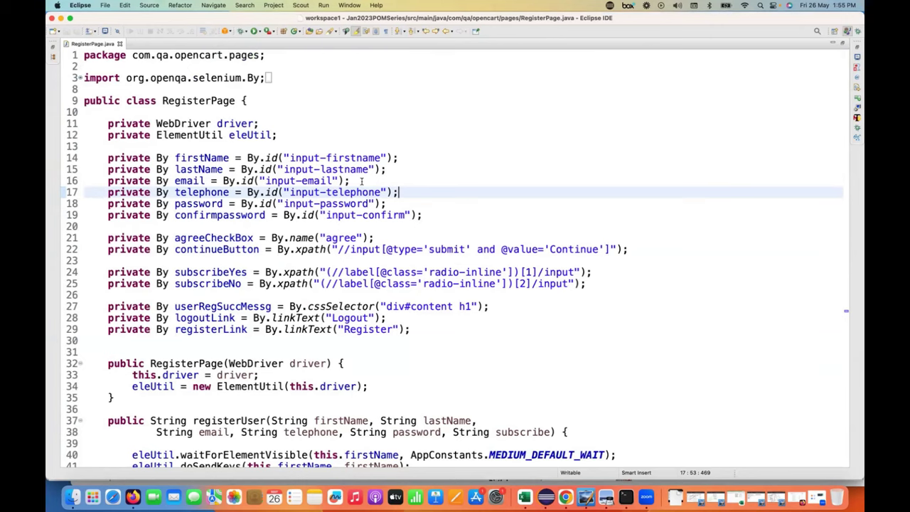
{"action": "scroll", "coordinate": [362, 181], "scroll_direction": "down", "scroll_amount": 8}
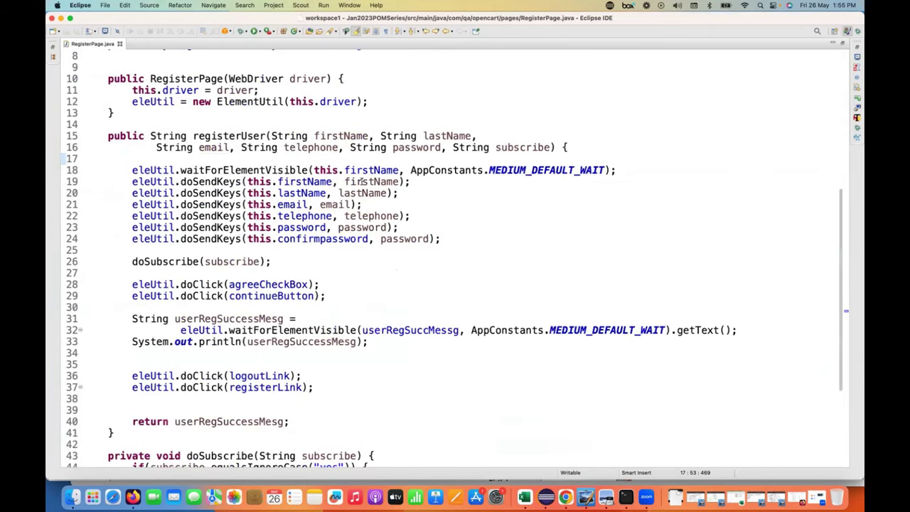
{"action": "scroll", "coordinate": [361, 181], "scroll_direction": "down", "scroll_amount": 4}
{"action": "scroll", "coordinate": [121, 129], "scroll_direction": "up", "scroll_amount": 3}
{"action": "left_click_drag", "start_coordinate": [132, 131], "coordinate": [390, 309]}
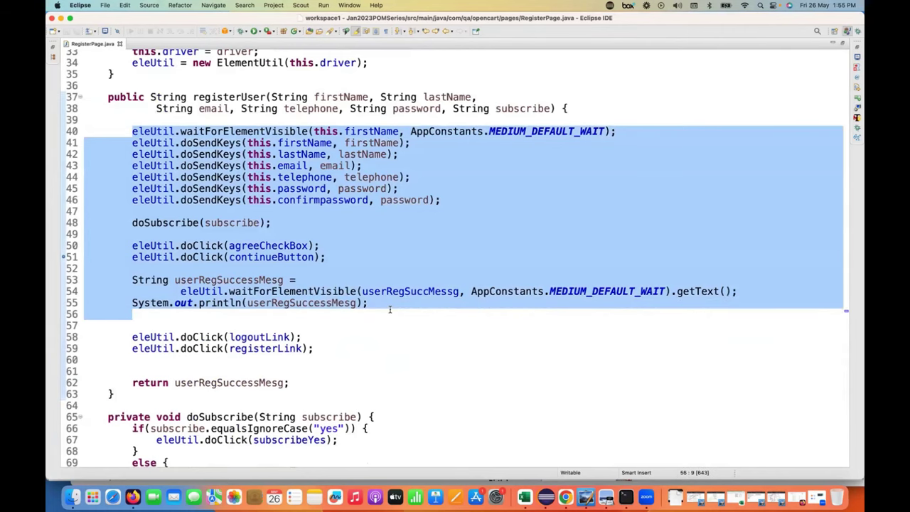
{"action": "left_click", "coordinate": [445, 254]}
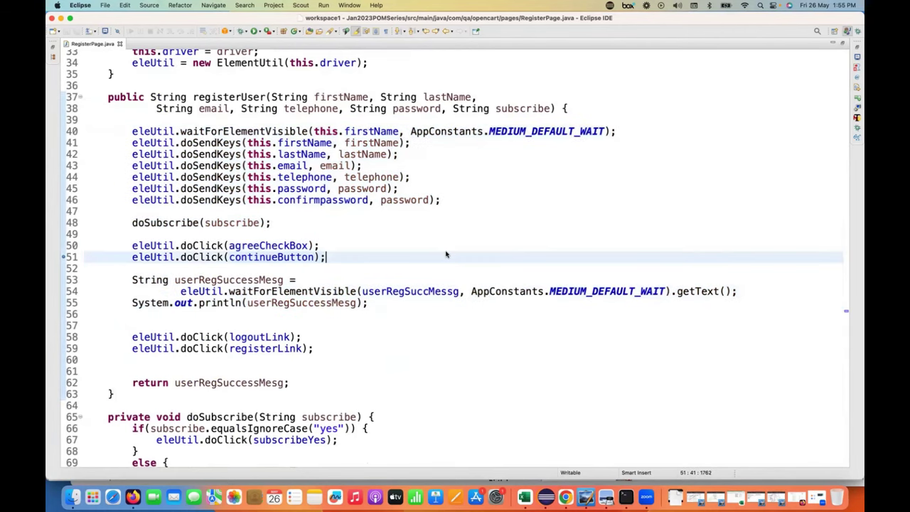
{"action": "key", "text": "super+Tab"}
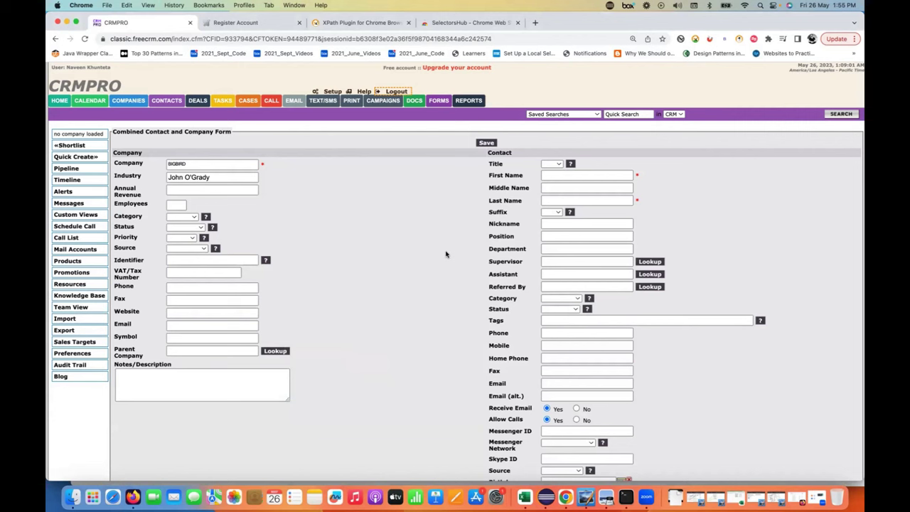